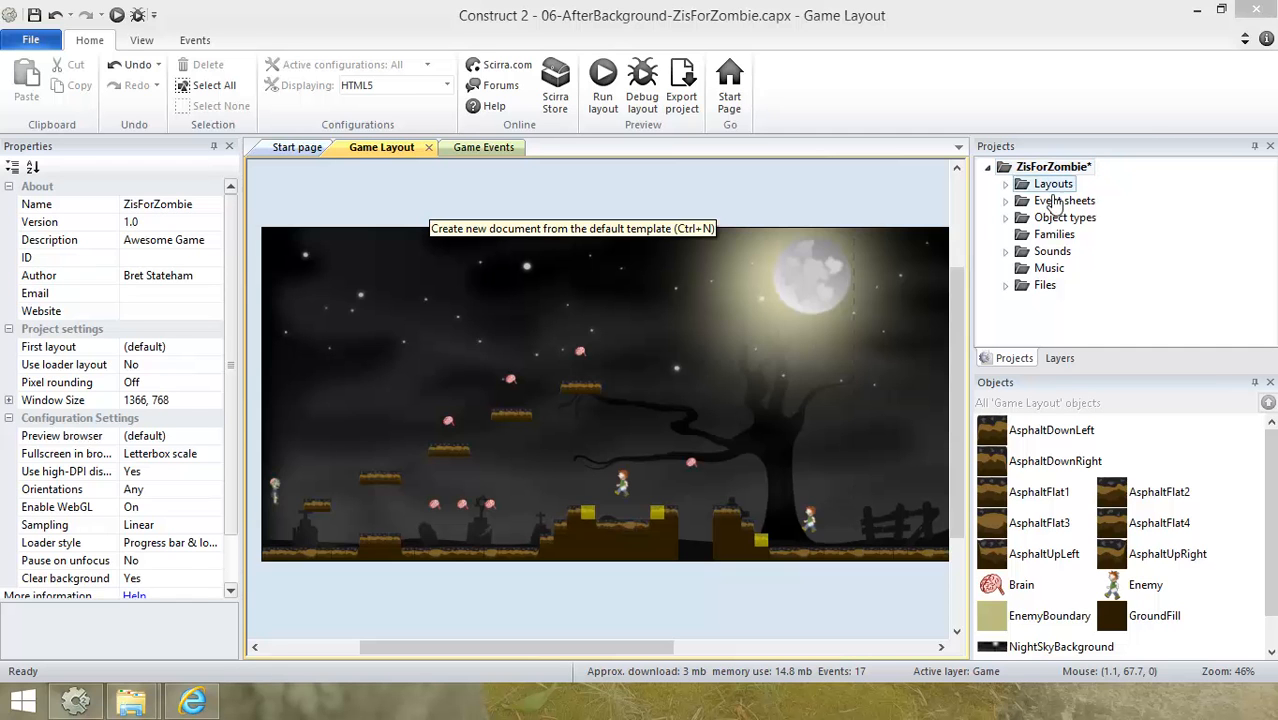
- Insert a Windows 8 platform-specific object into Object types and view its properties
left_click(1006, 218)
right_click(1040, 172)
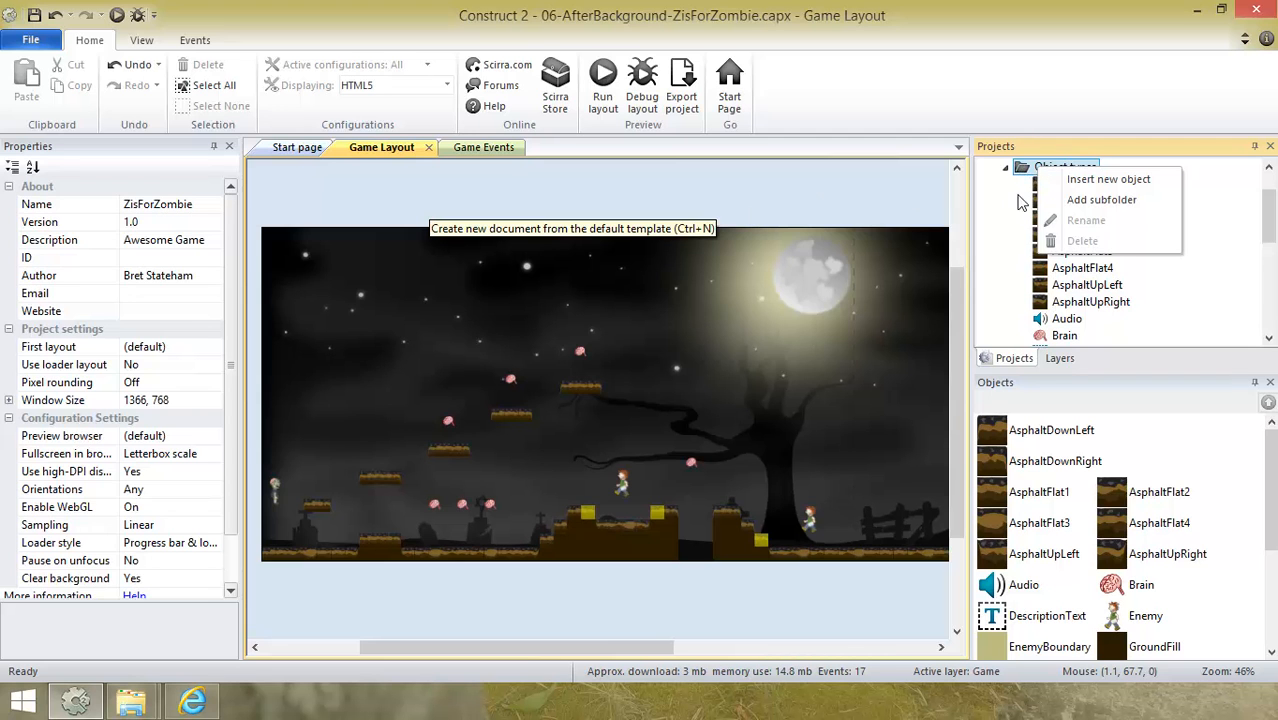
left_click(1022, 173)
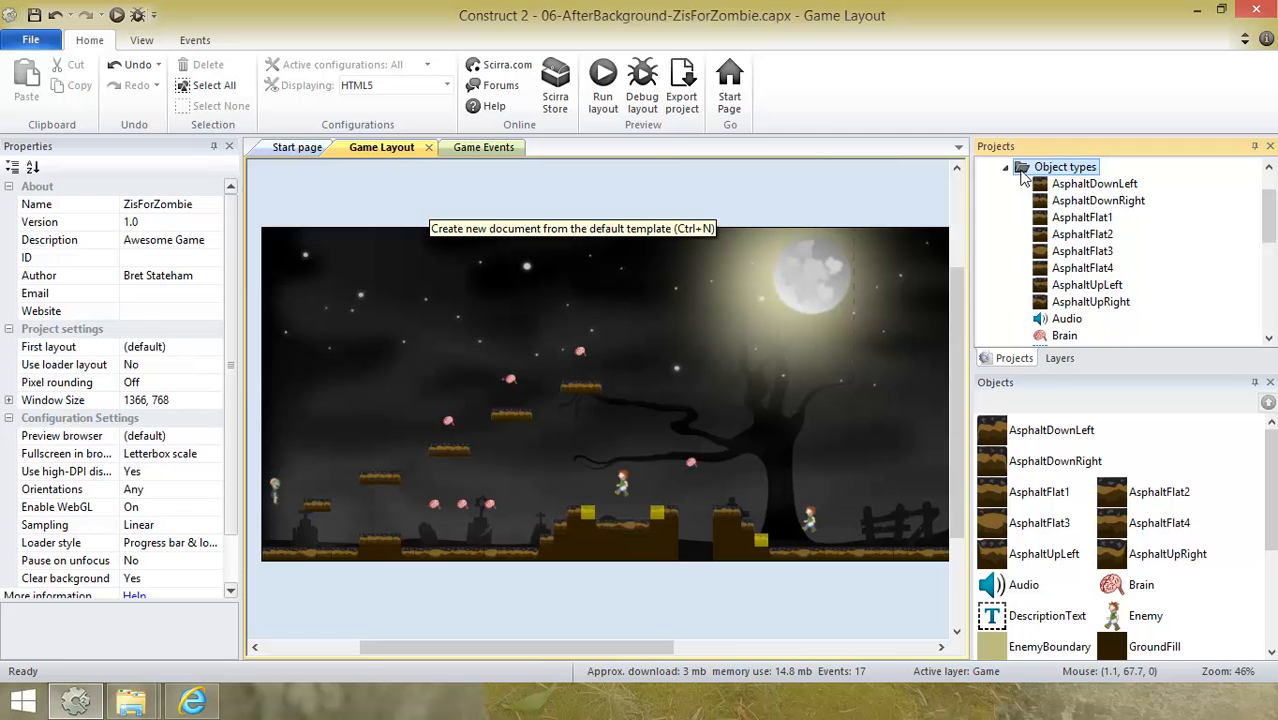
right_click(1022, 174)
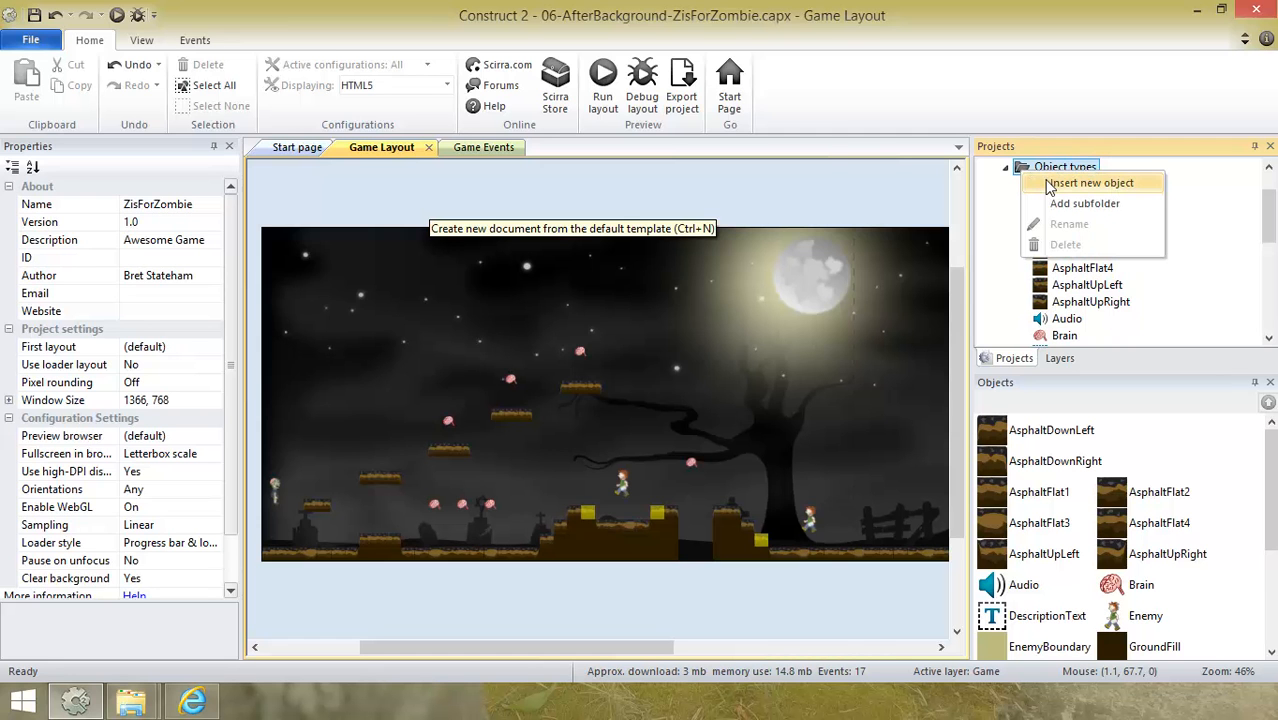
left_click(1050, 184)
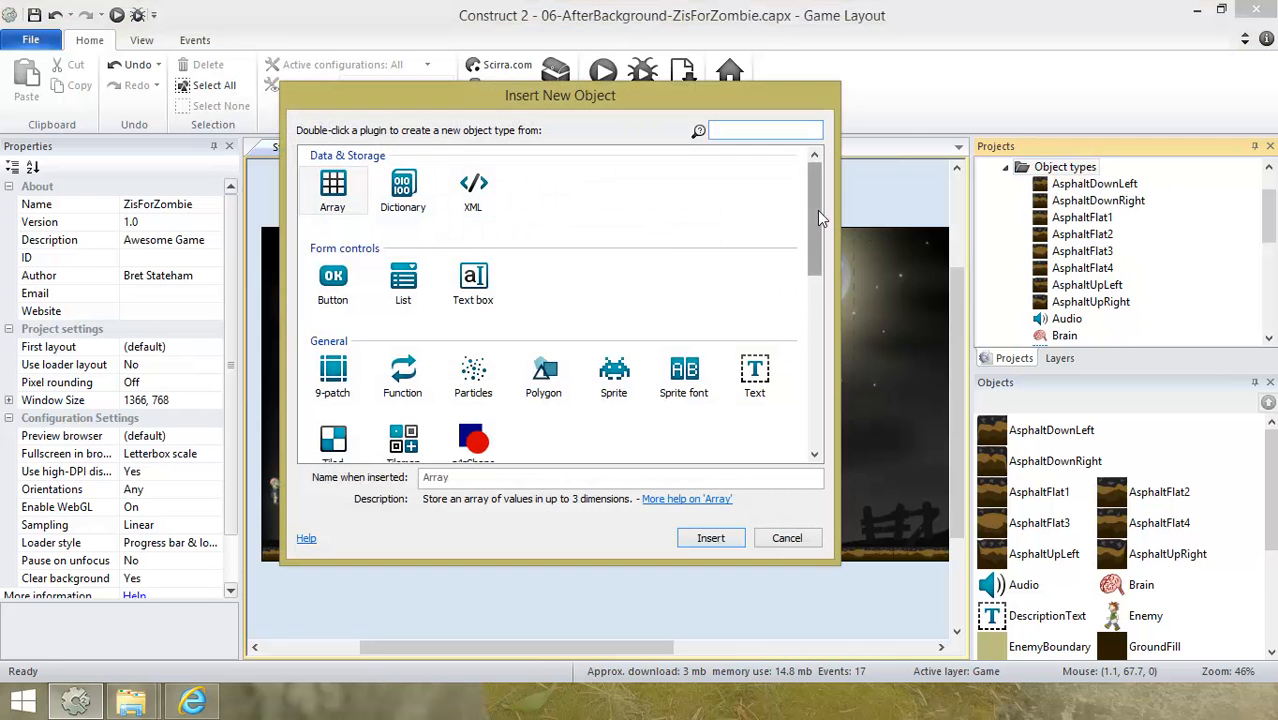
scroll(818, 218, "down", 8)
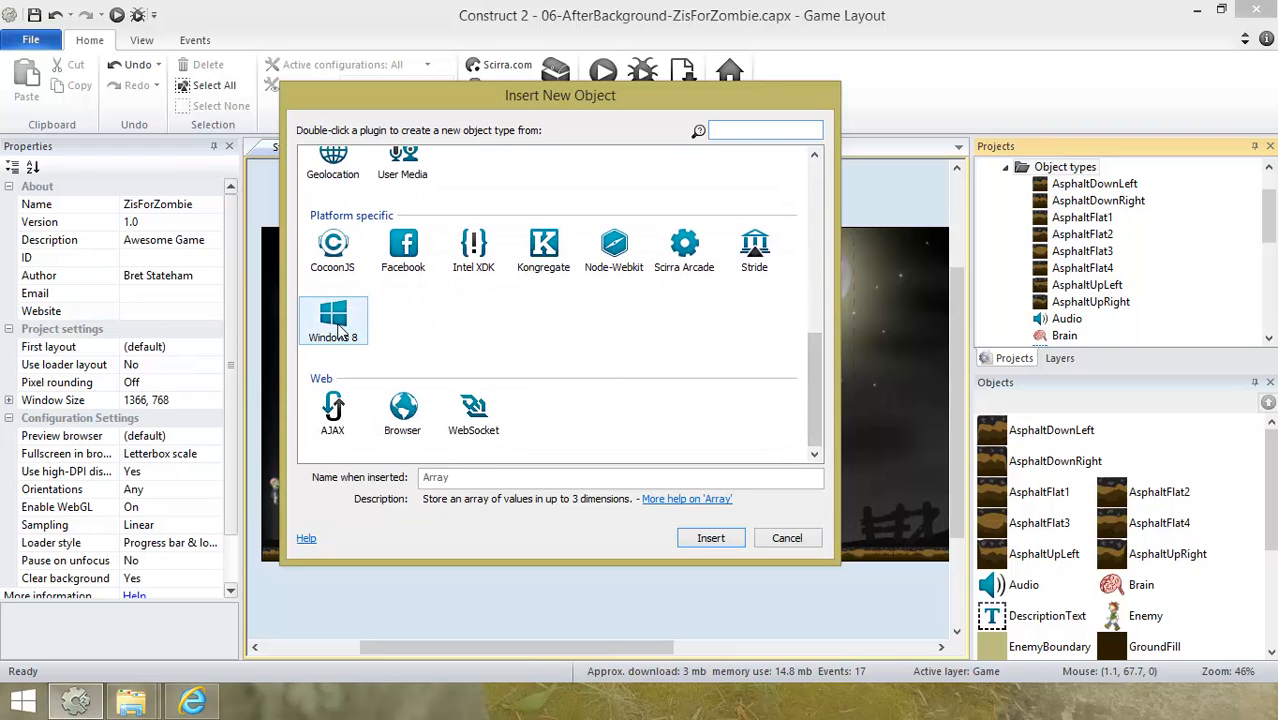
left_click(340, 330)
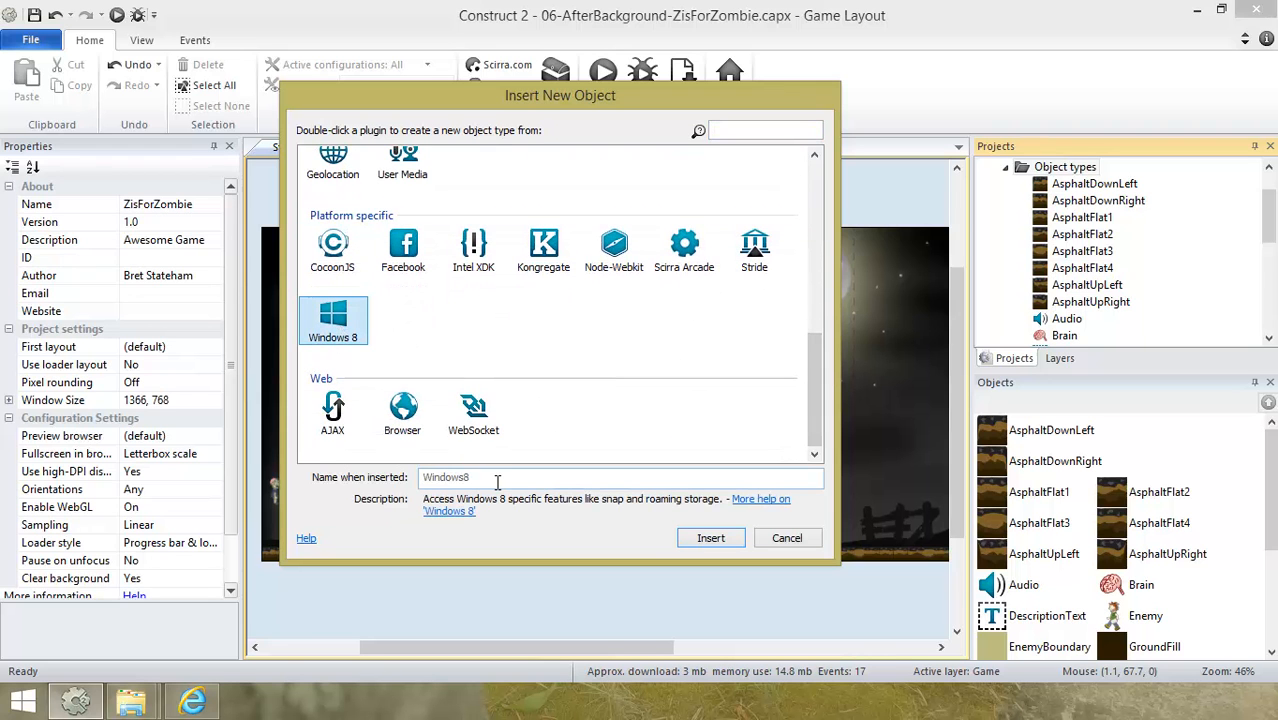
left_click(700, 541)
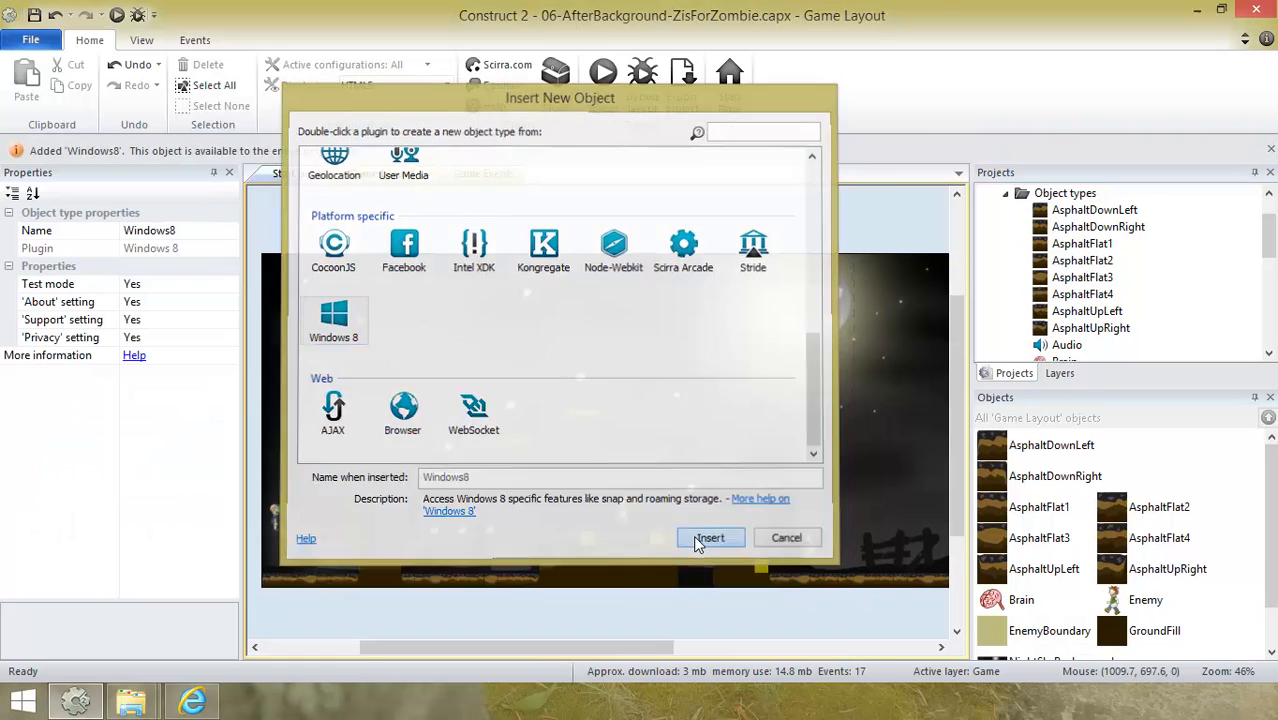
left_click_drag(1268, 229, 1268, 305)
left_click(1084, 297)
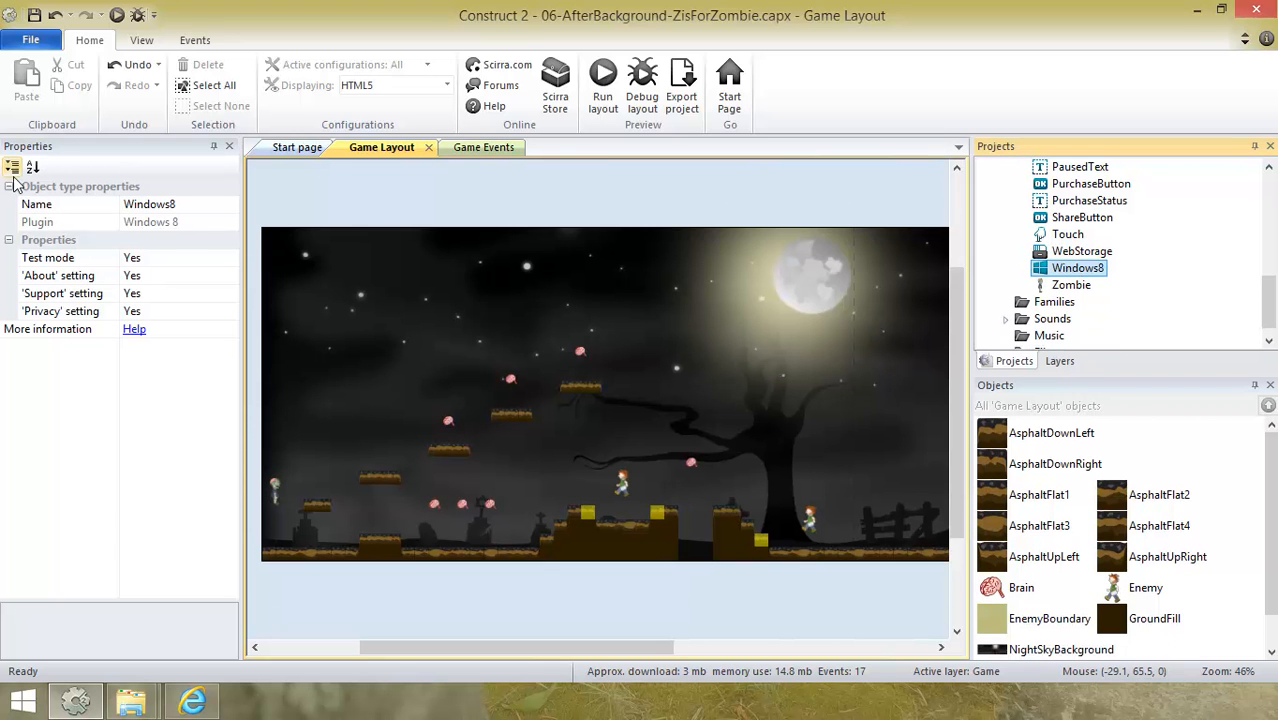
- Switch the Windows8 object's Test mode to No, then view the ZisForZombie project properties
left_click(55, 262)
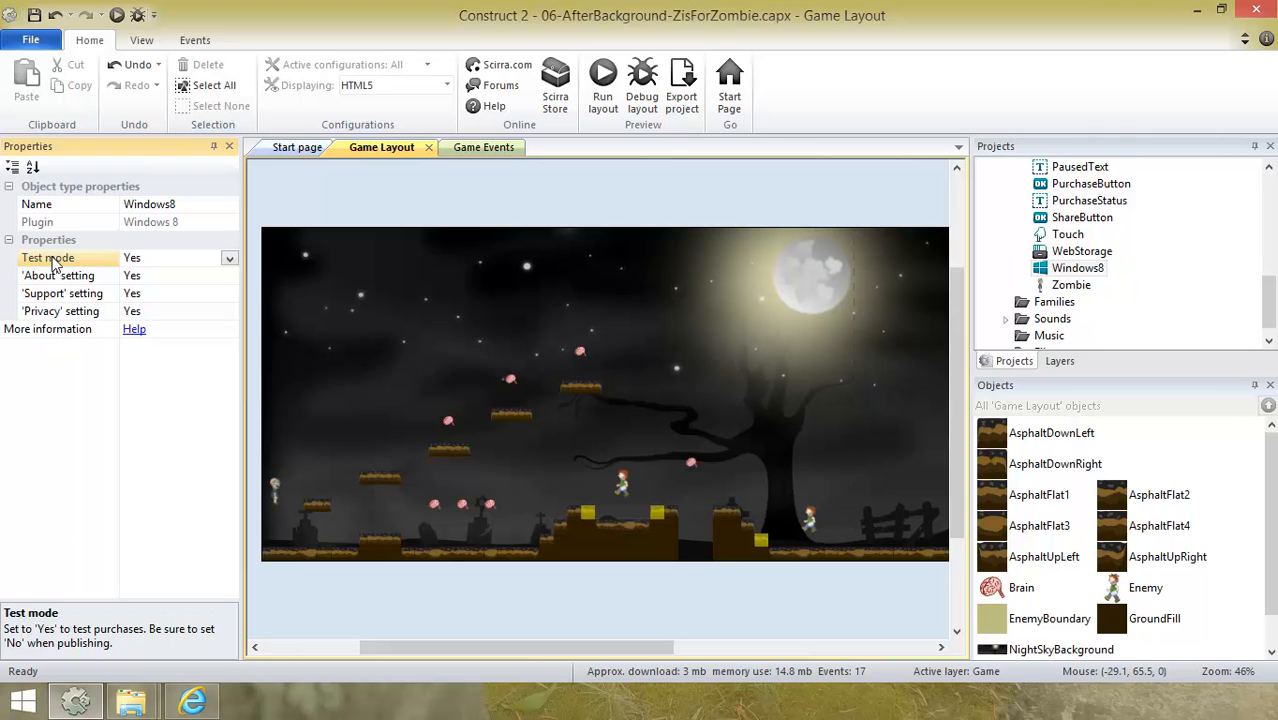
double_click(52, 262)
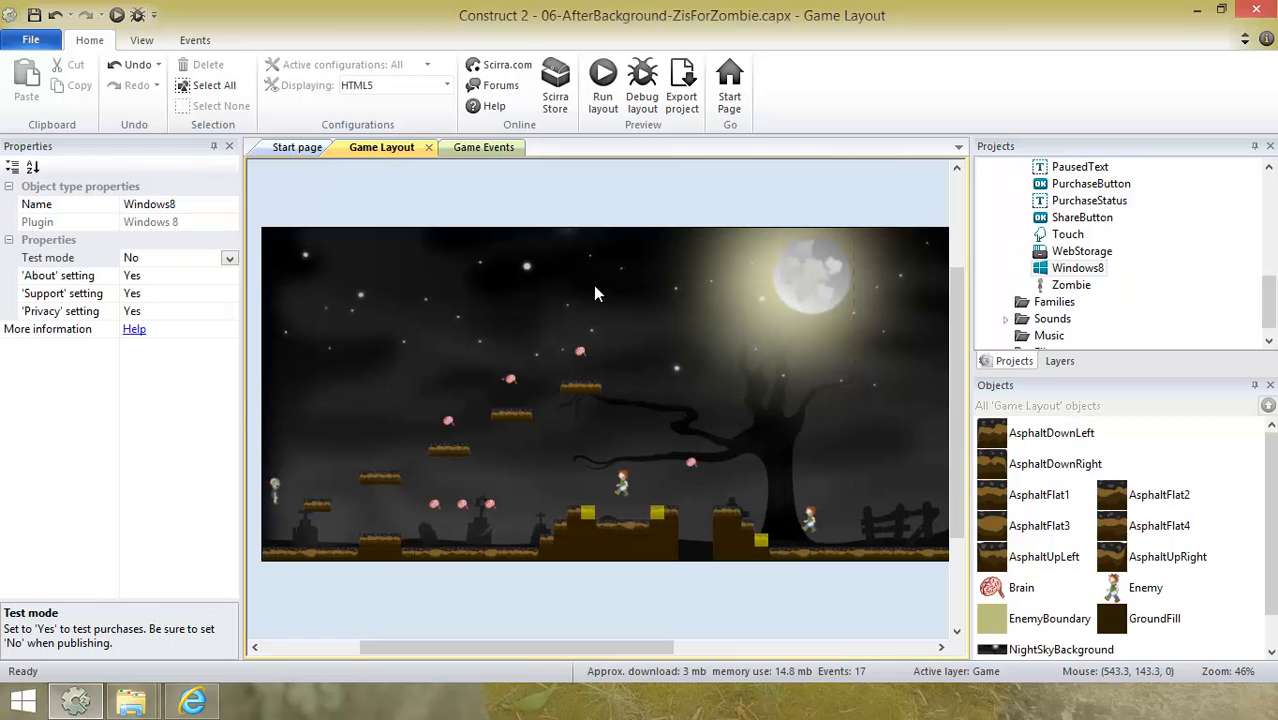
scroll(1237, 183, "up", 8)
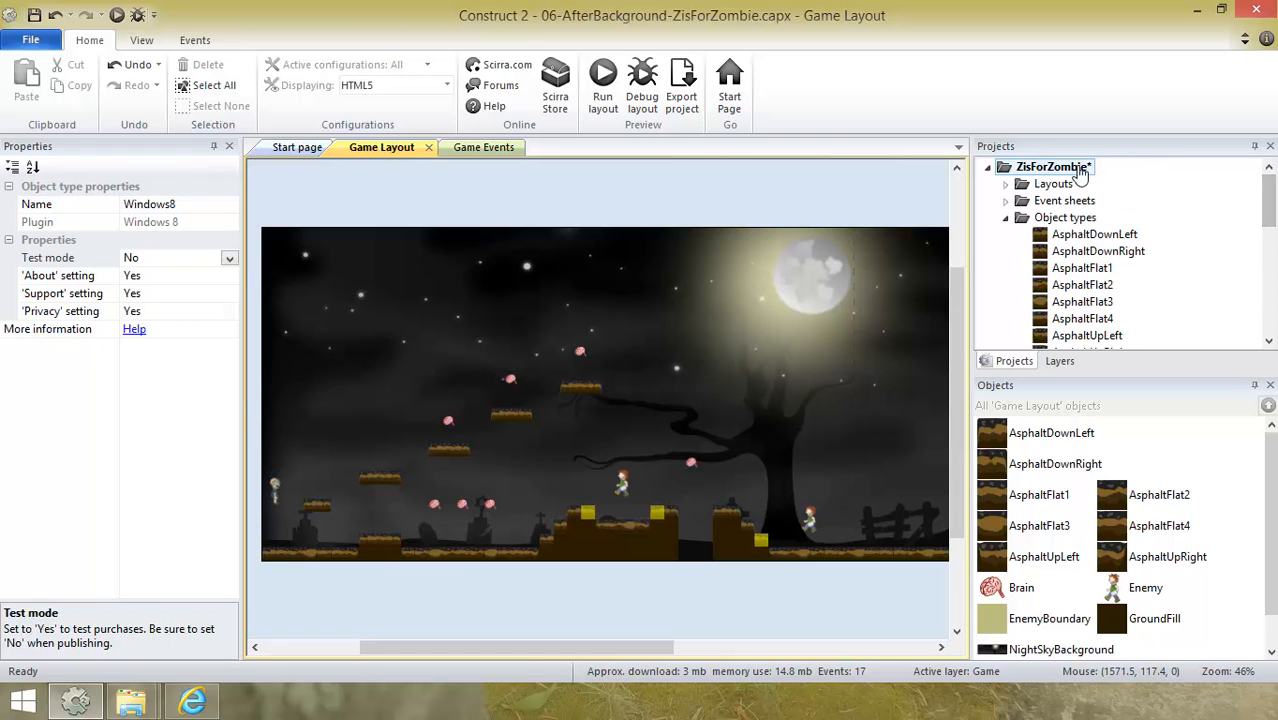
left_click(1073, 169)
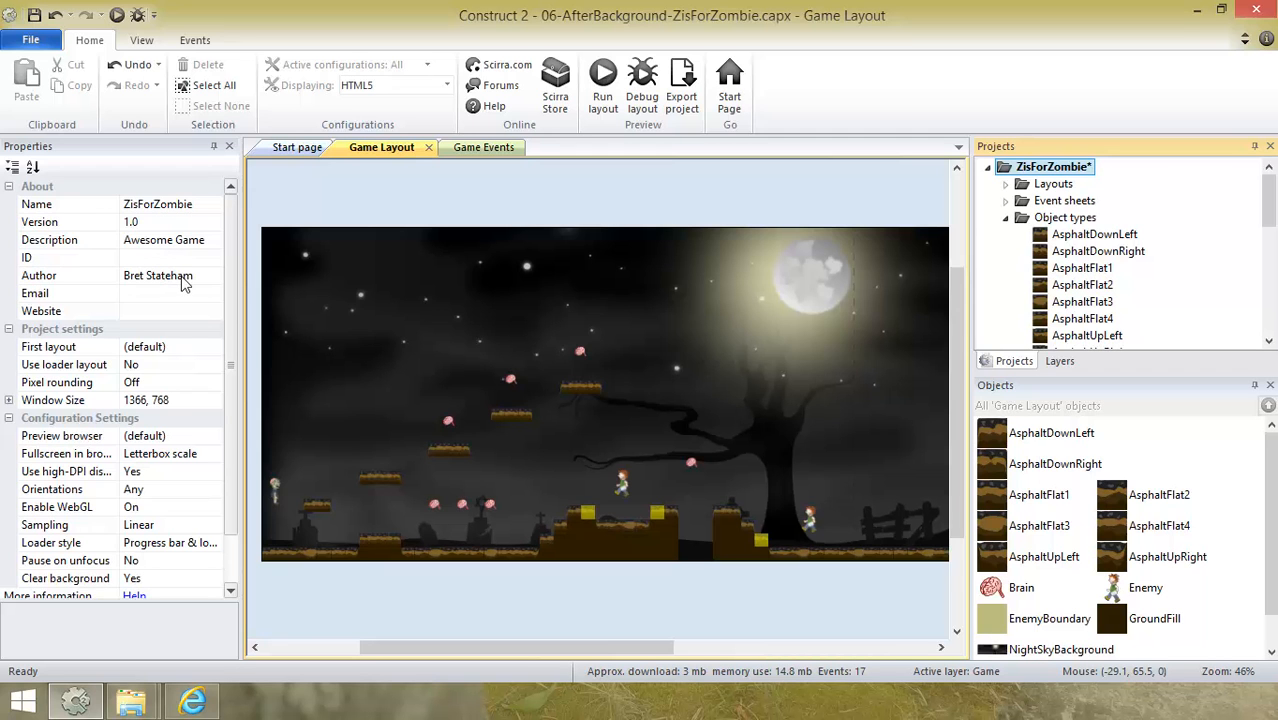
- Export the project for Windows 8 to the C:\z4z\win8\ folder with script minifying off
left_click(678, 88)
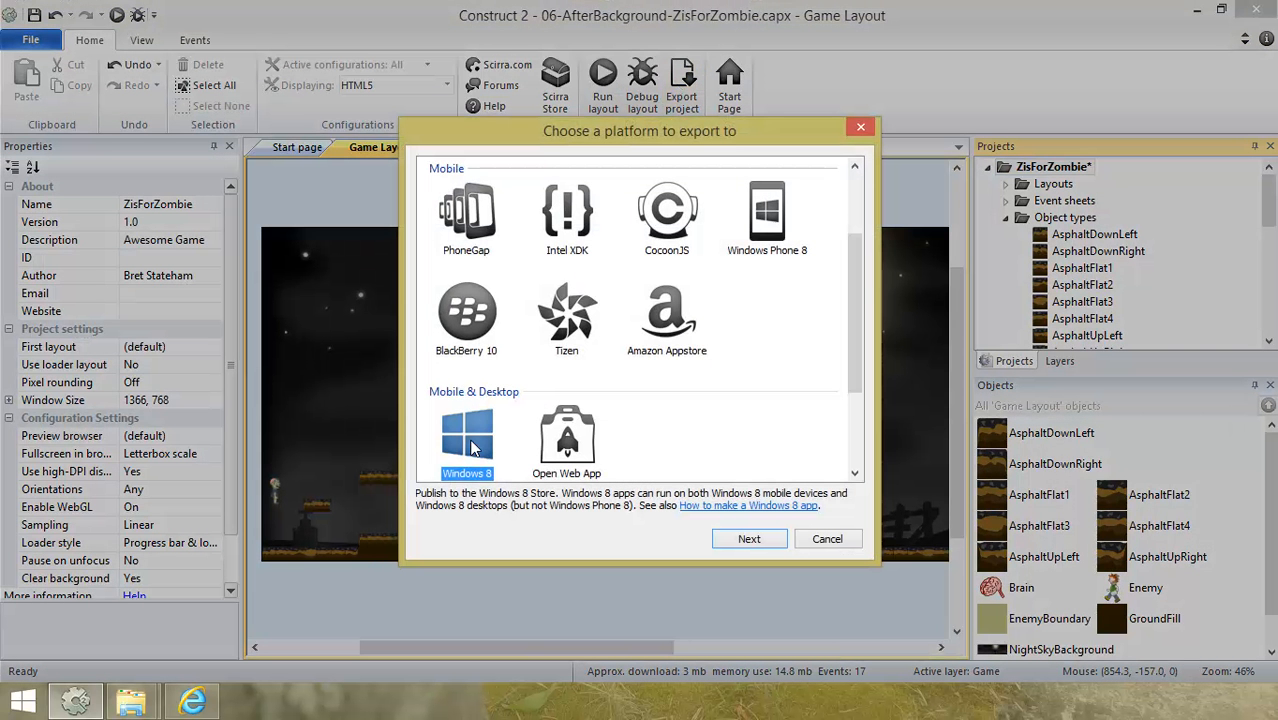
left_click(747, 538)
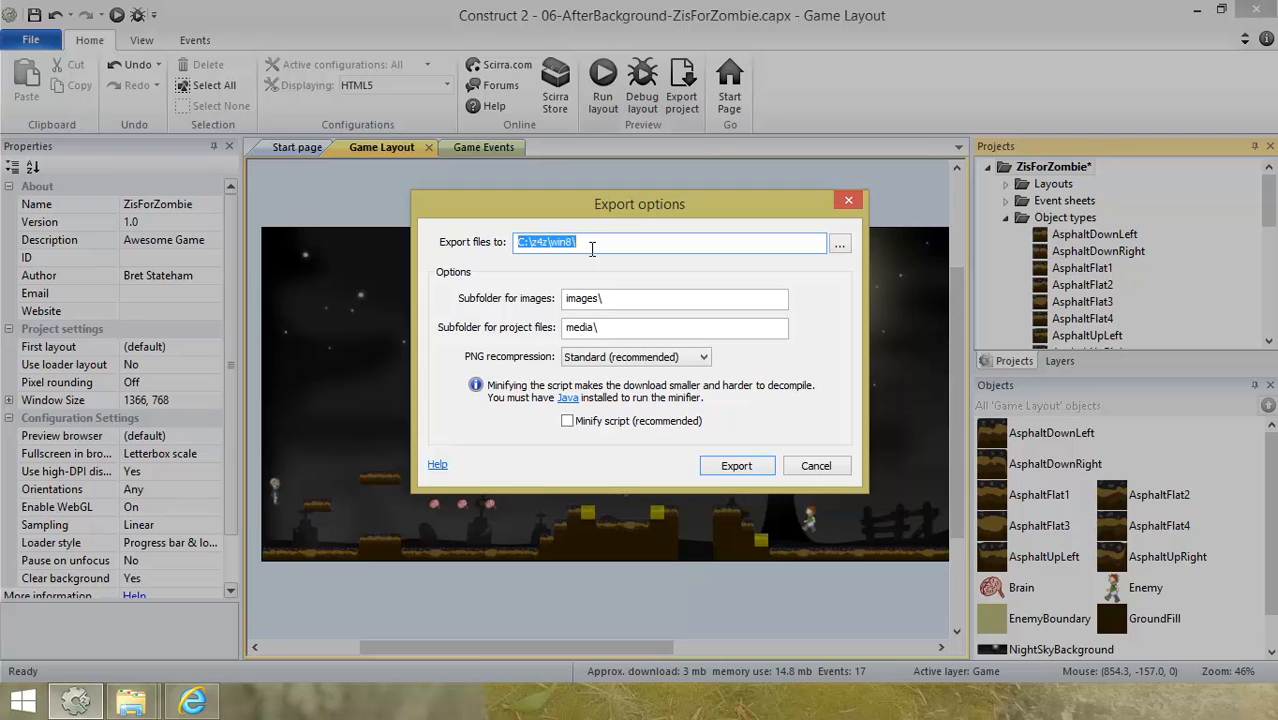
left_click(843, 248)
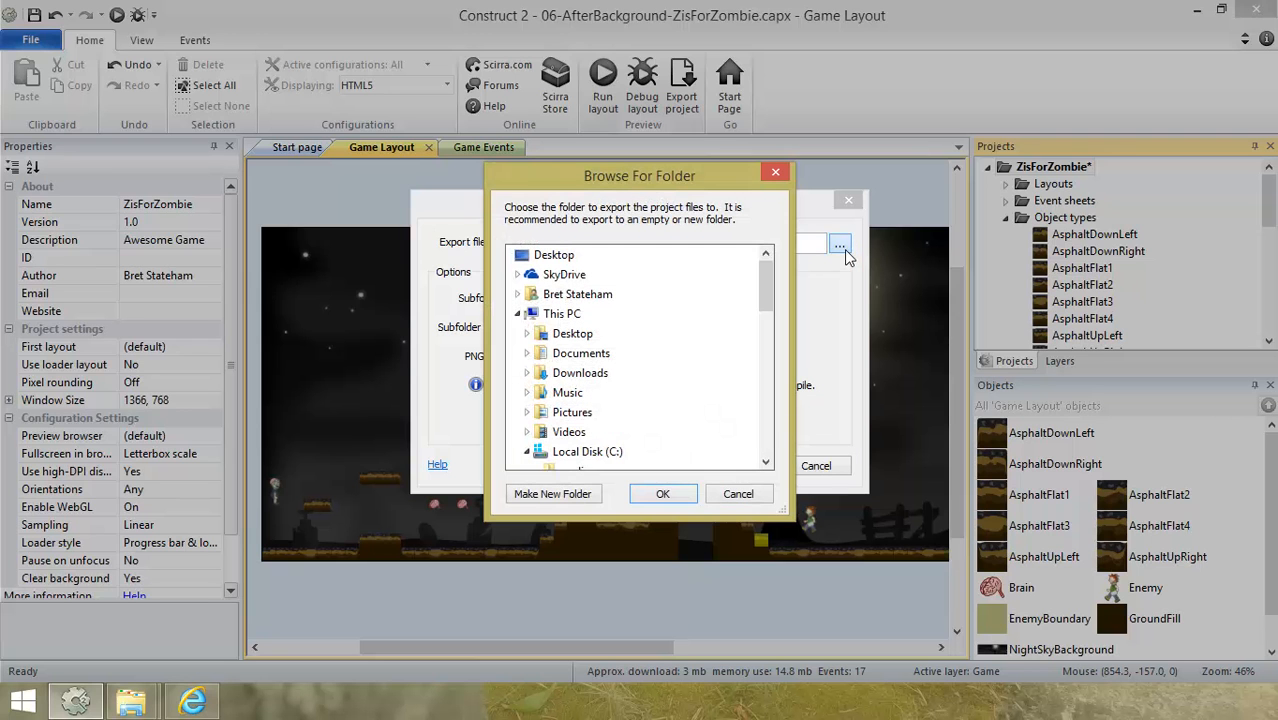
left_click(752, 500)
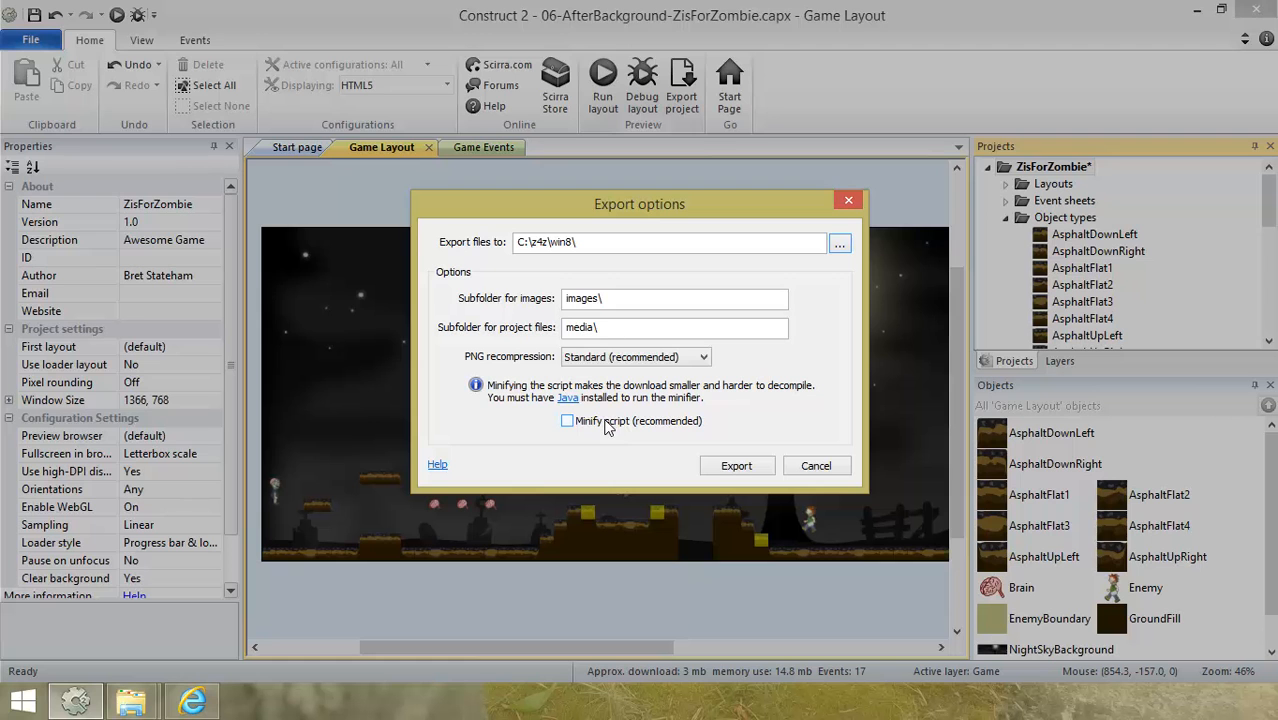
left_click(728, 468)
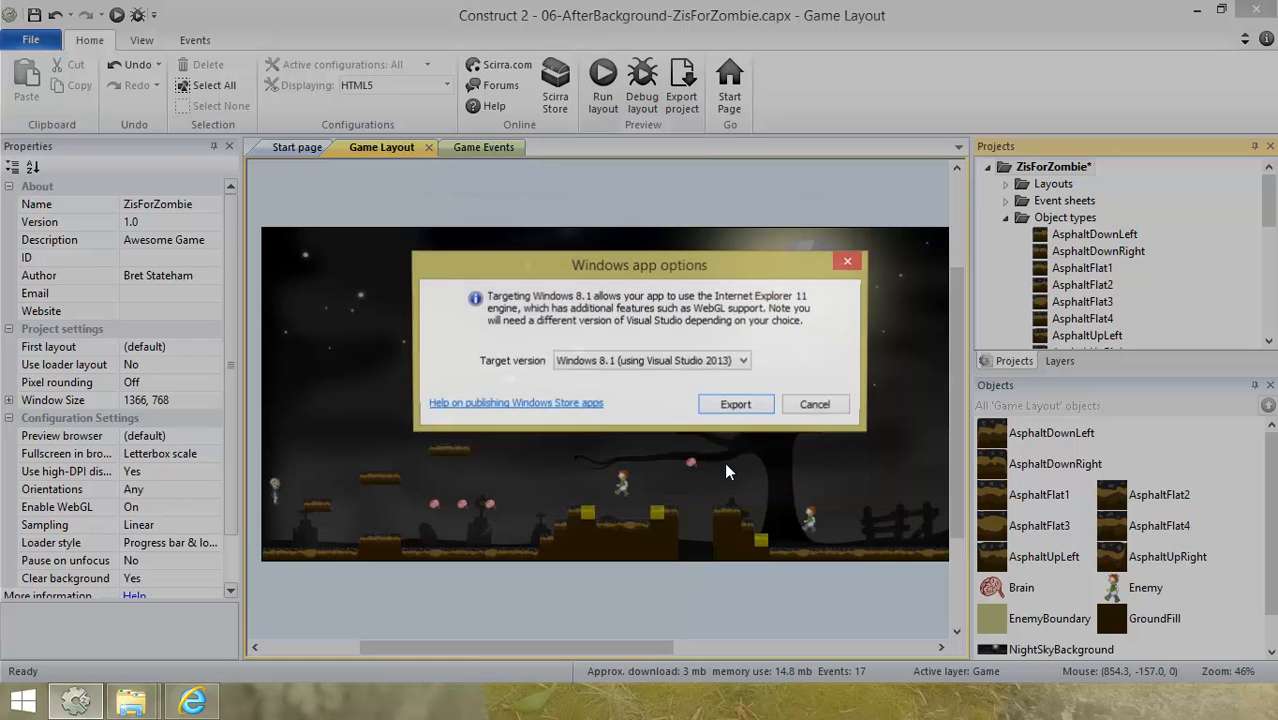
- Export targeting Windows 8.1 (using Visual Studio 2013)
left_click(743, 362)
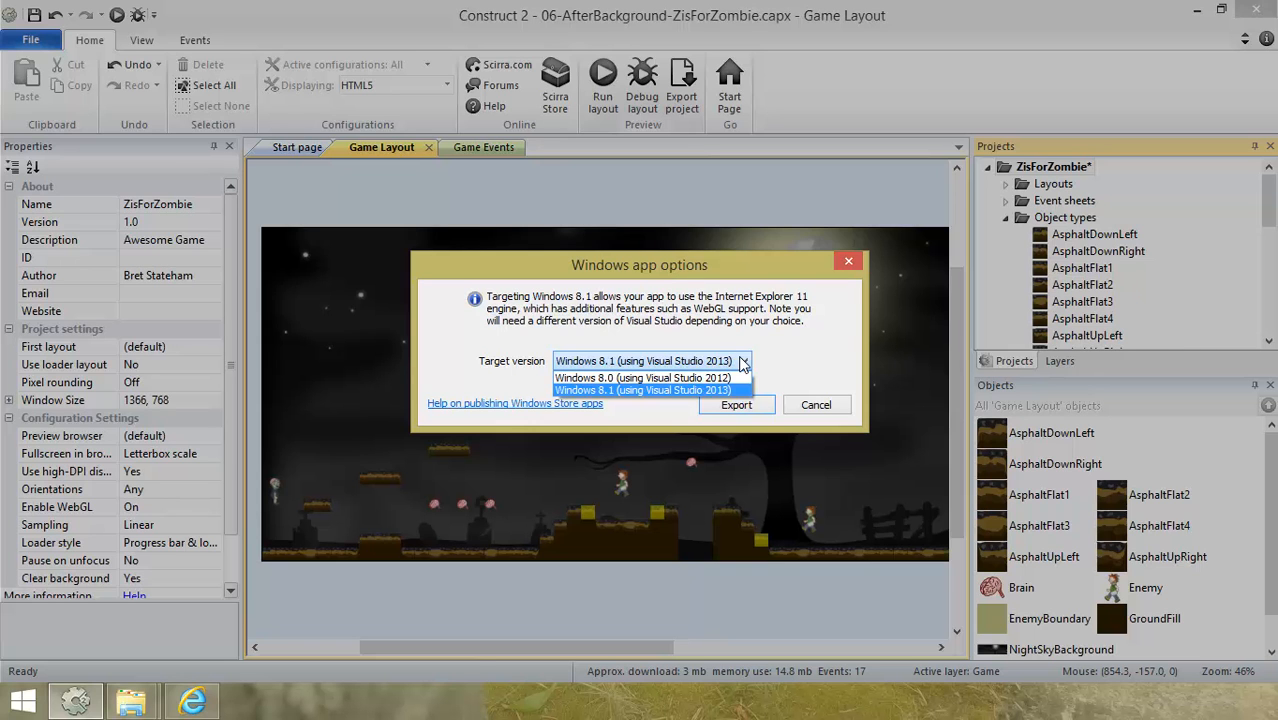
left_click(660, 390)
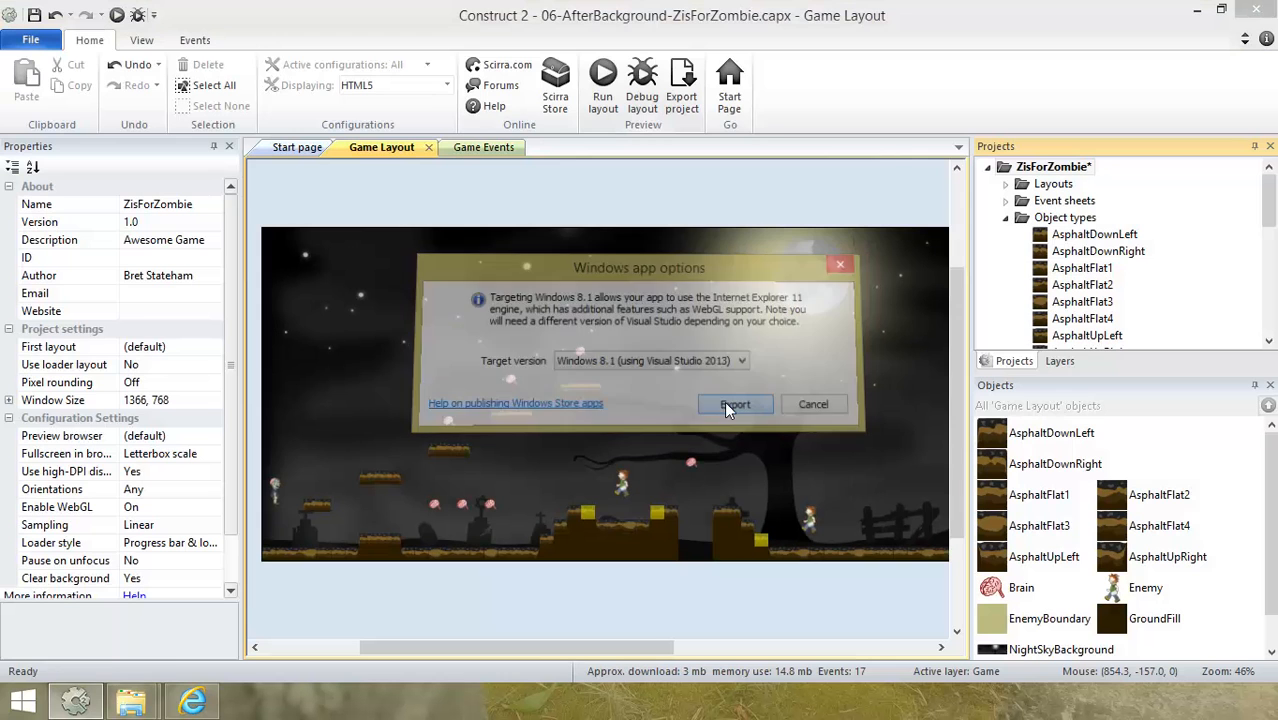
left_click(736, 405)
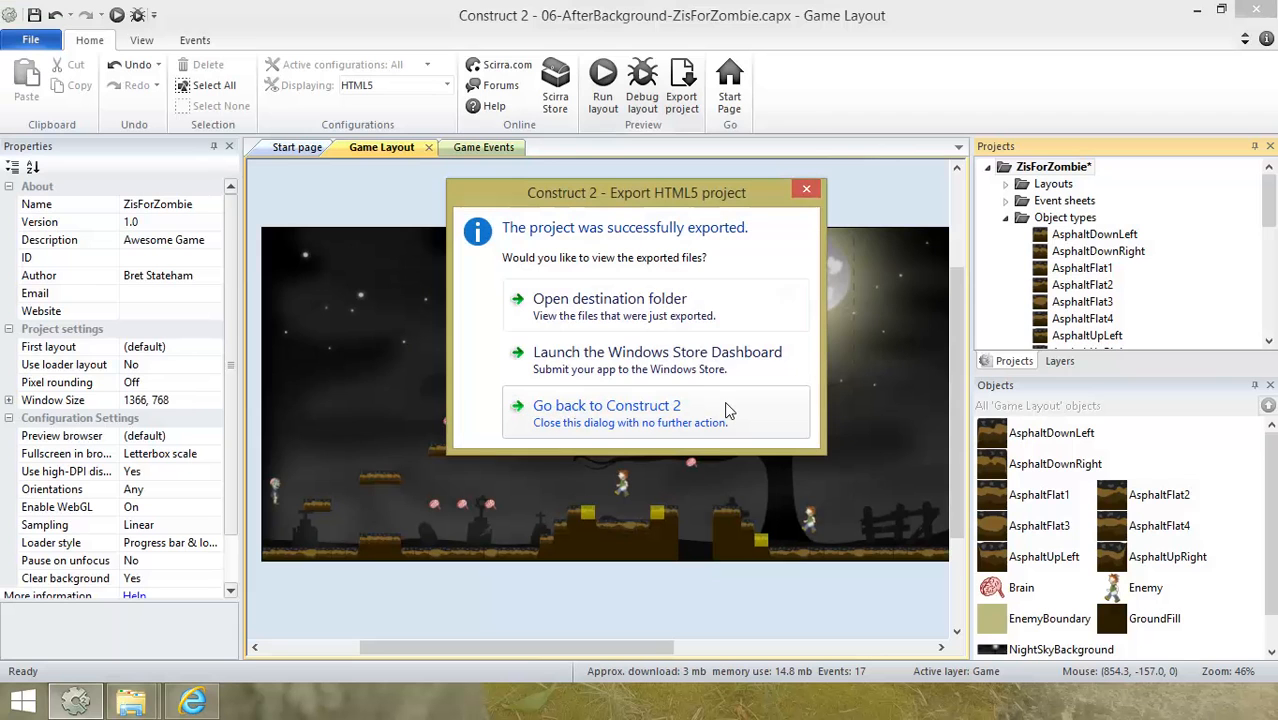
- Open the exported Zisforzombie.sln from the win8 folder in Visual Studio
left_click(588, 306)
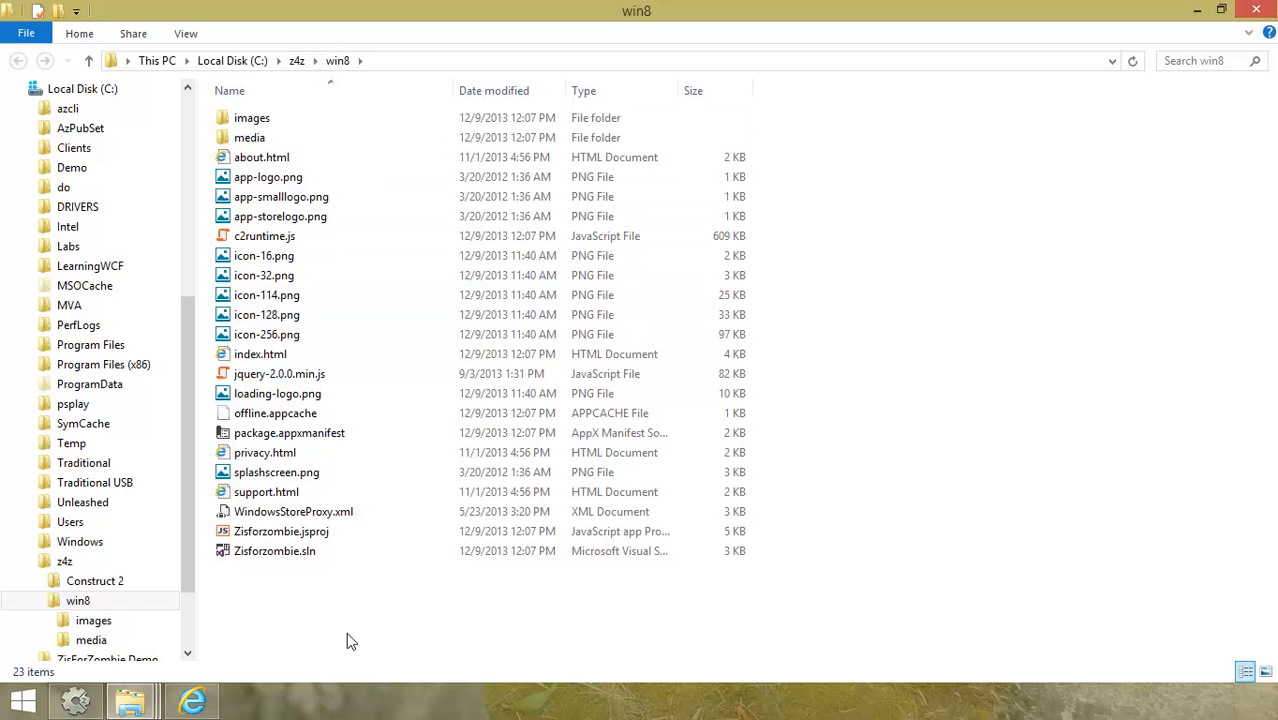
left_click(272, 555)
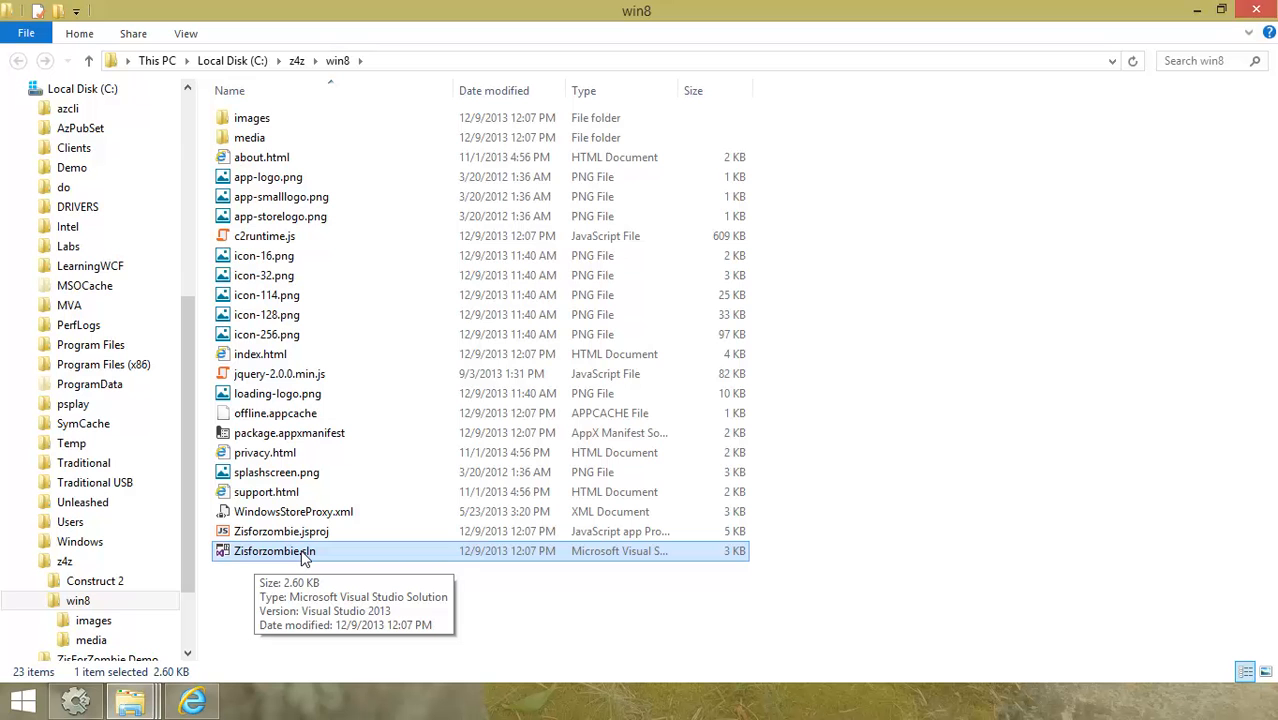
double_click(305, 553)
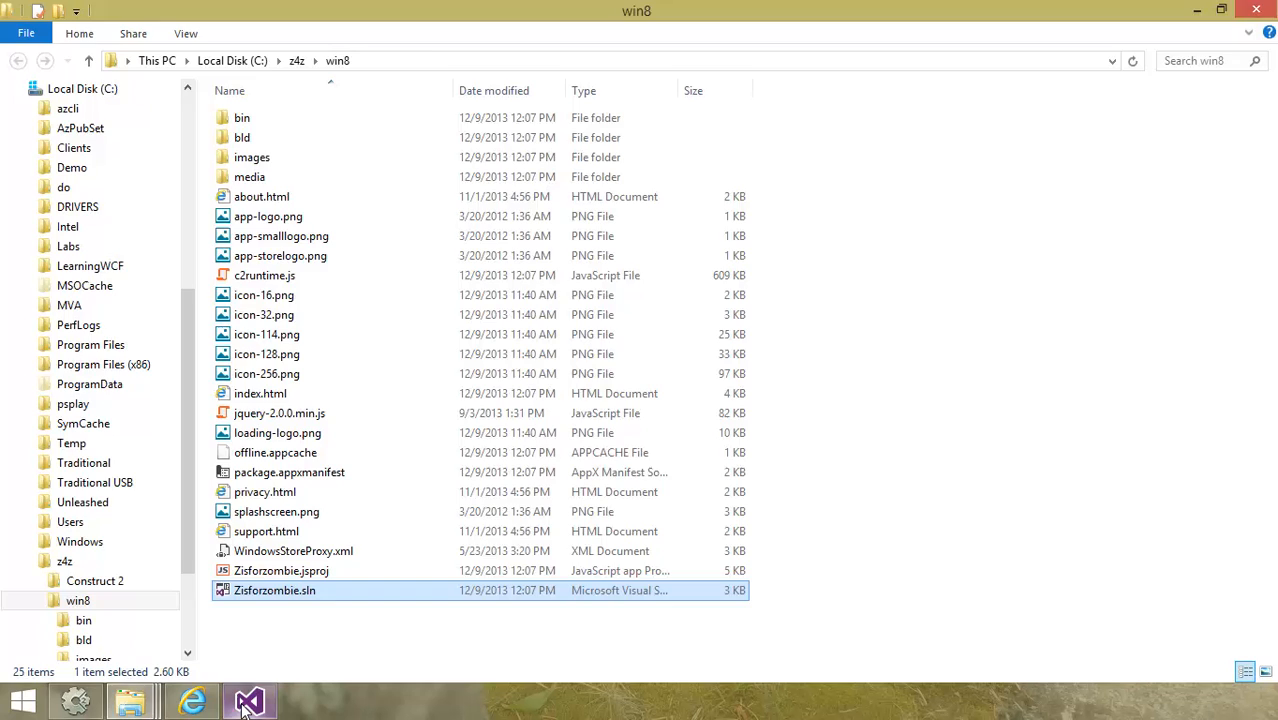
left_click(246, 703)
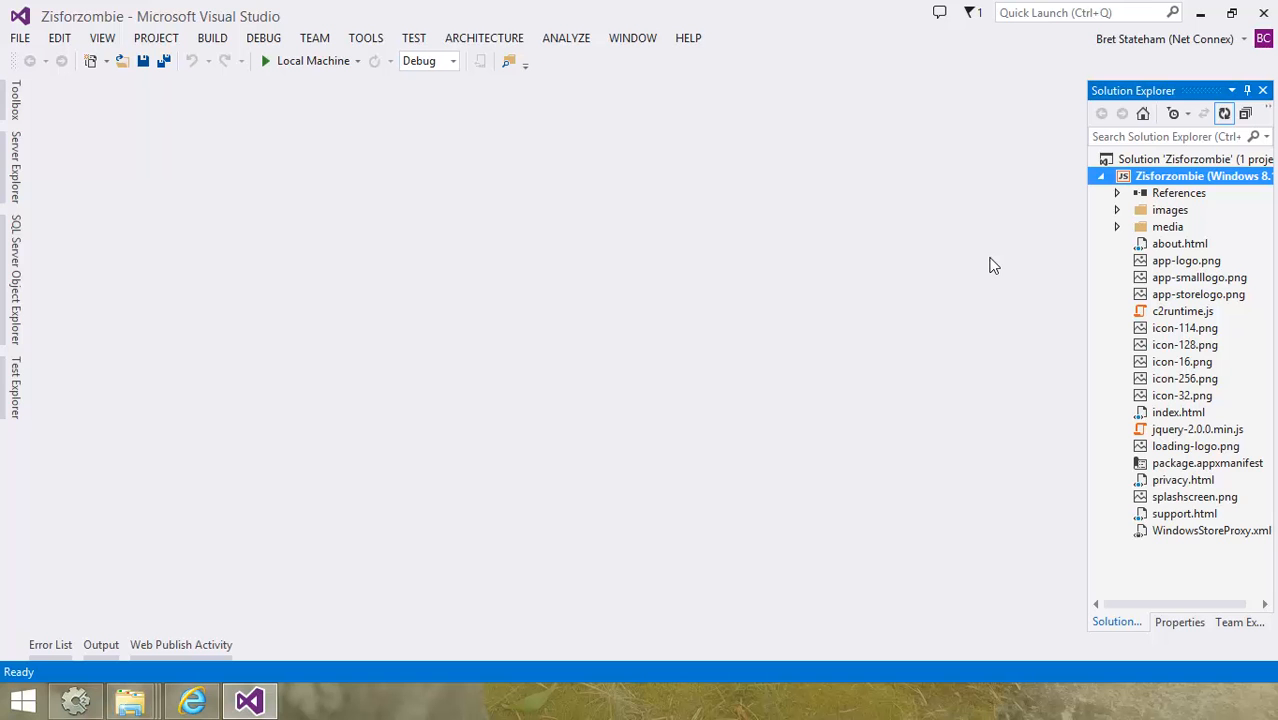
- In package.appxmanifest's Packaging settings, set the Build and Revision version numbers to 0
double_click(1162, 466)
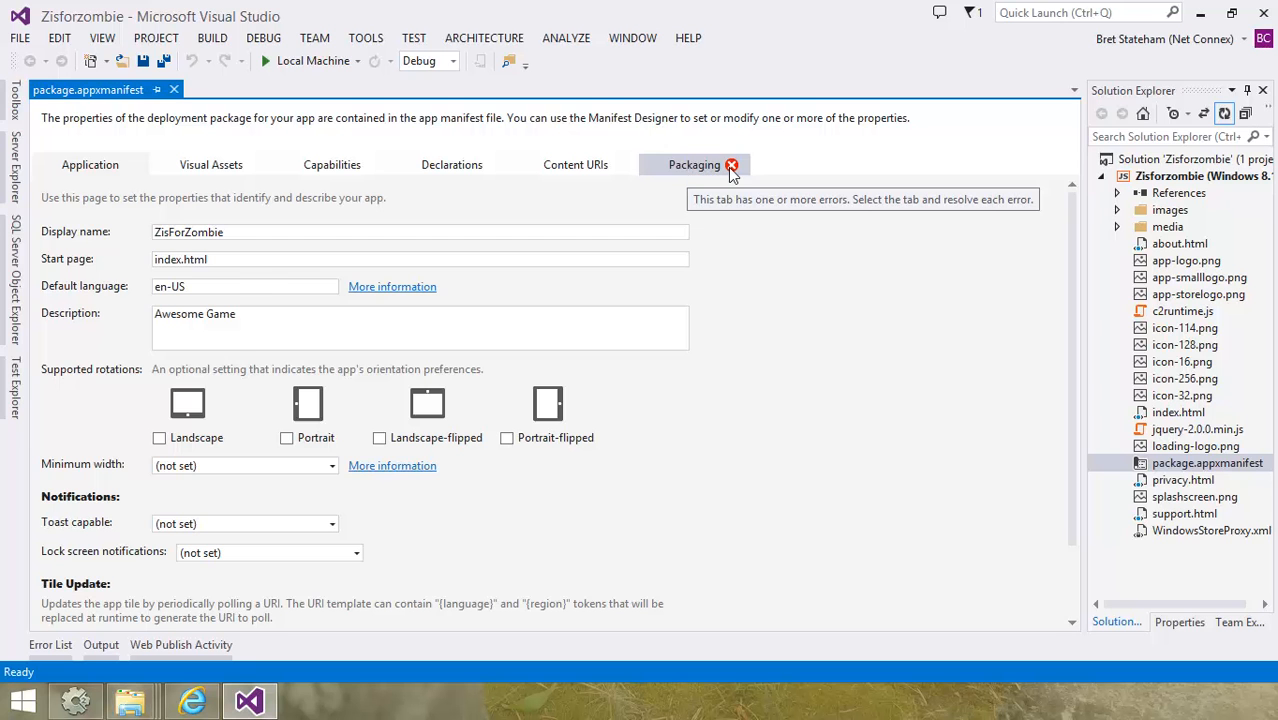
left_click(724, 168)
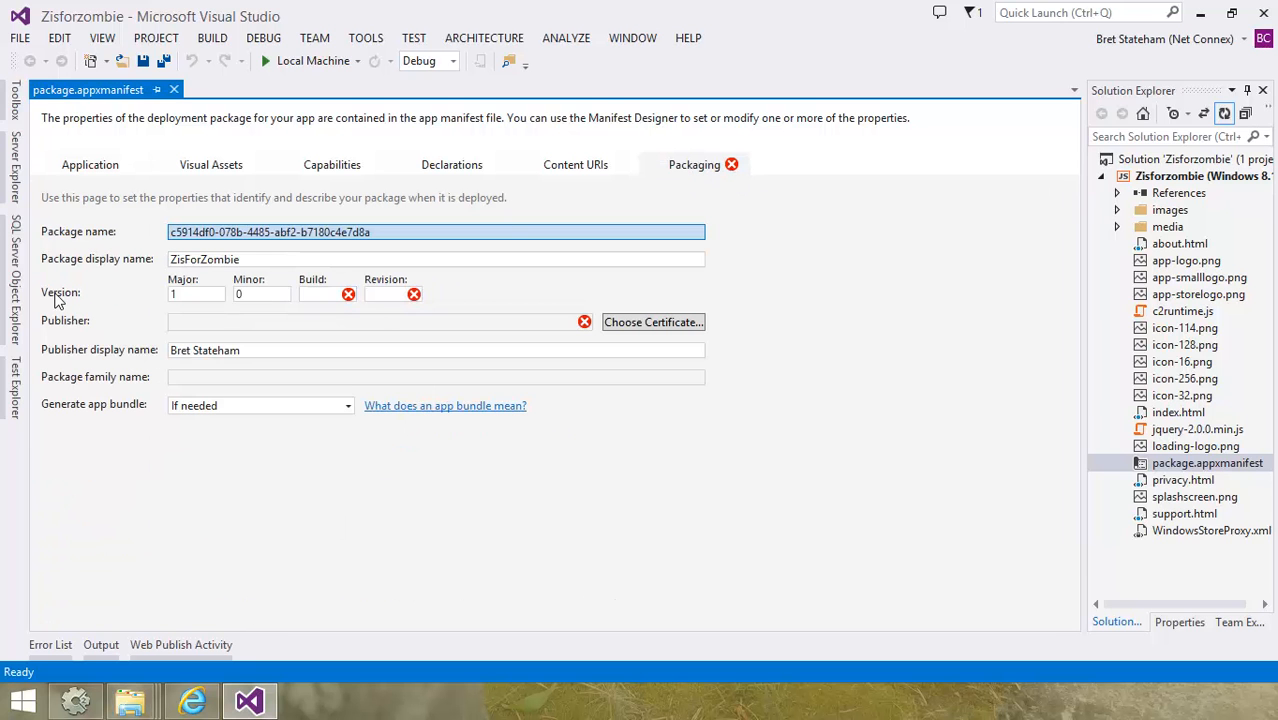
left_click(339, 301)
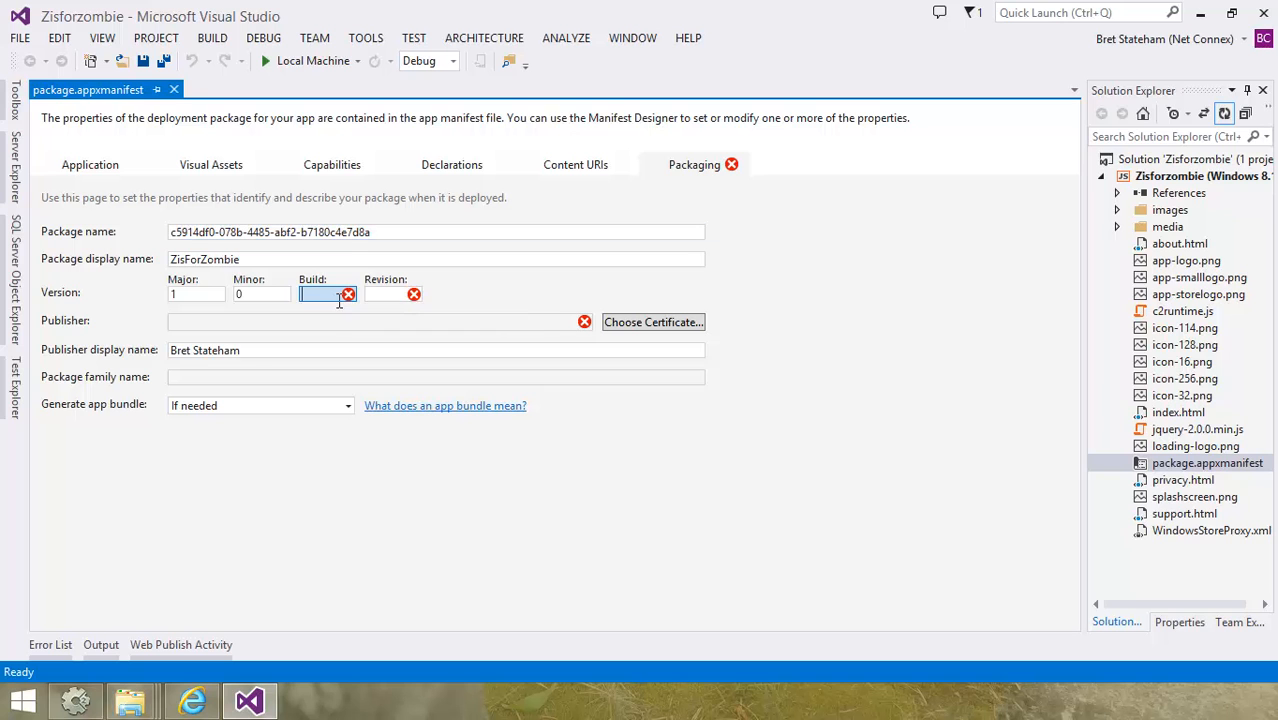
type("0")
left_click(390, 296)
type("0")
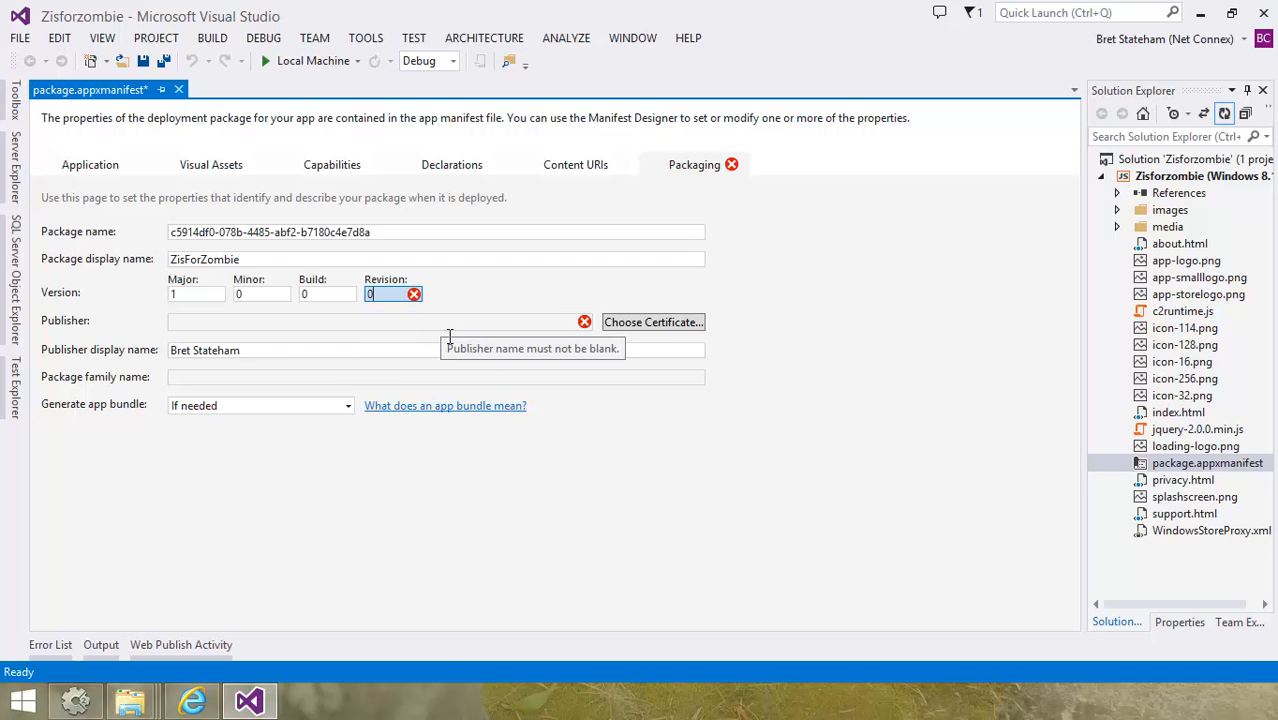
- Sign the package with a newly created test certificate and save the manifest
left_click(642, 331)
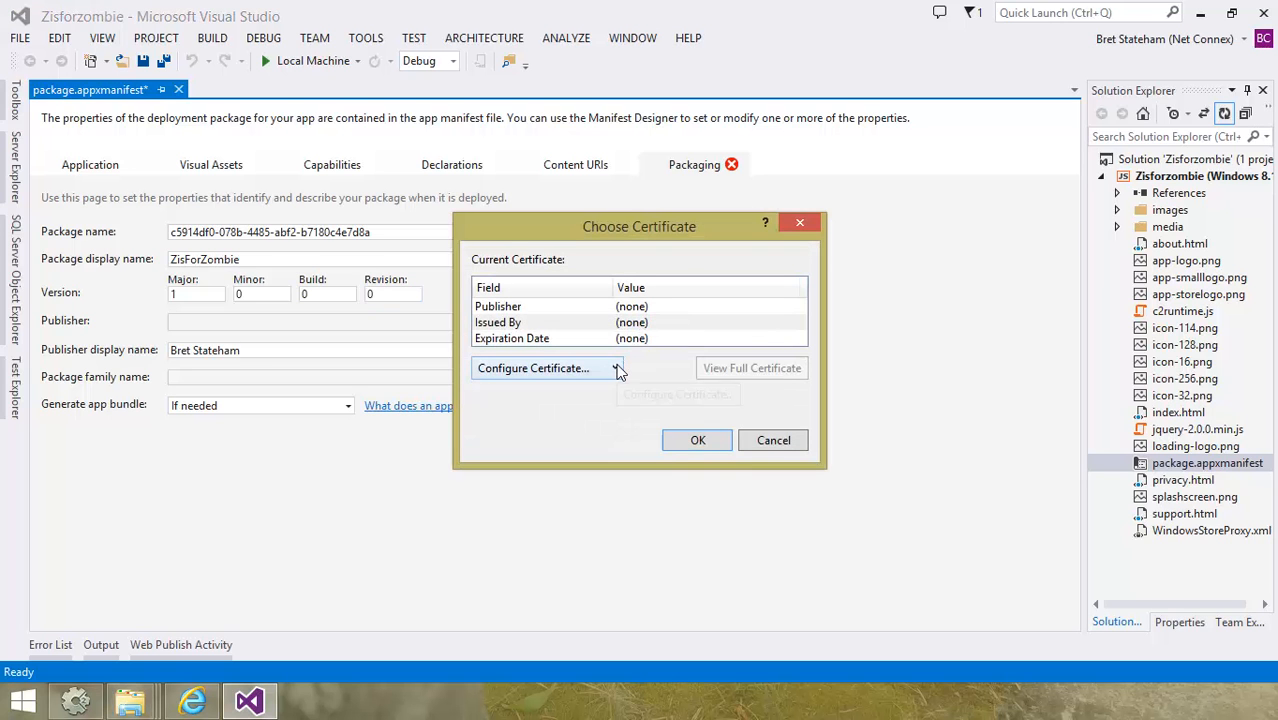
left_click(617, 369)
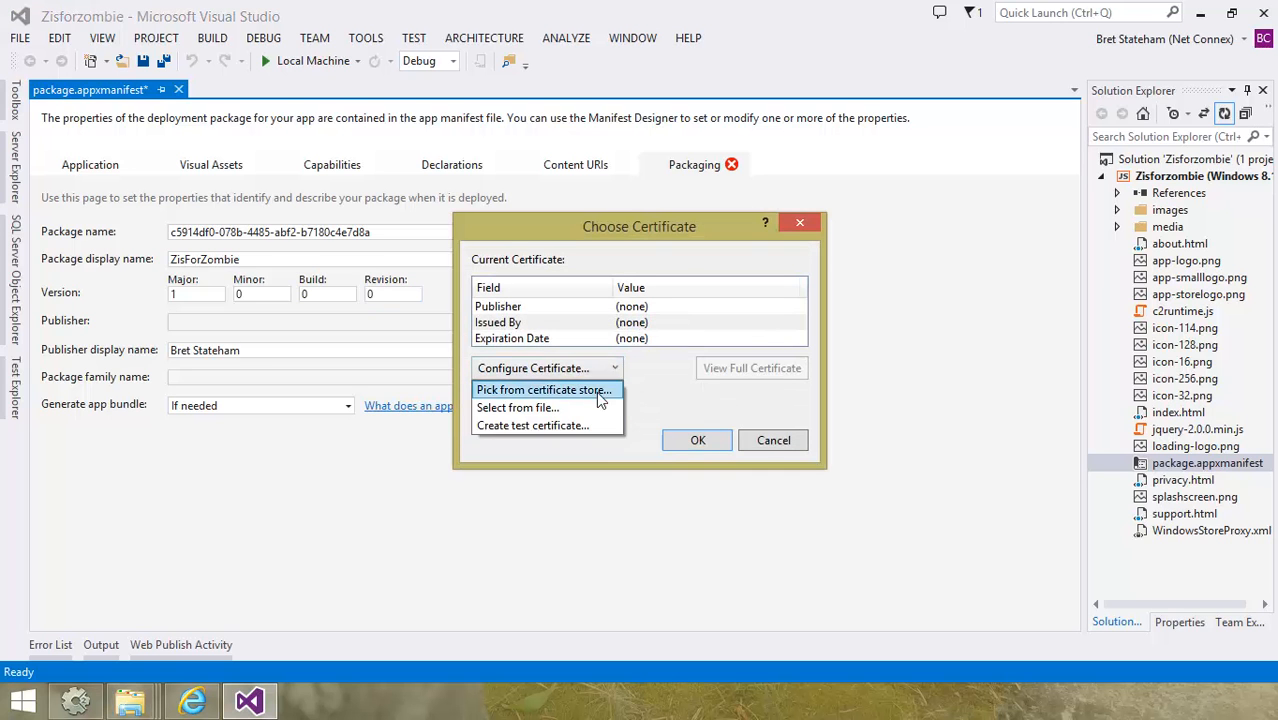
left_click(565, 427)
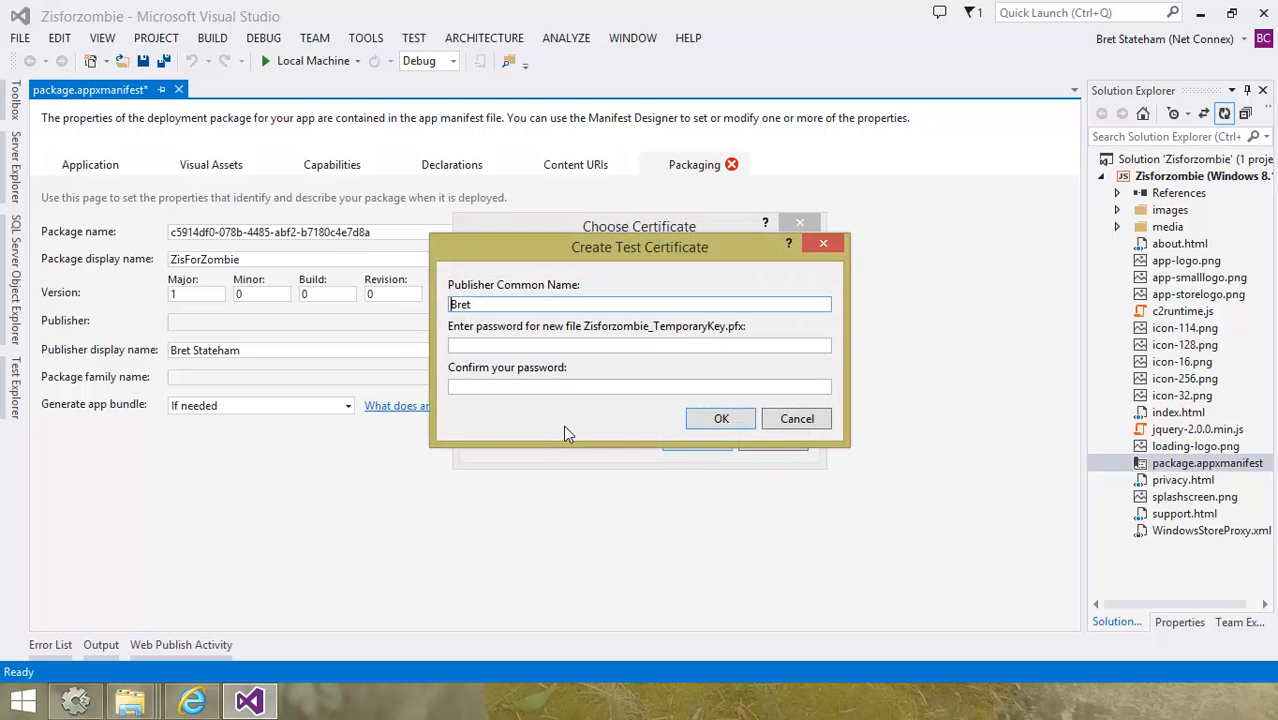
left_click(705, 419)
left_click(696, 439)
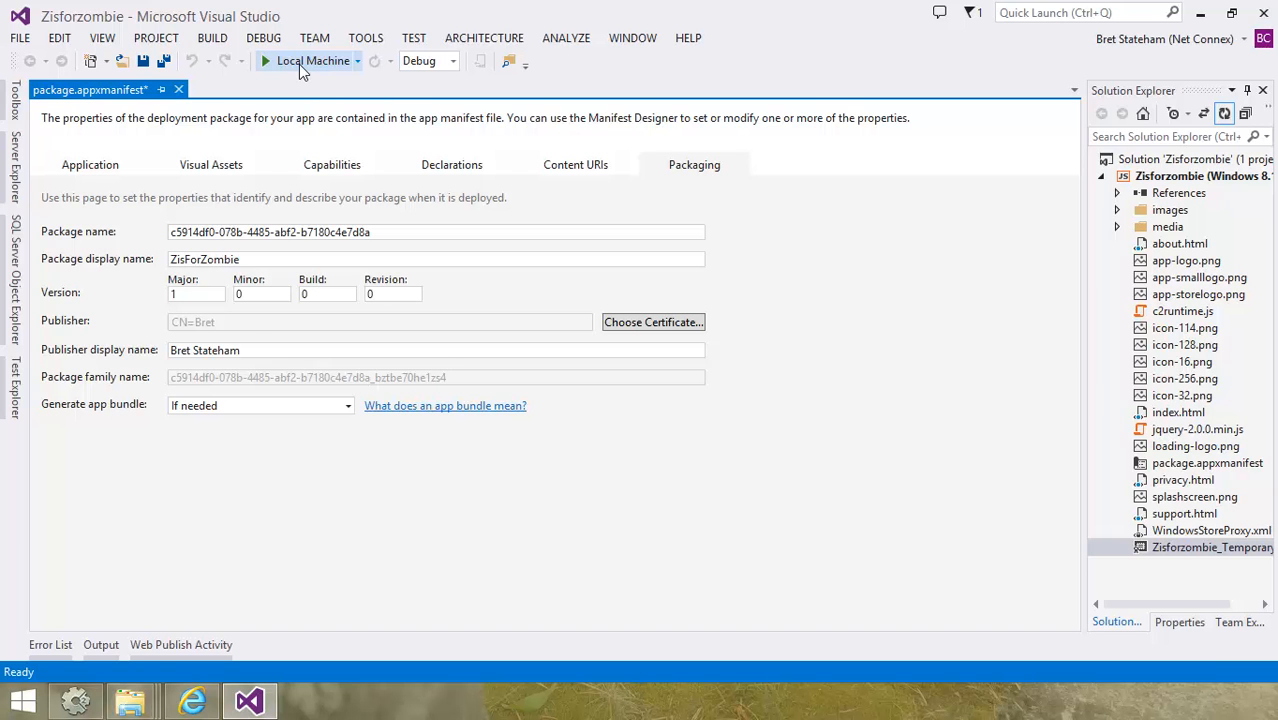
left_click(143, 61)
- Close the manifest and open about.html, selecting its 'My App about page' placeholder text
left_click(173, 89)
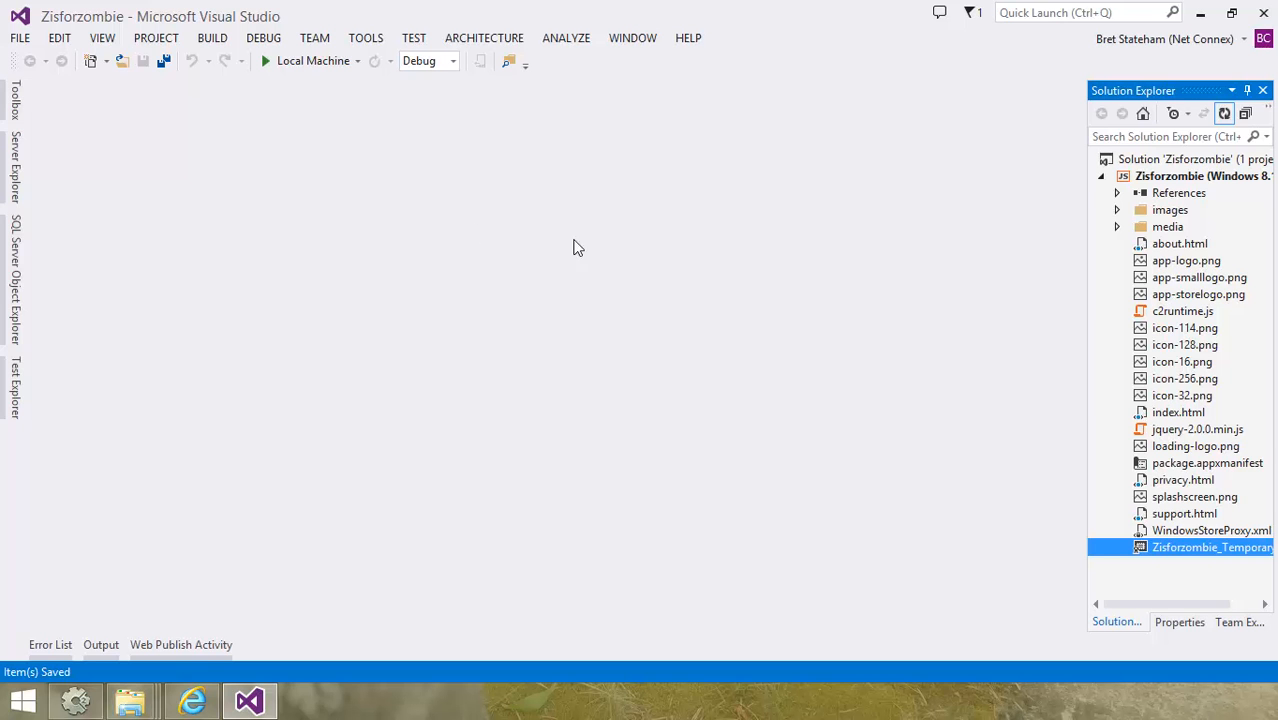
left_click(1163, 248)
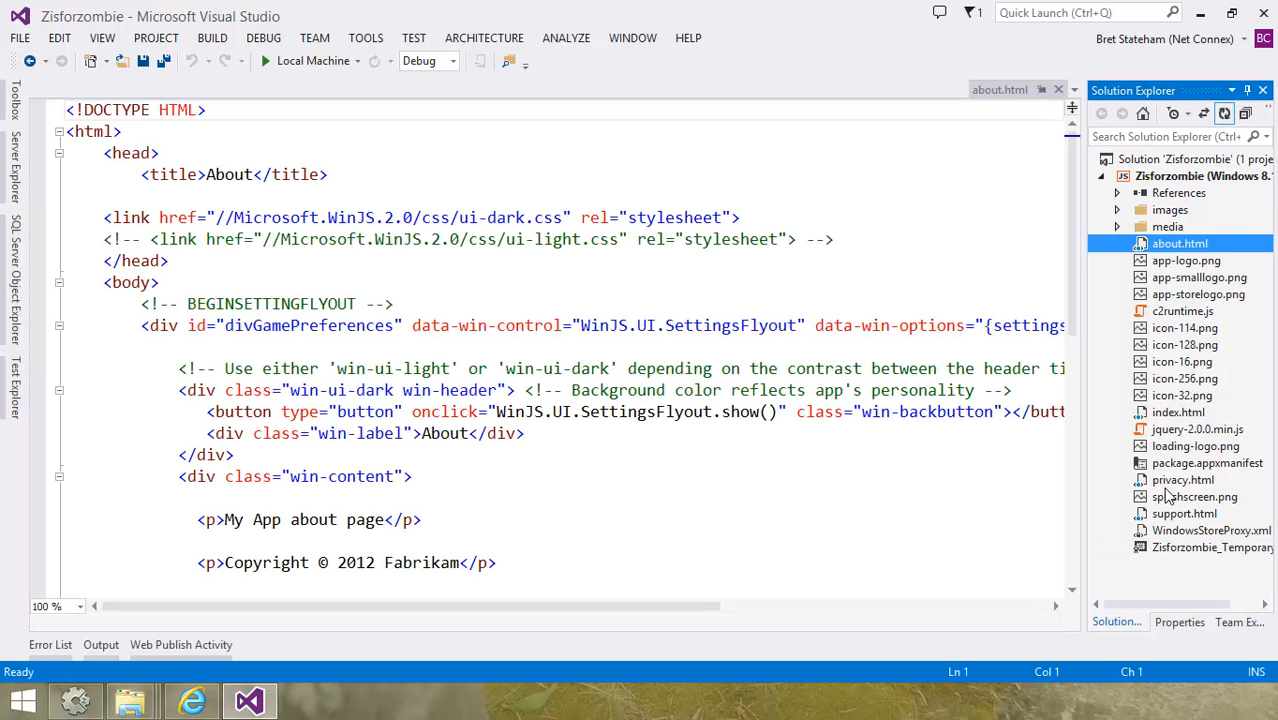
left_click(1172, 514, "ctrl")
left_click(1176, 481, "ctrl")
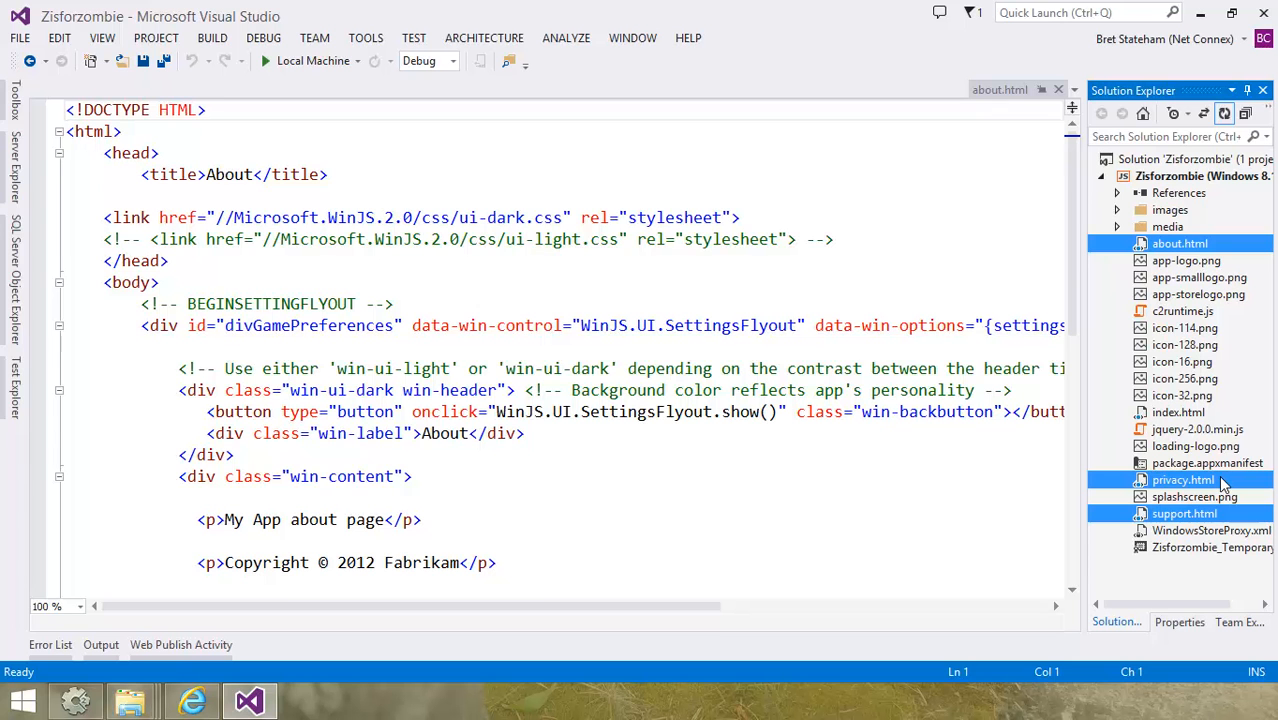
left_click(688, 542)
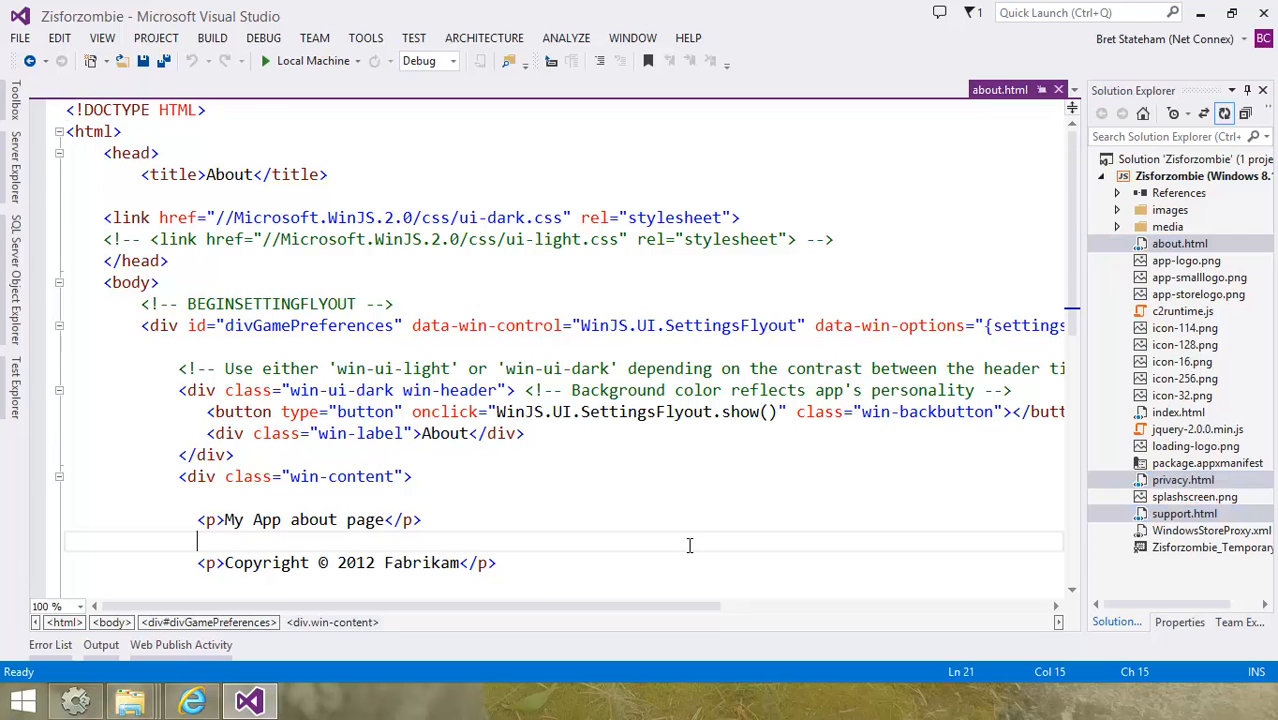
scroll(689, 543, "down", 1)
left_click_drag(224, 456, 391, 462)
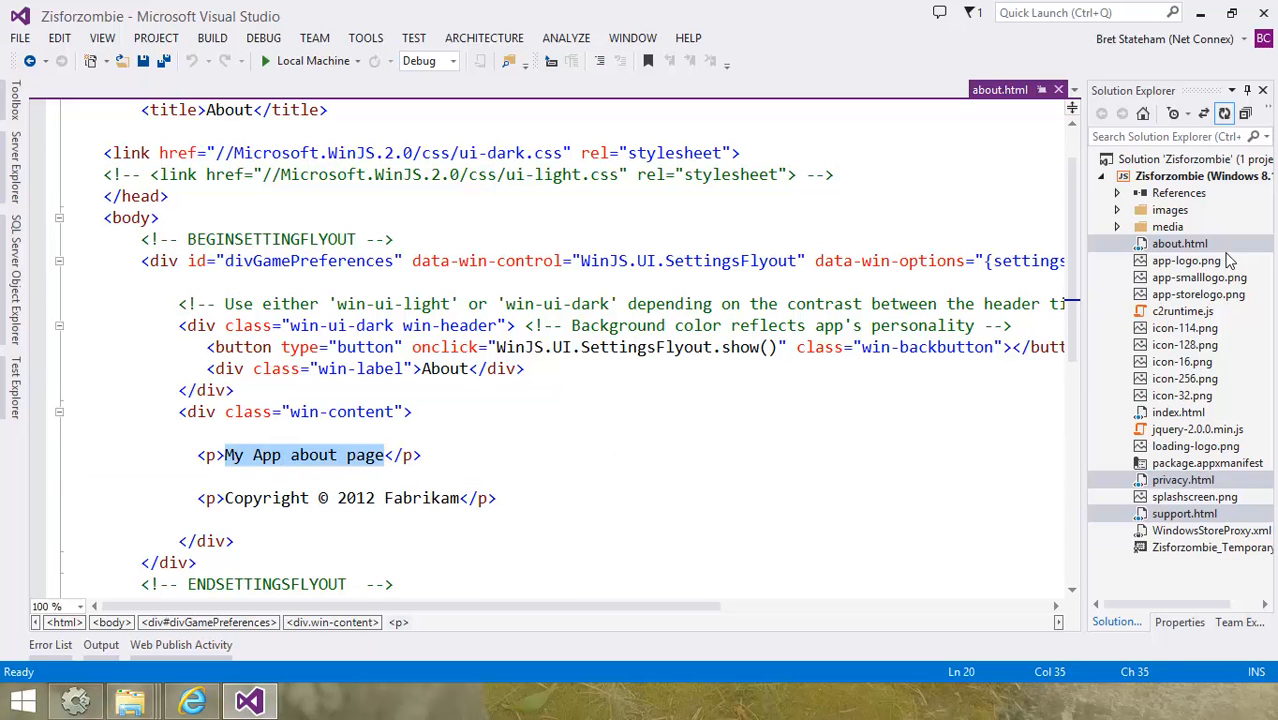
- Select the app-logo, app-smalllogo, app-storelogo and splashscreen PNGs, then reopen the manifest
left_click(1158, 262)
left_click(1160, 279, "shift")
left_click(1162, 298, "shift")
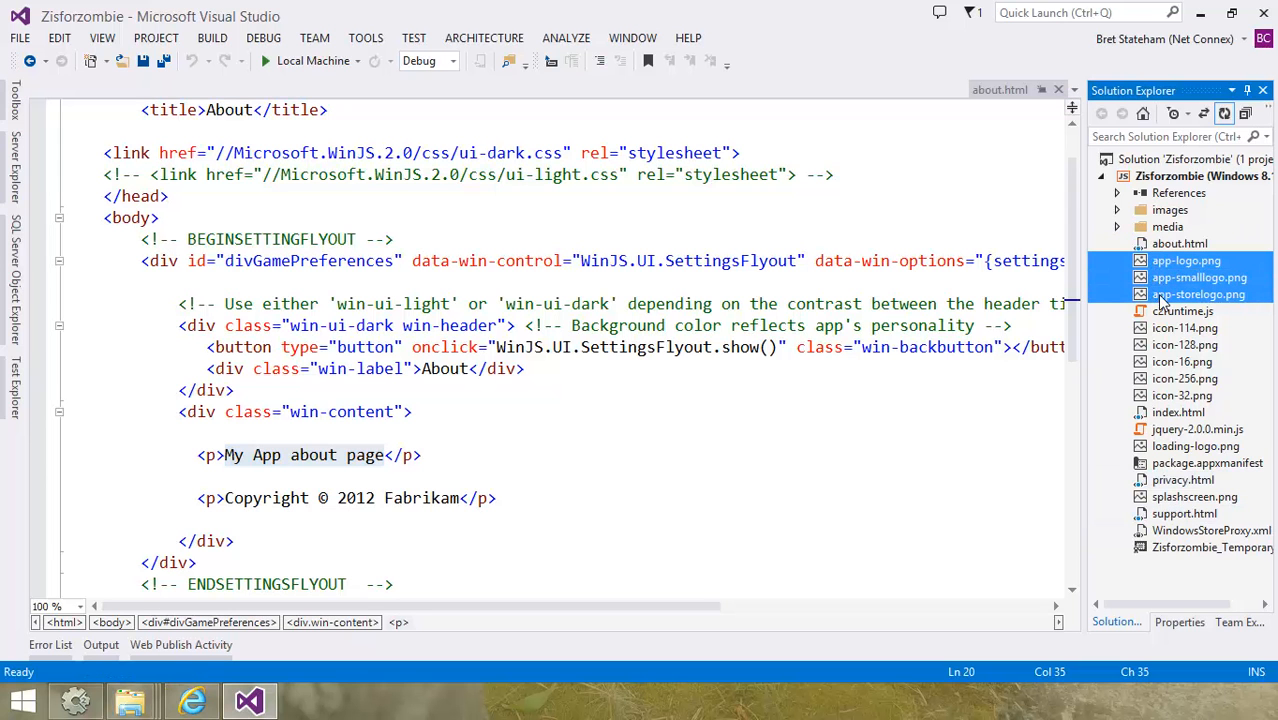
left_click(1172, 498, "ctrl")
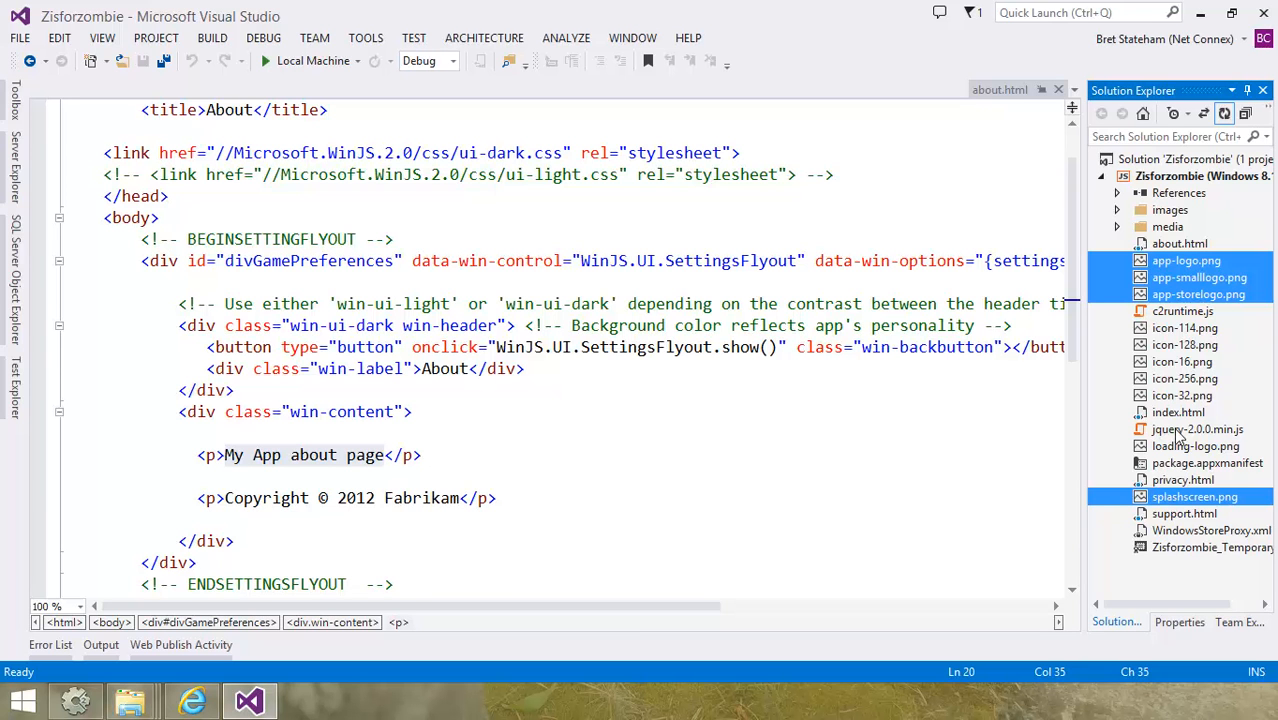
double_click(1178, 464)
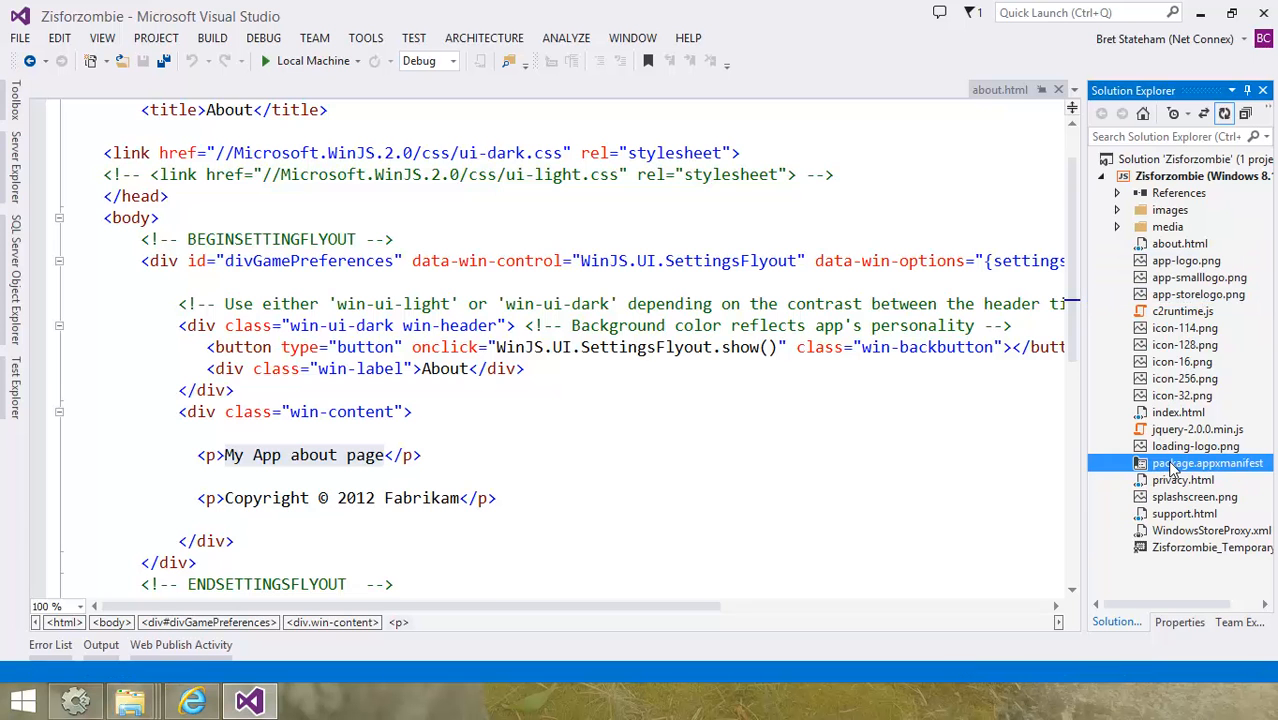
- Match the Square 150x150, Square 30x30 and Store logos to app-logo, app-smalllogo and app-storelogo
left_click(195, 170)
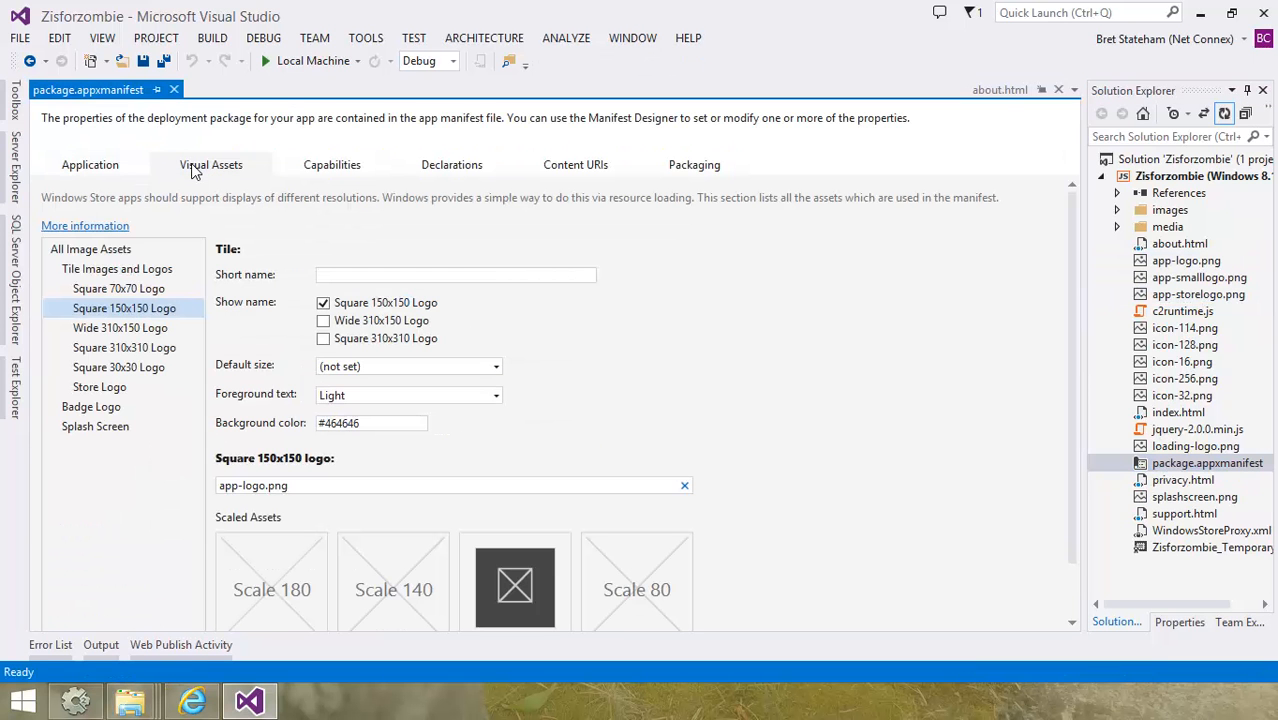
left_click(80, 270)
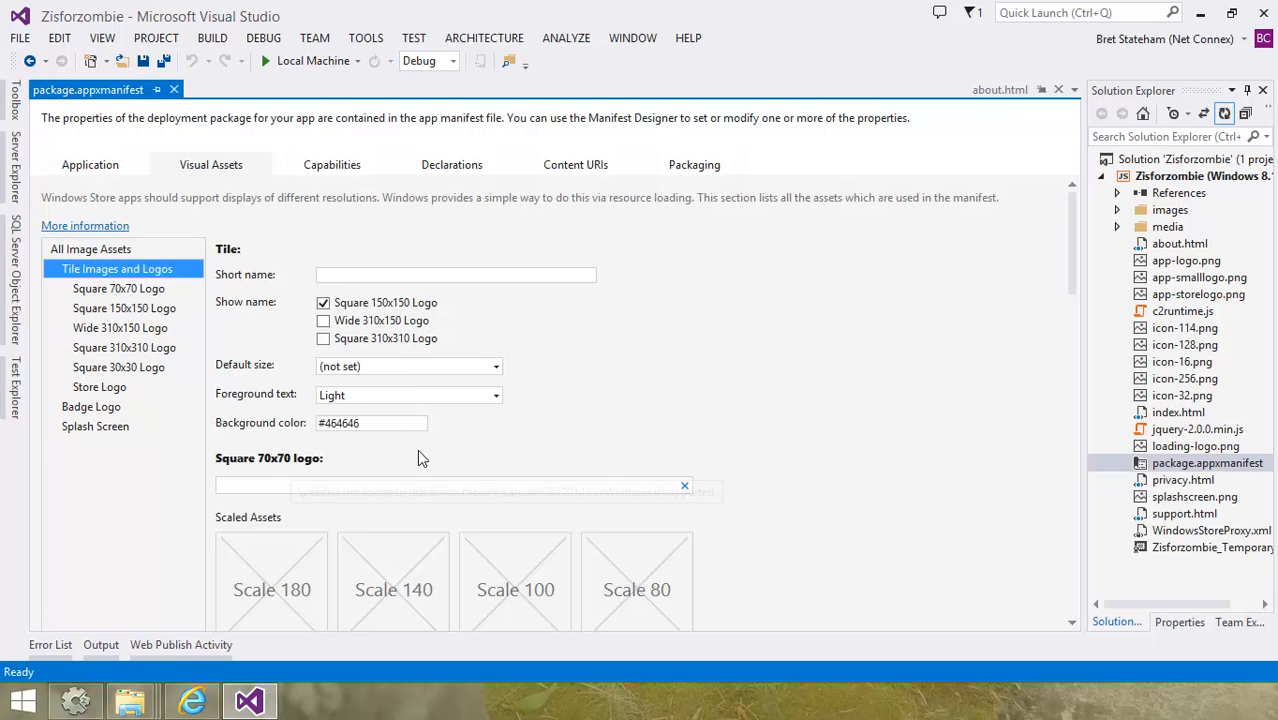
scroll(872, 369, "down", 3)
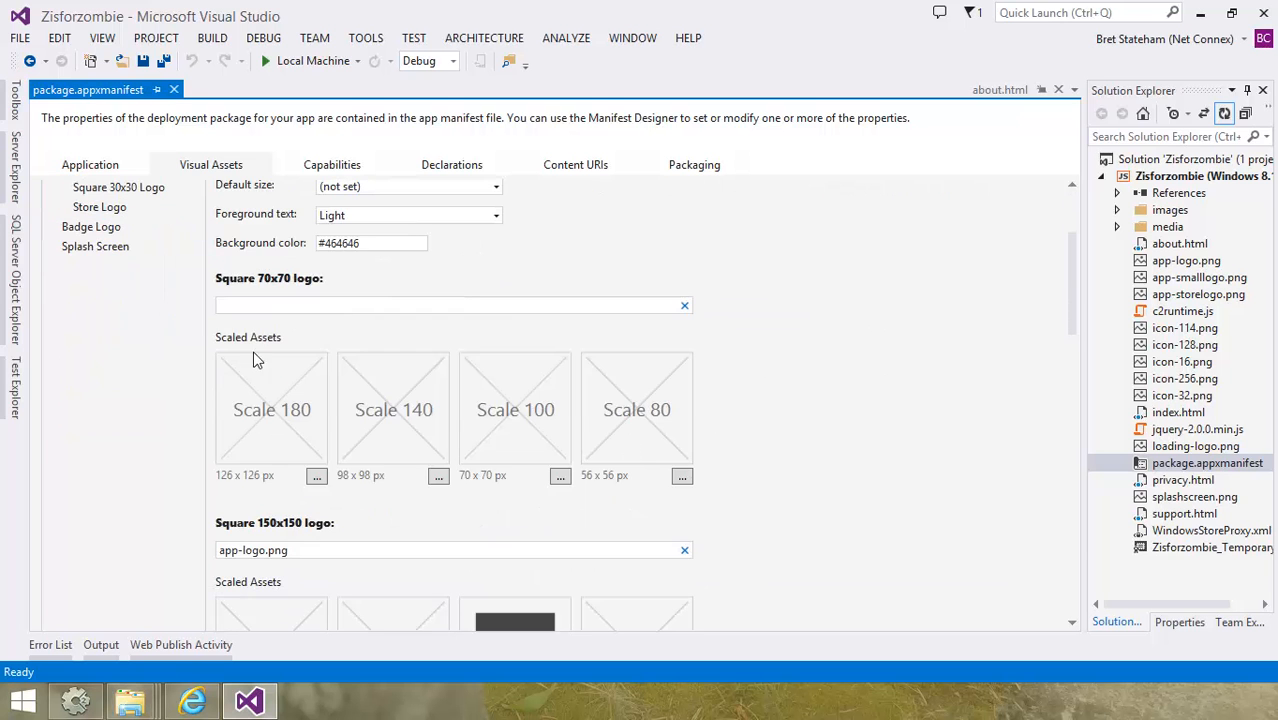
scroll(372, 340, "down", 5)
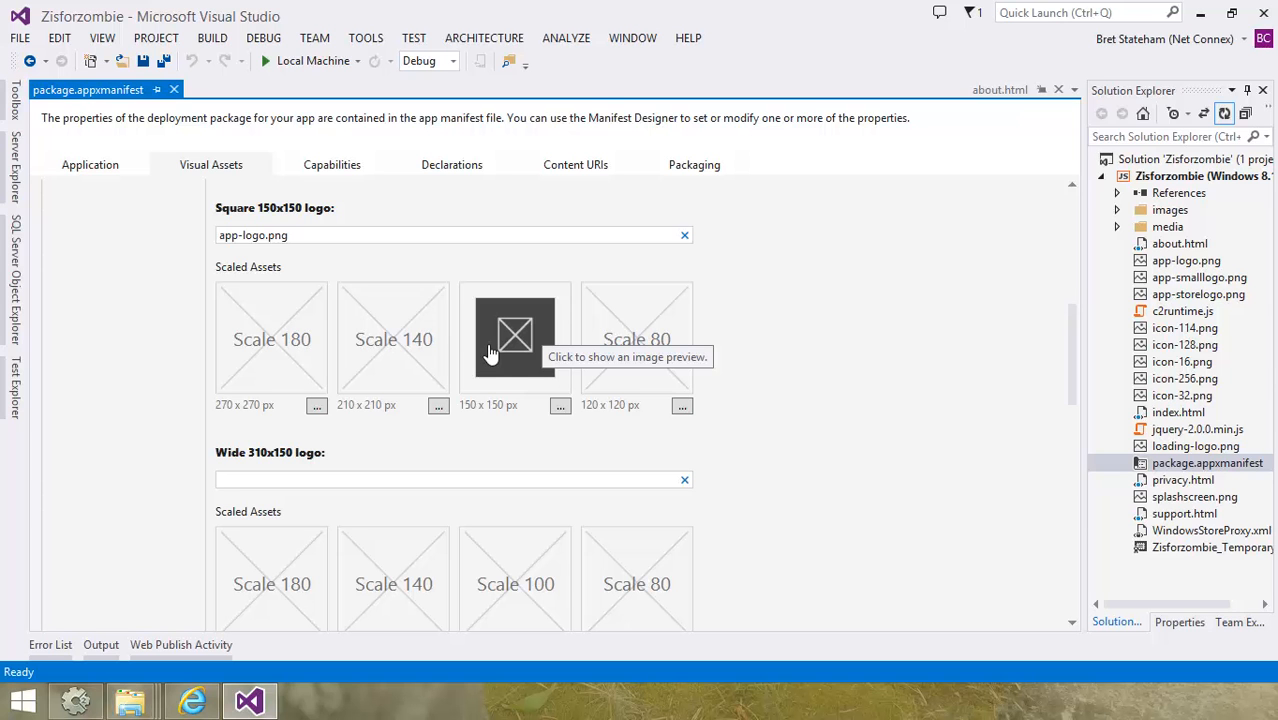
left_click(301, 241)
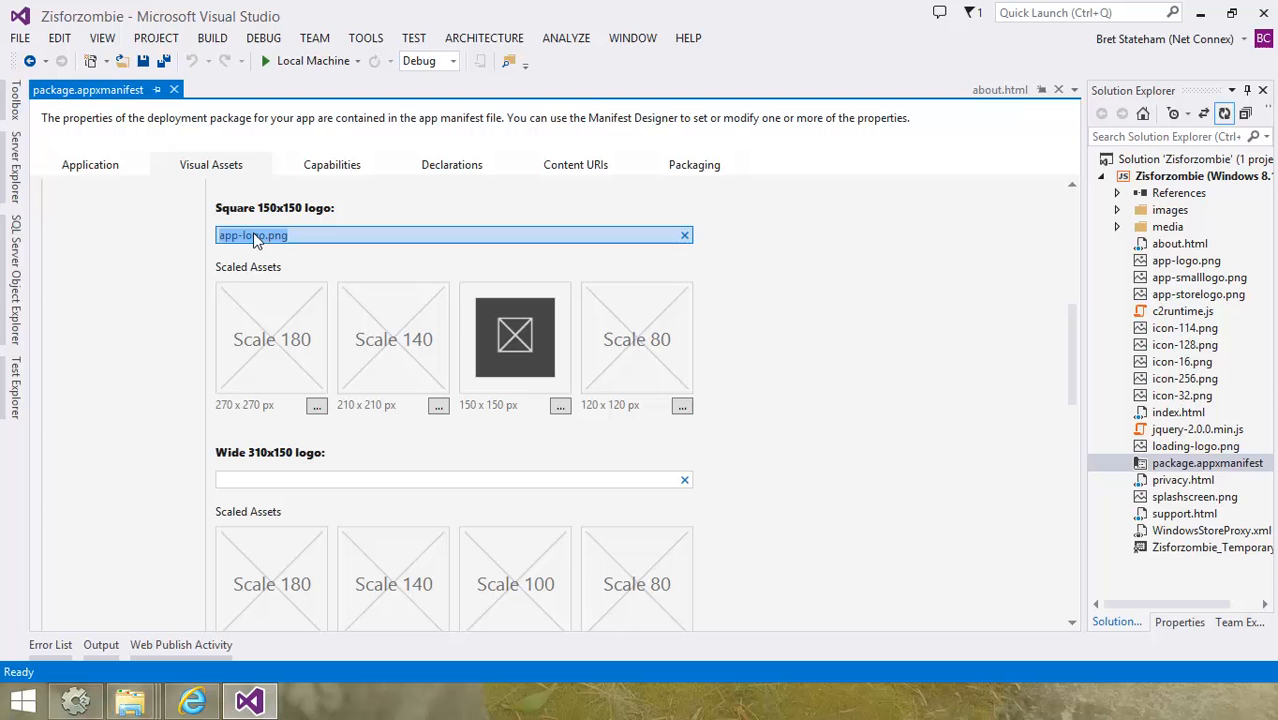
left_click(1163, 266)
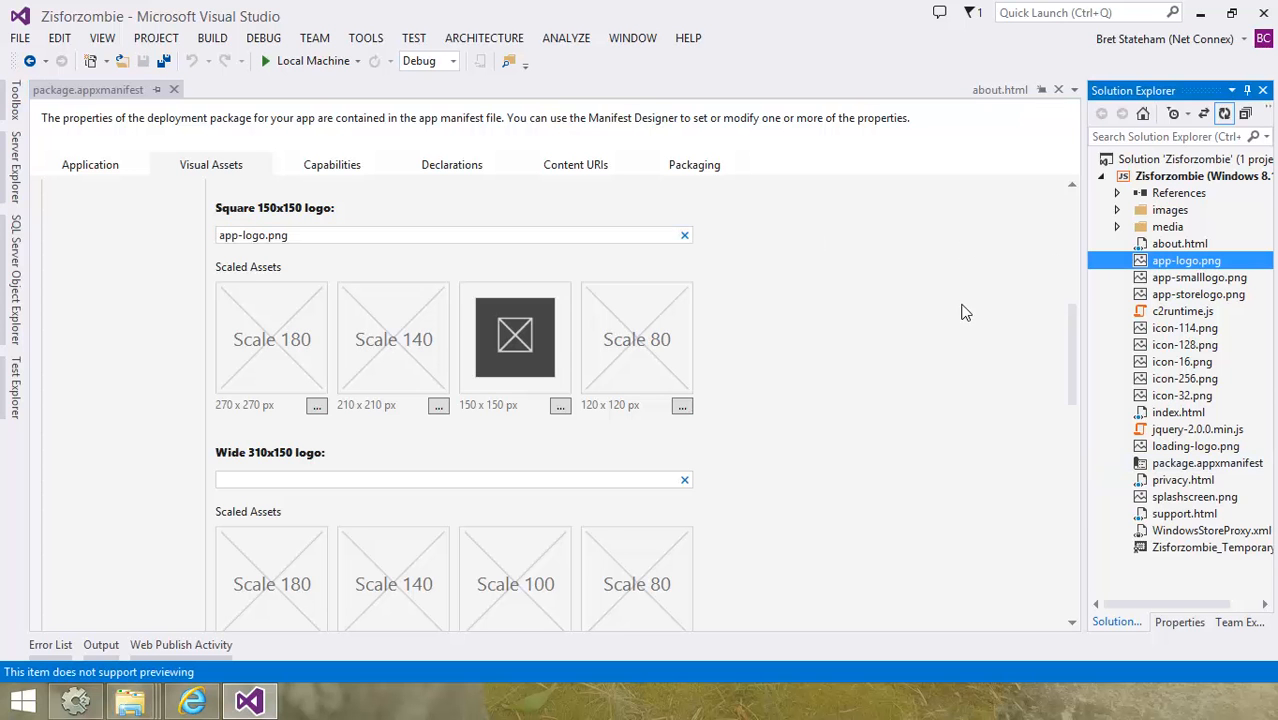
scroll(950, 325, "down", 10)
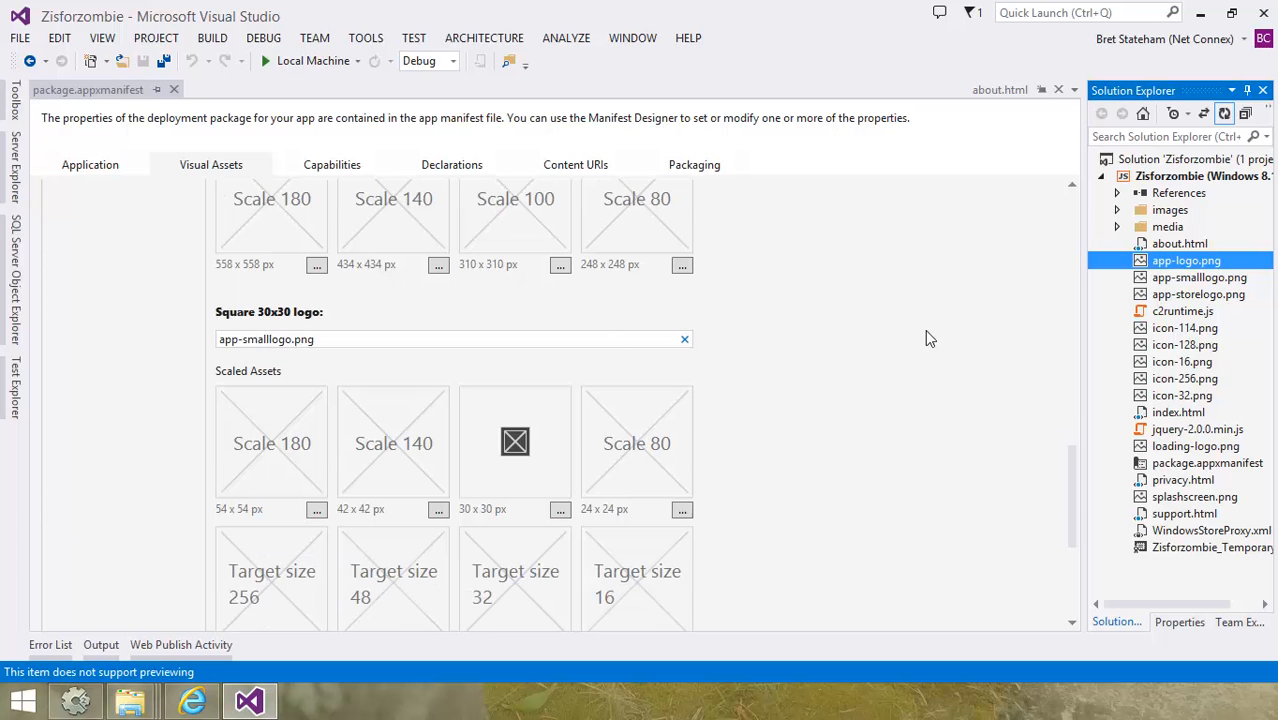
left_click(350, 340)
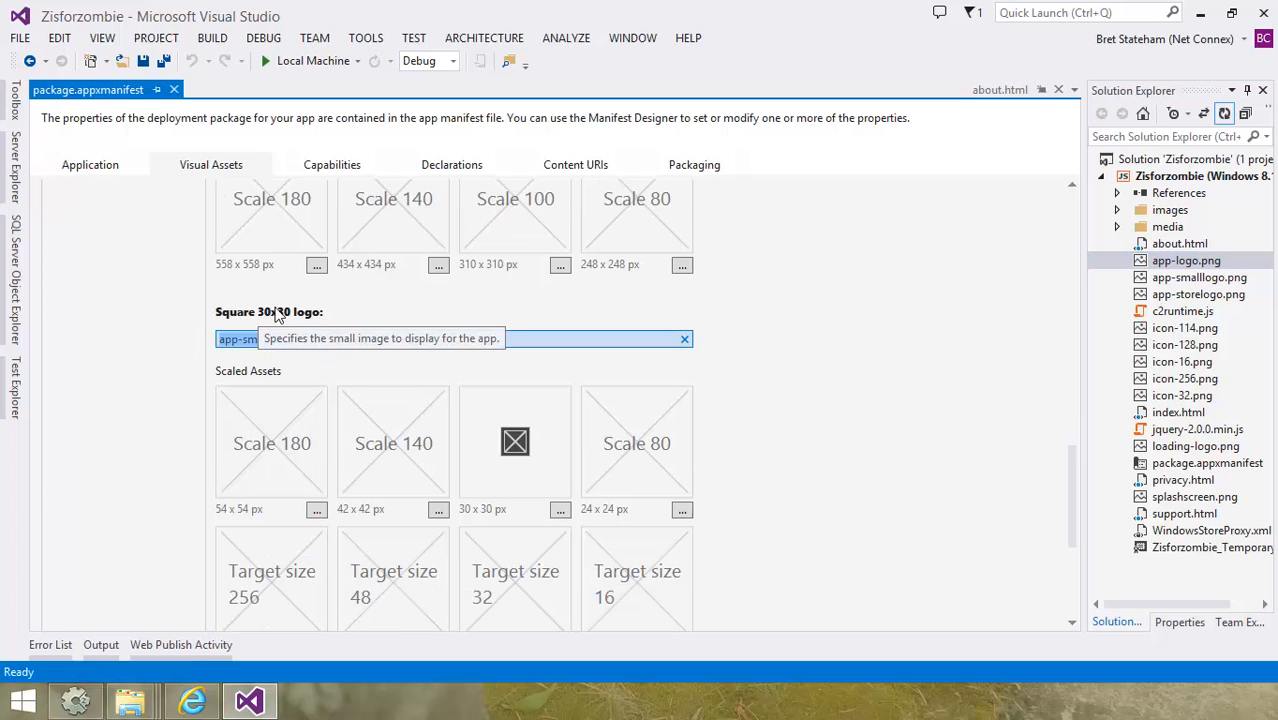
left_click(1200, 278)
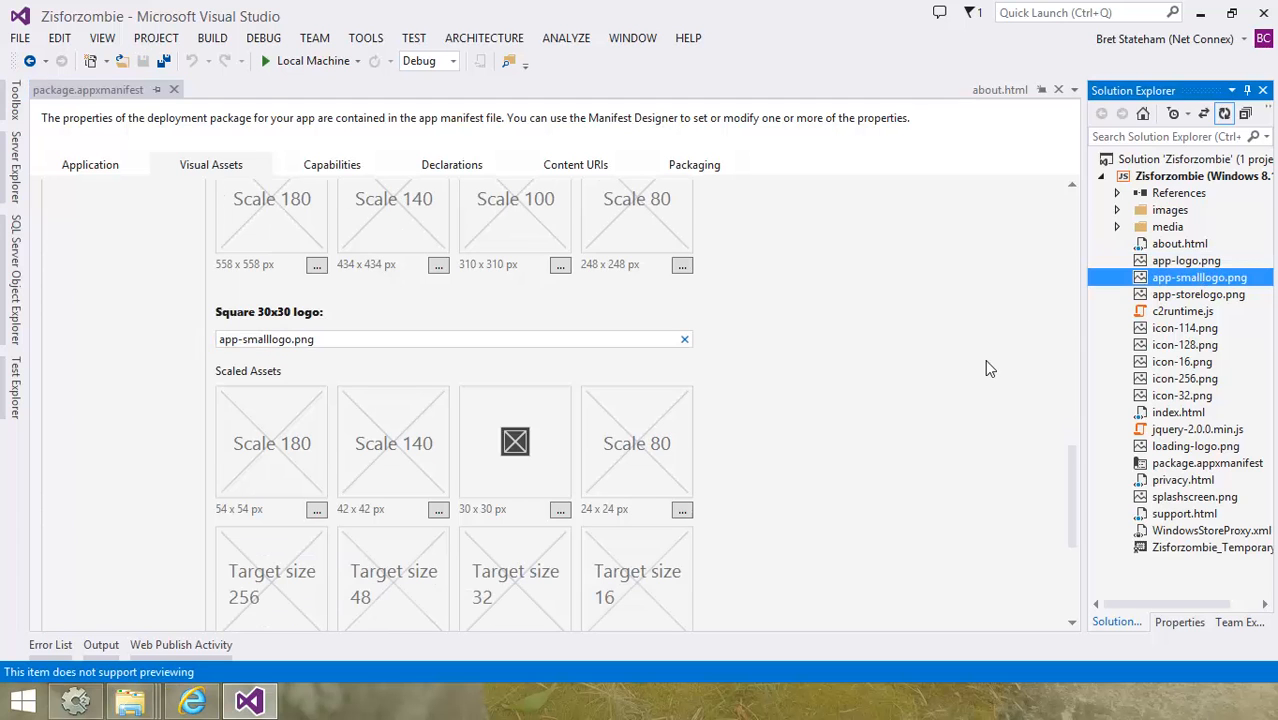
scroll(970, 367, "down", 5)
left_click(396, 429)
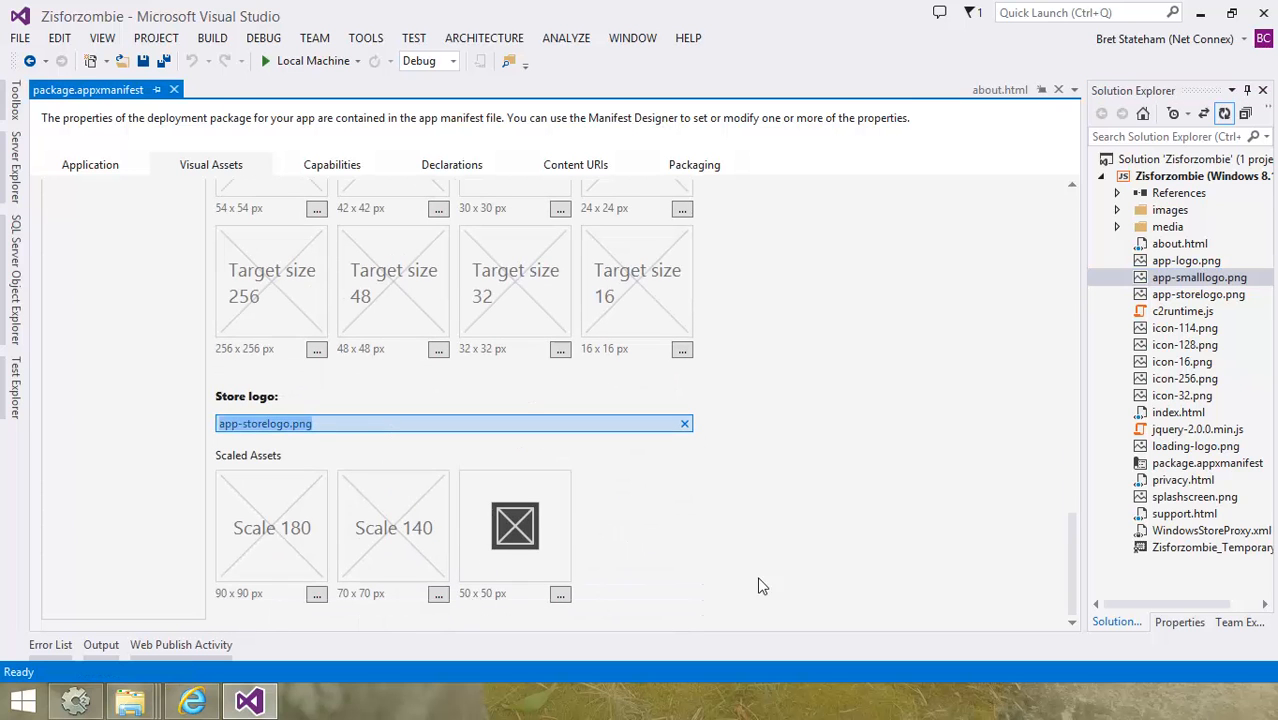
left_click(1157, 300)
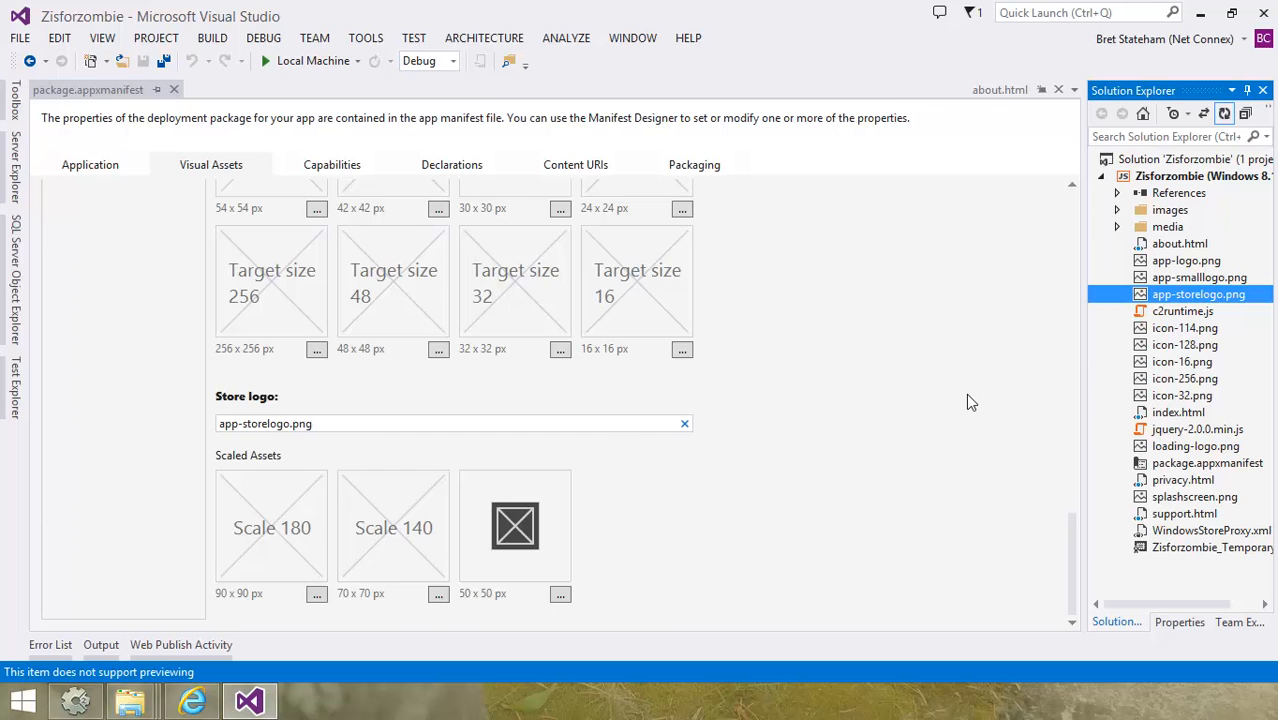
- Recheck that the Square 150x150 logo uses app-logo.png
scroll(967, 398, "up", 15)
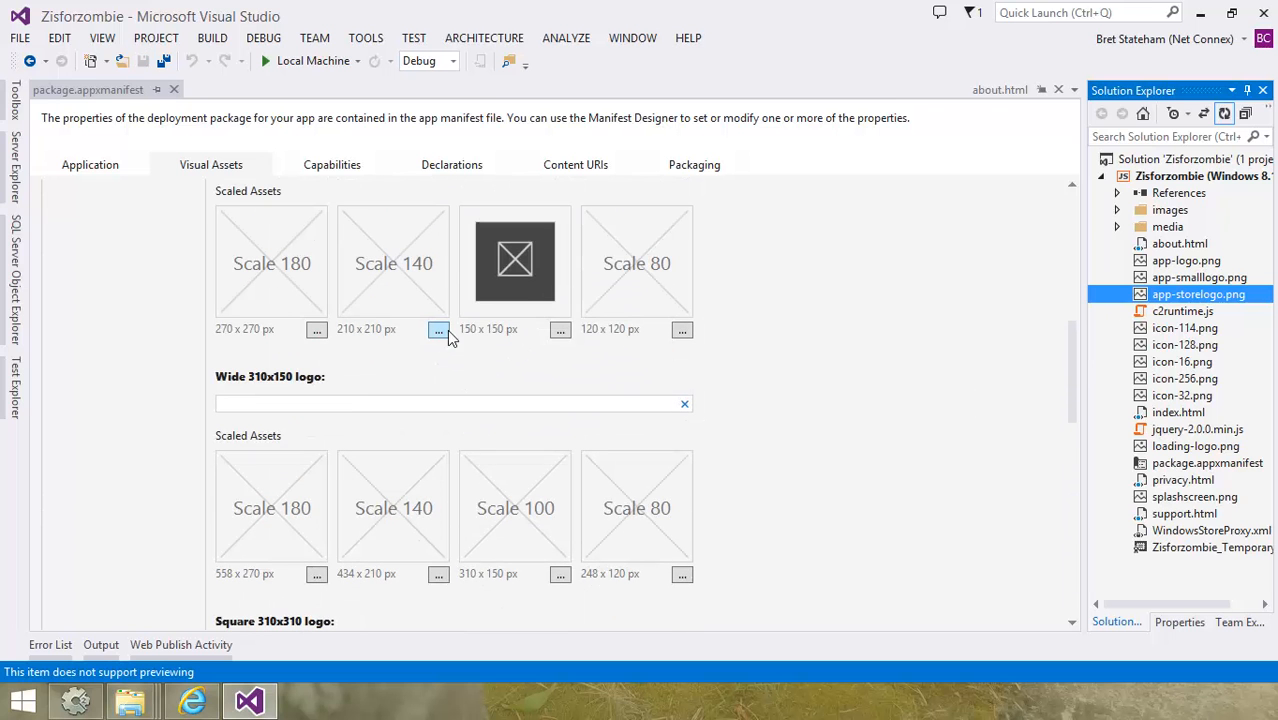
scroll(525, 283, "up", 1)
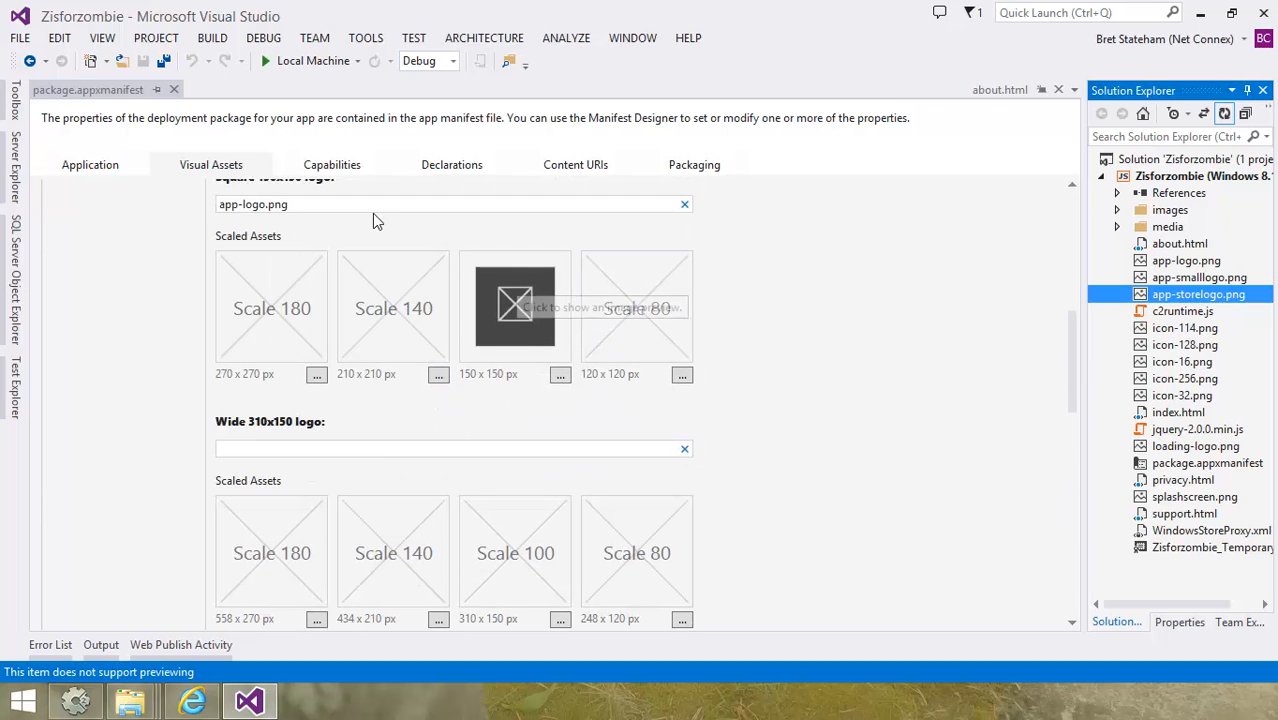
left_click(364, 206)
left_click(1162, 264)
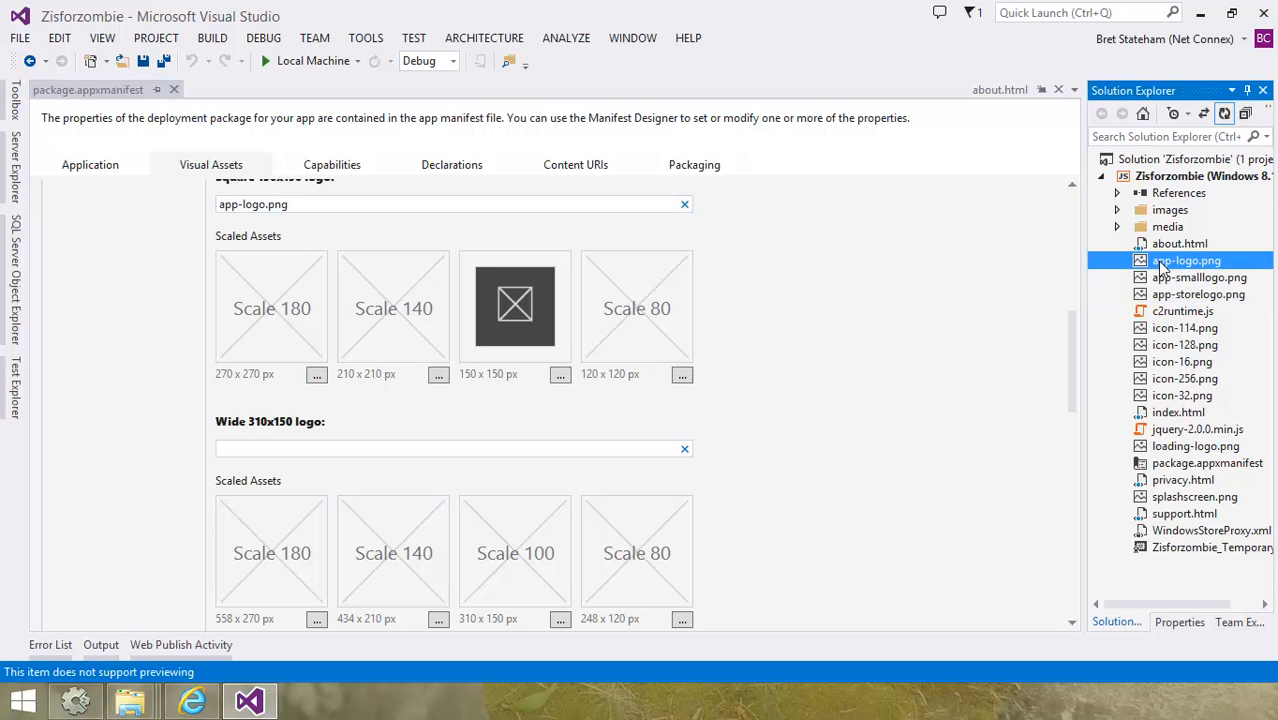
scroll(936, 325, "down", 7)
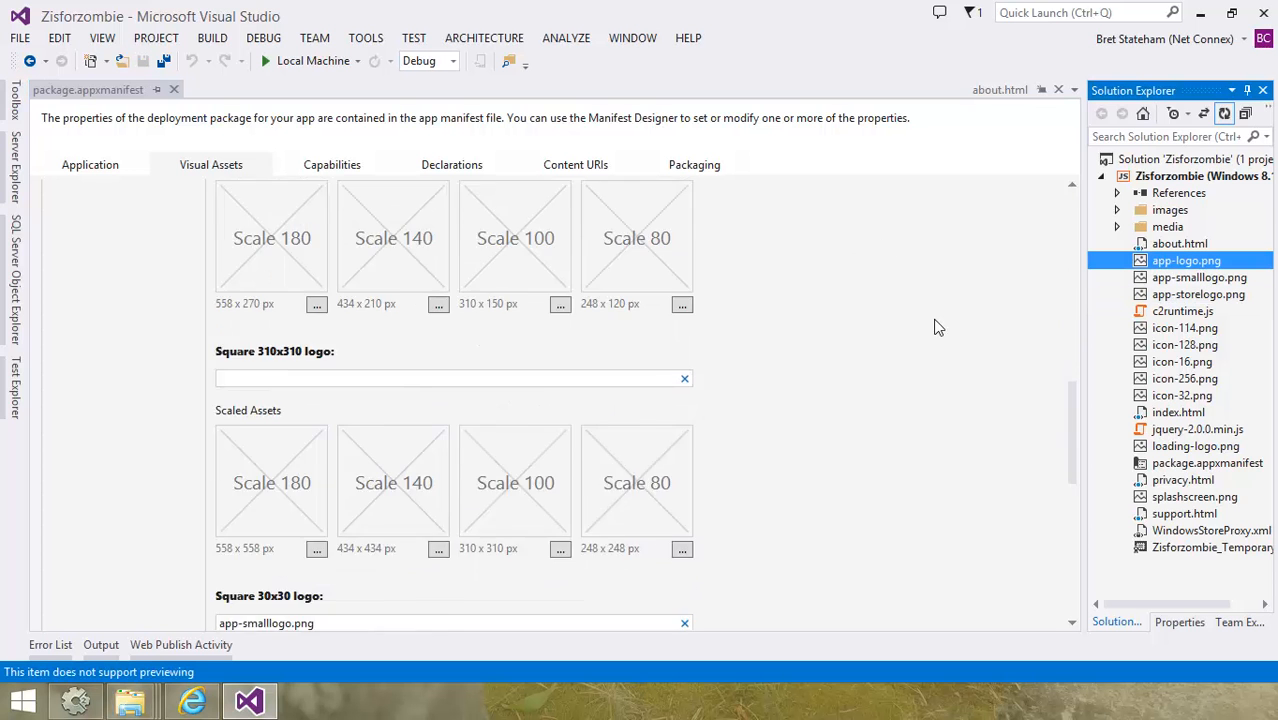
scroll(938, 327, "down", 10)
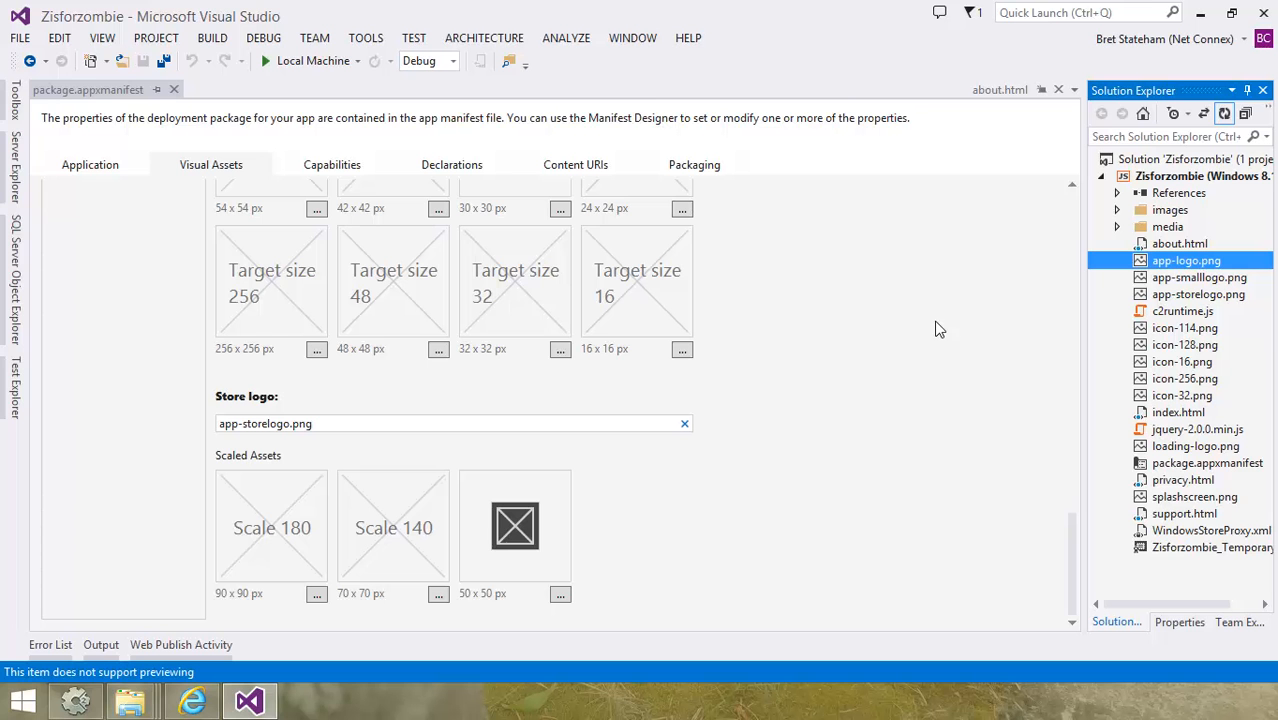
- Confirm splashscreen.png is the splash screen image and locate it in the project
left_click(866, 314)
scroll(866, 314, "up", 17)
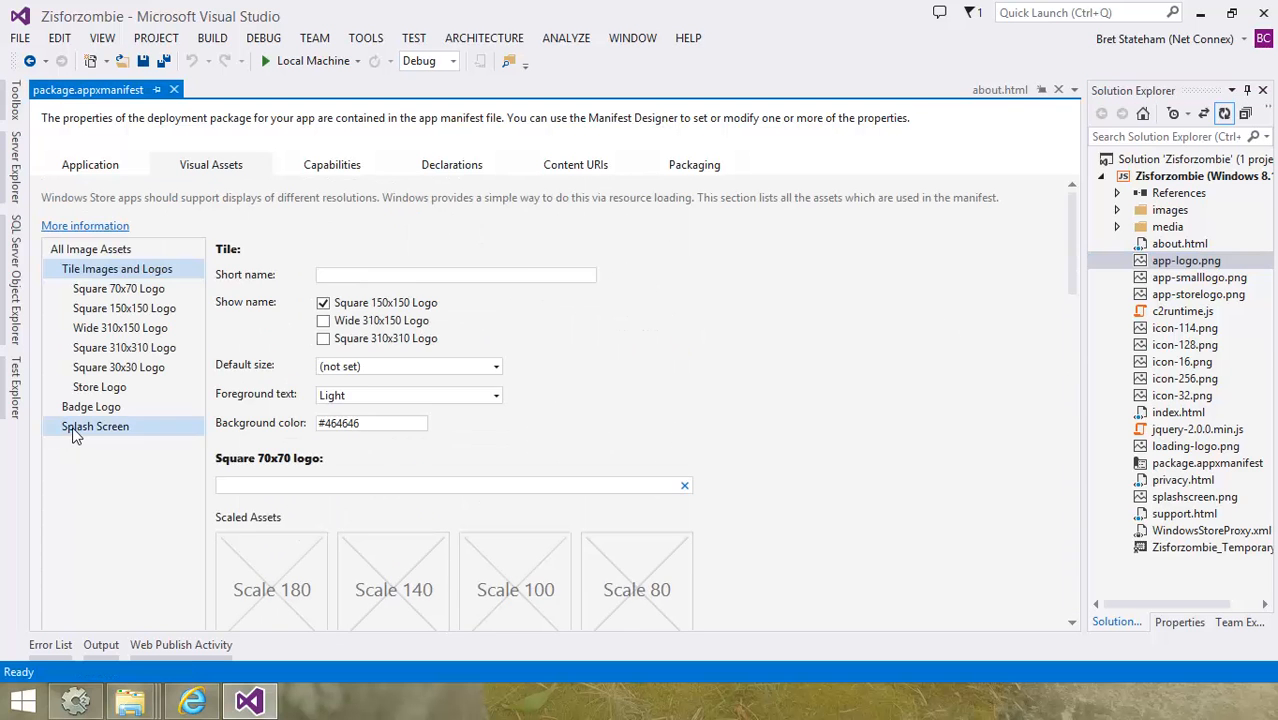
left_click(74, 432)
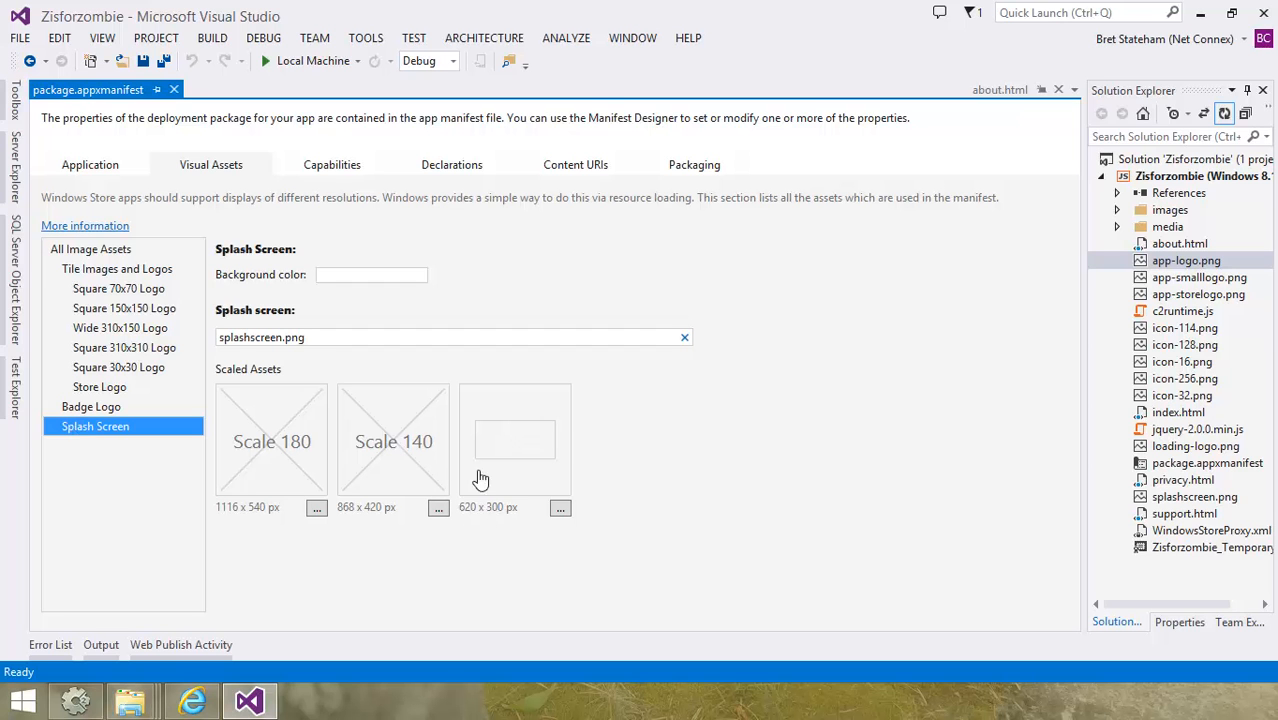
left_click(320, 350)
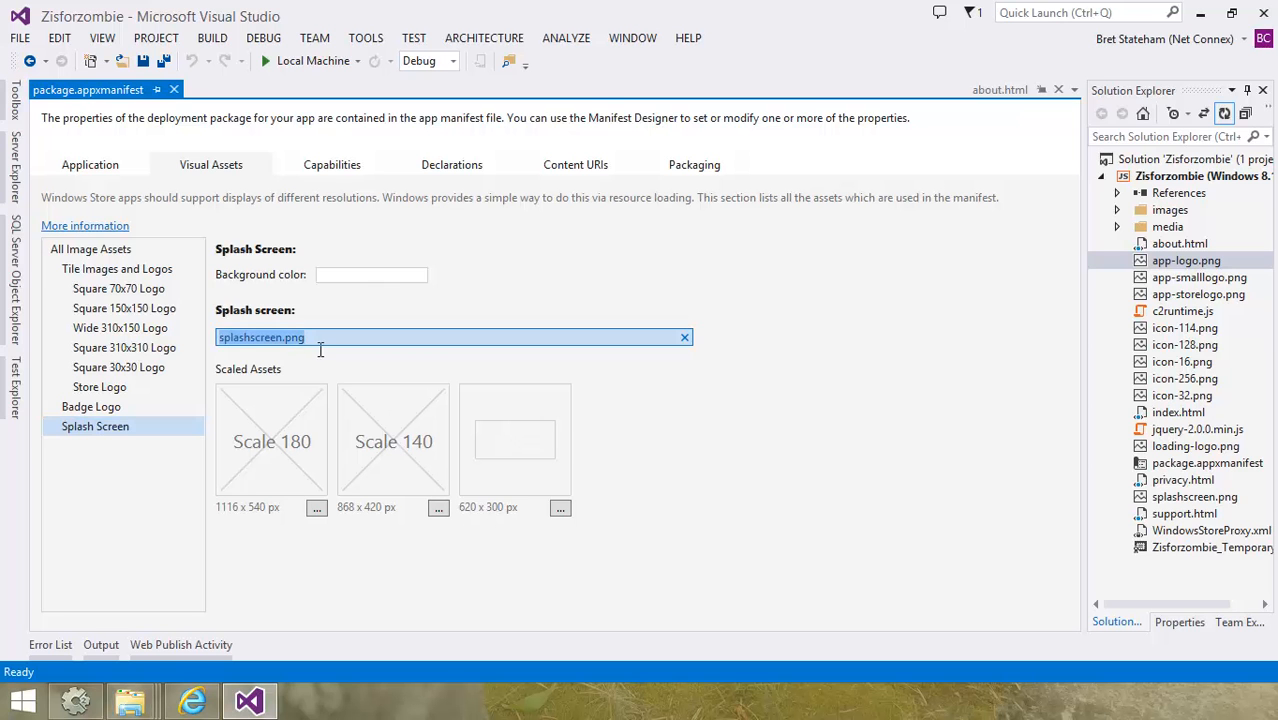
left_click(1205, 497)
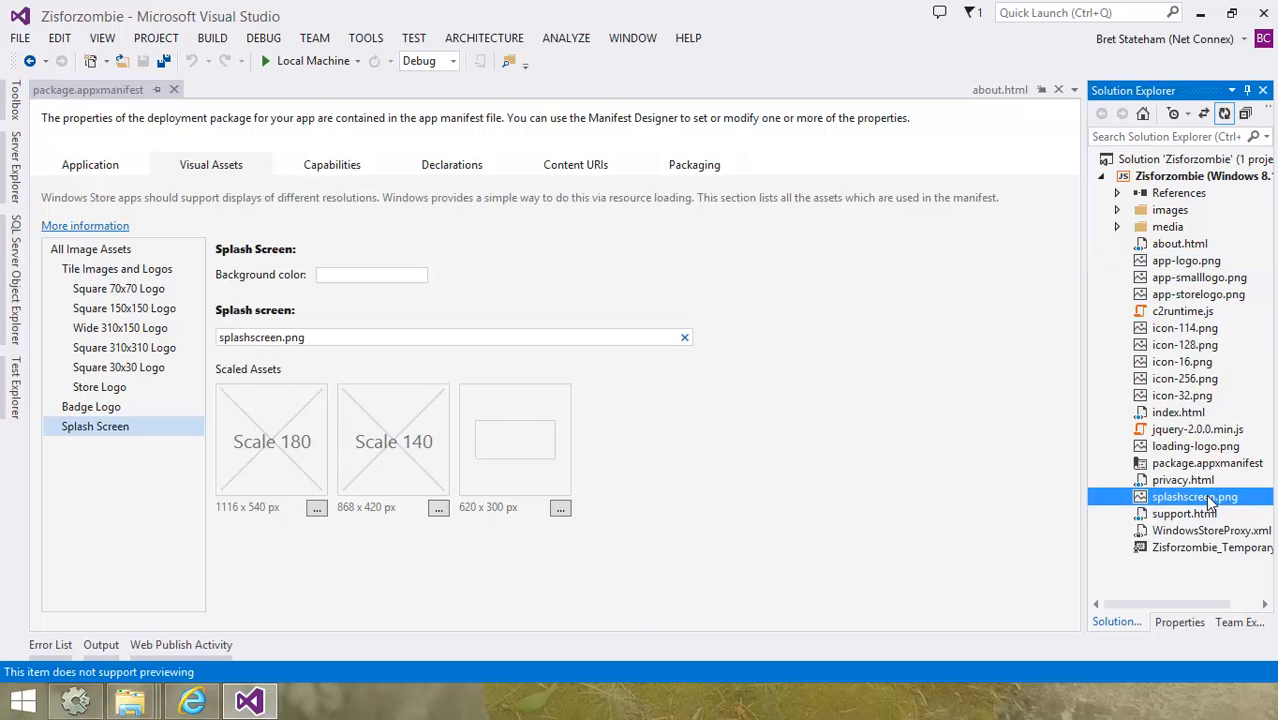
left_click(129, 701)
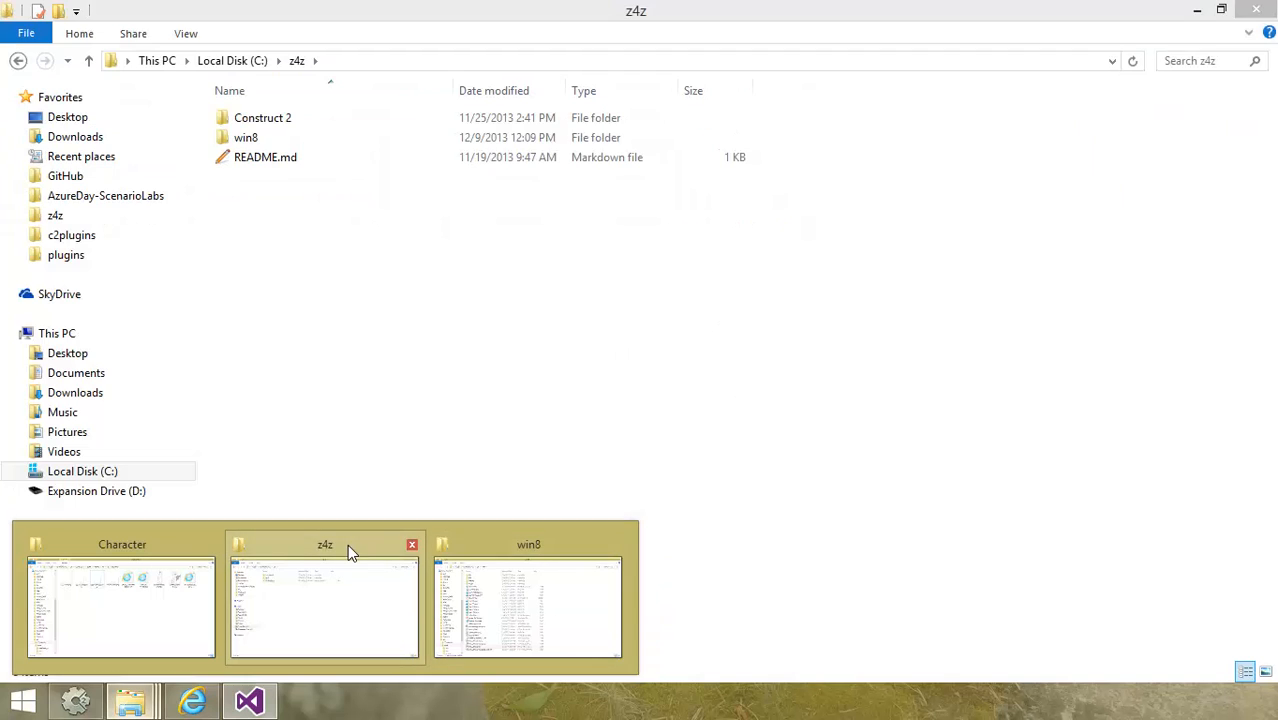
- Browse to the C:\z4z\Construct 2\Demo\Assets\Art\Z\Character folder
left_click(347, 544)
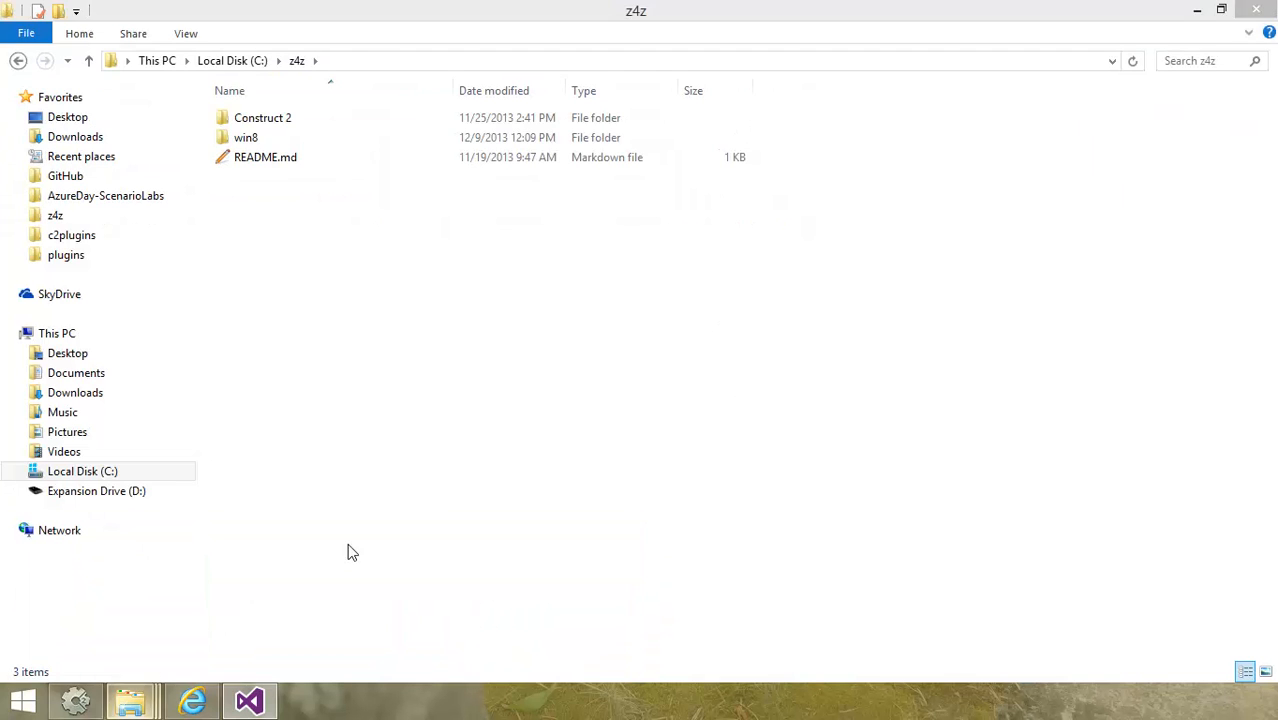
double_click(285, 117)
double_click(284, 117)
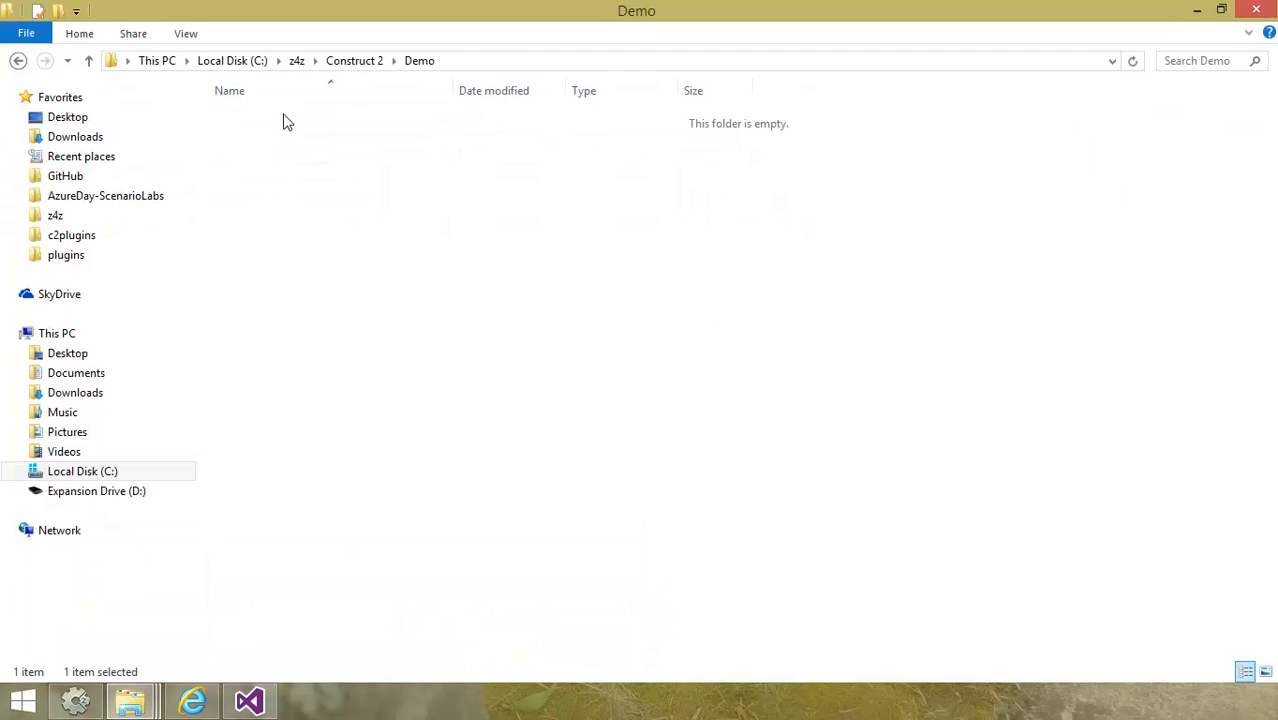
double_click(283, 117)
double_click(282, 119)
left_click(257, 242)
double_click(256, 244)
left_click(513, 60)
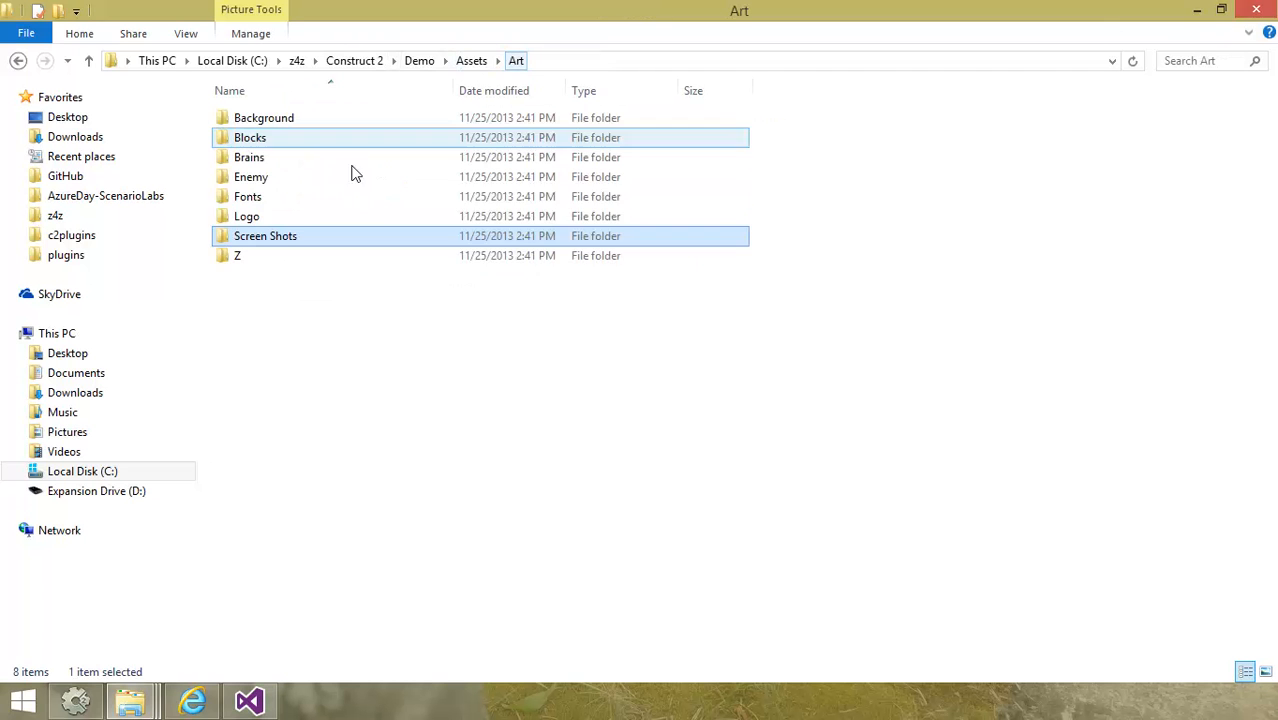
double_click(262, 262)
double_click(282, 119)
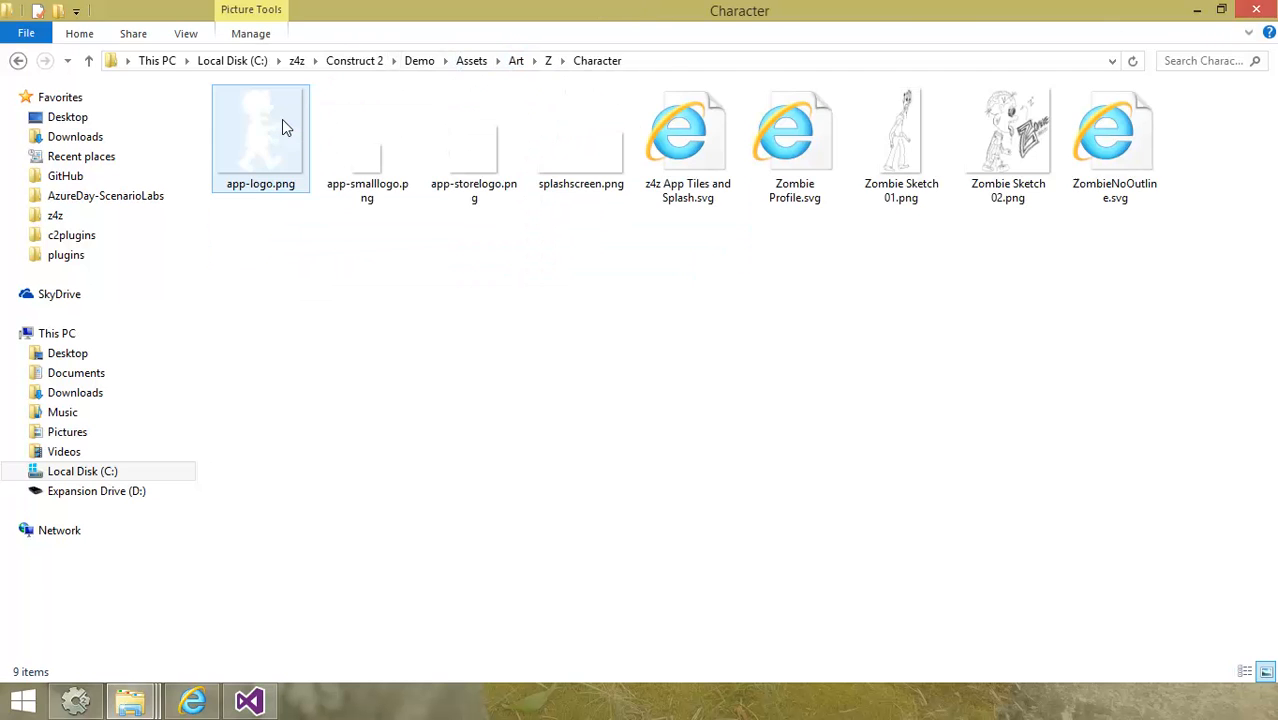
- Copy app-logo, app-smalllogo, app-storelogo and splashscreen PNGs, then minimize the window
left_click(282, 119)
left_click(371, 172, "ctrl")
left_click(456, 163, "ctrl")
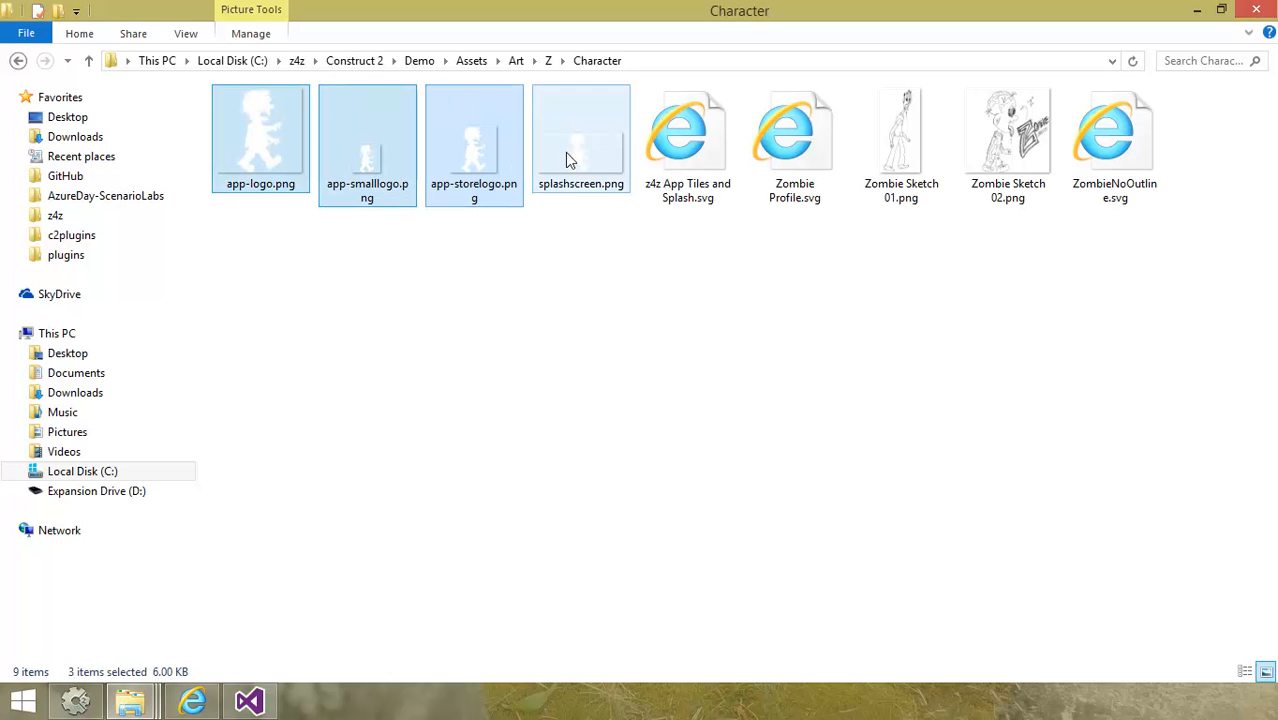
left_click(566, 151, "ctrl")
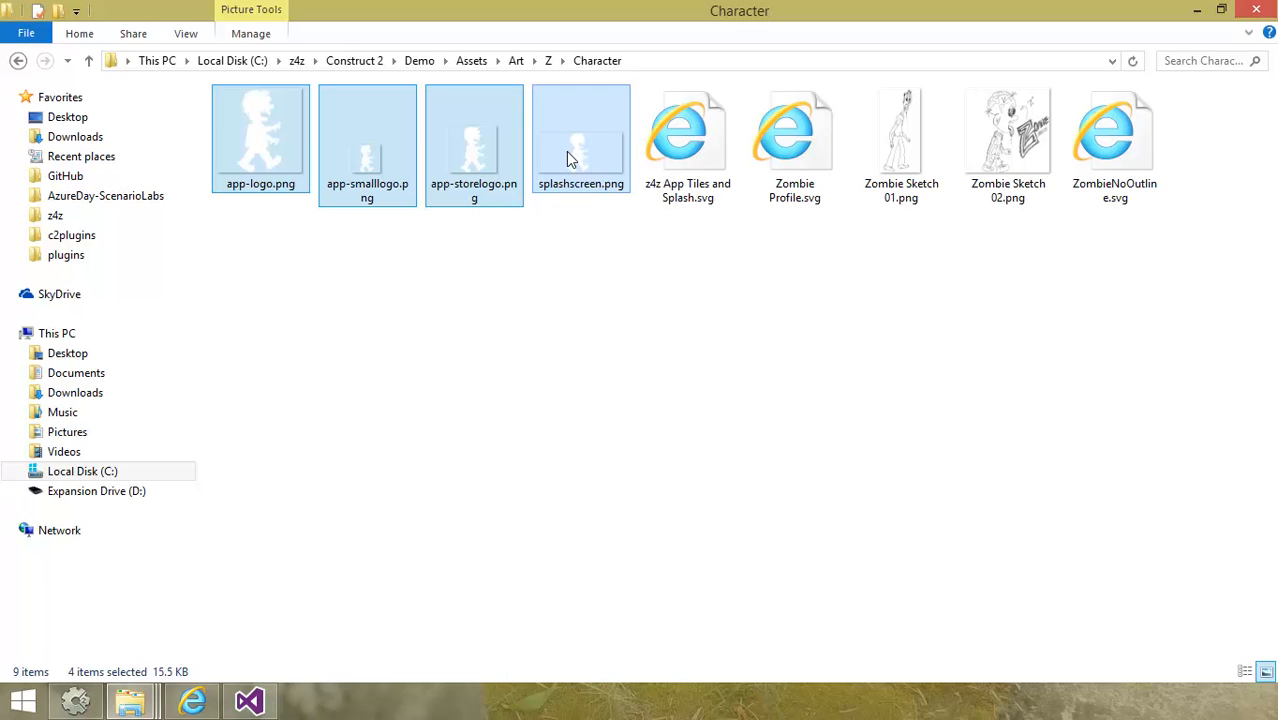
right_click(566, 151)
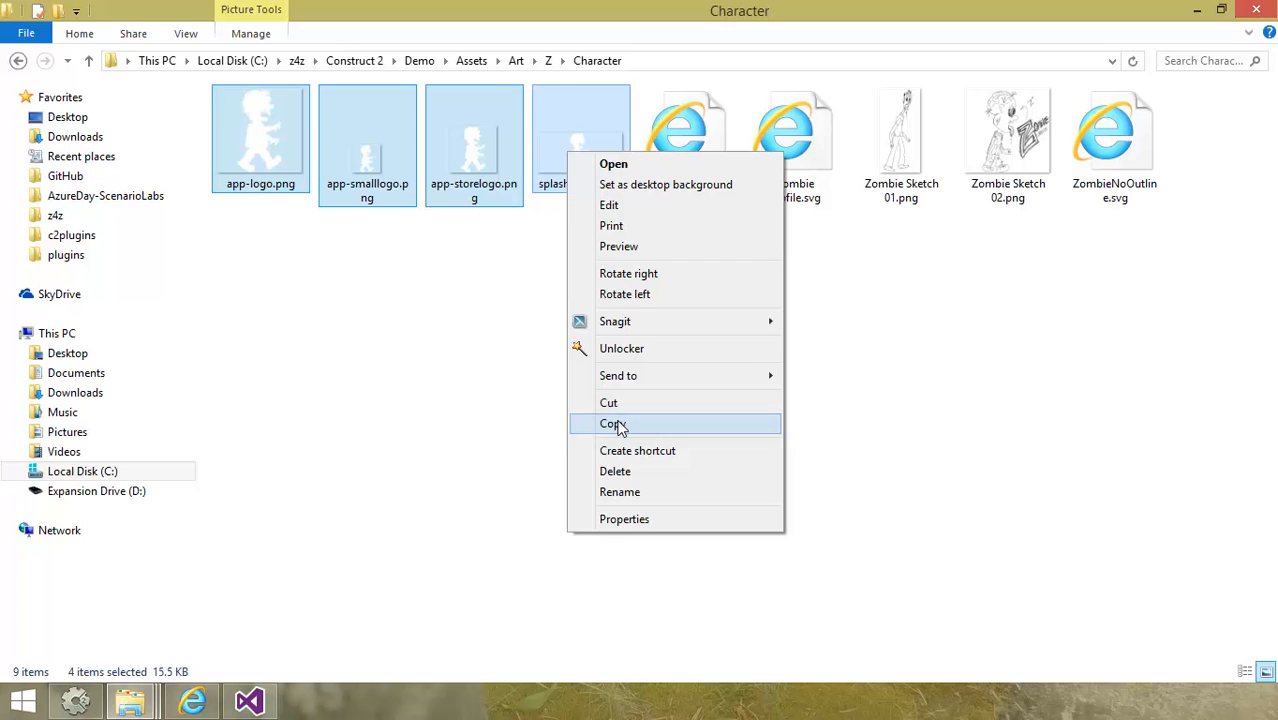
left_click(617, 424)
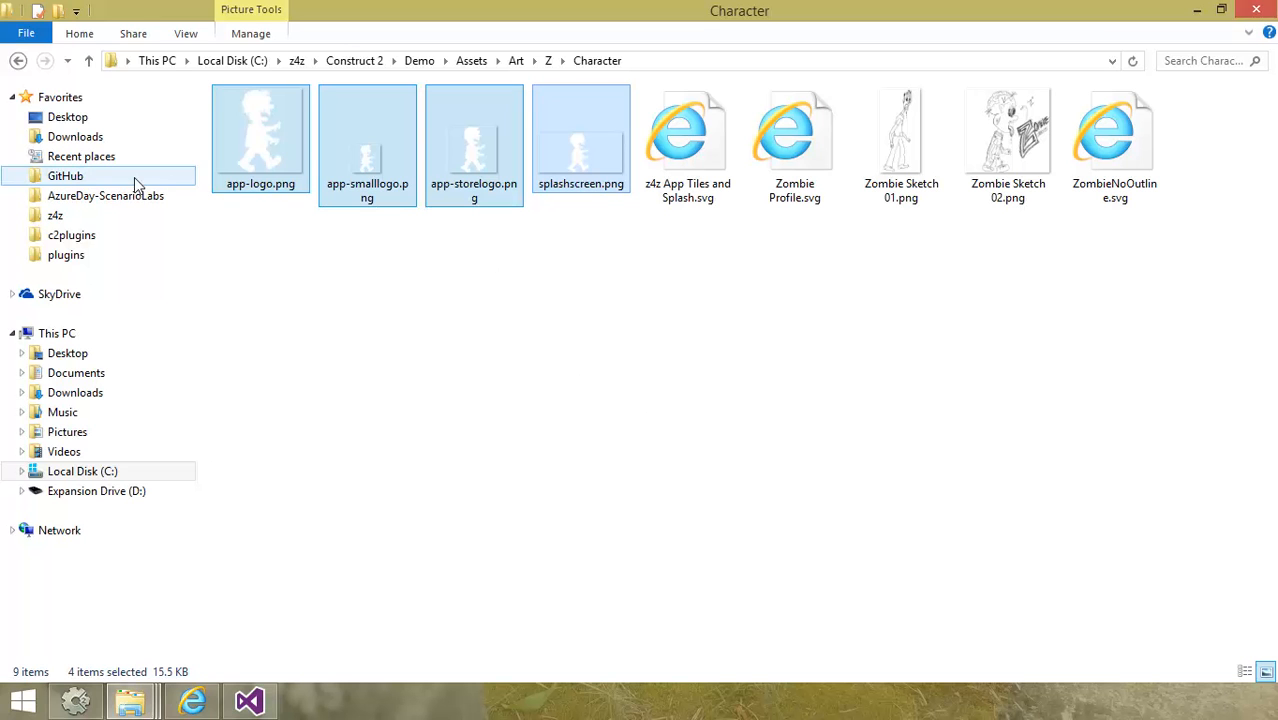
left_click(1195, 12)
- Paste the copied PNGs into the Zisforzombie project, replacing all four existing images
left_click(1145, 178)
right_click(1145, 183)
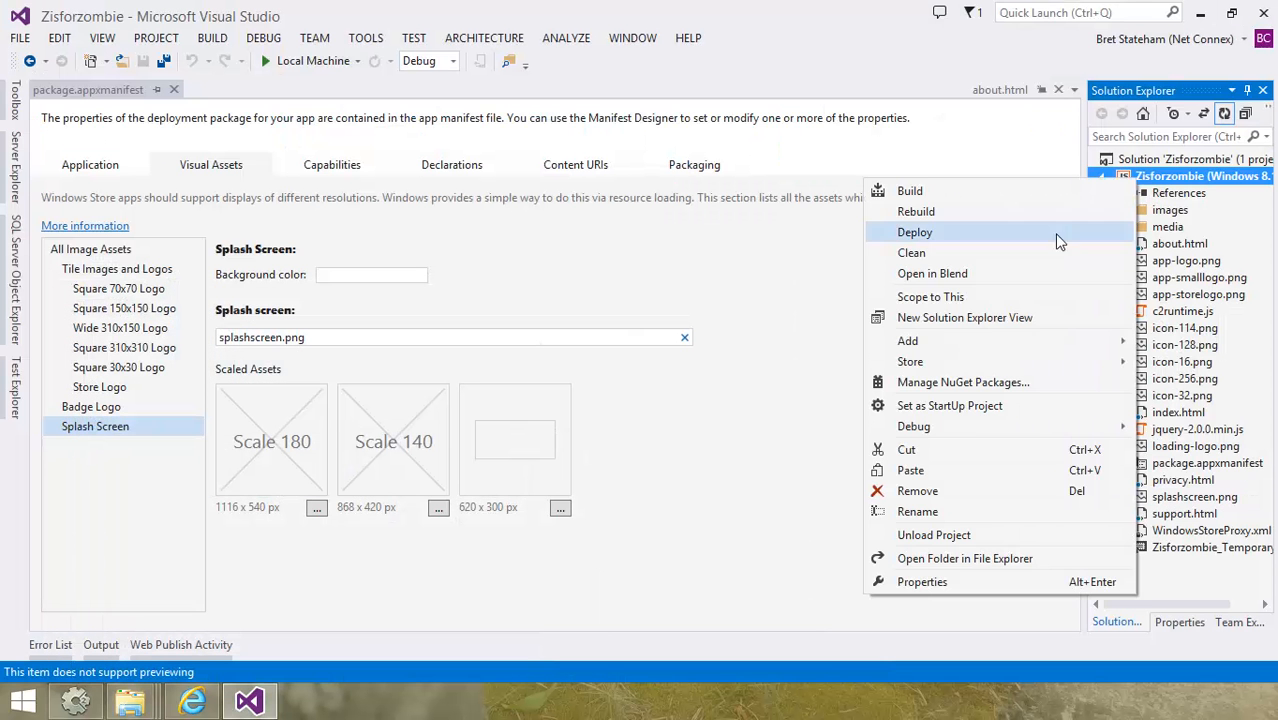
left_click(948, 467)
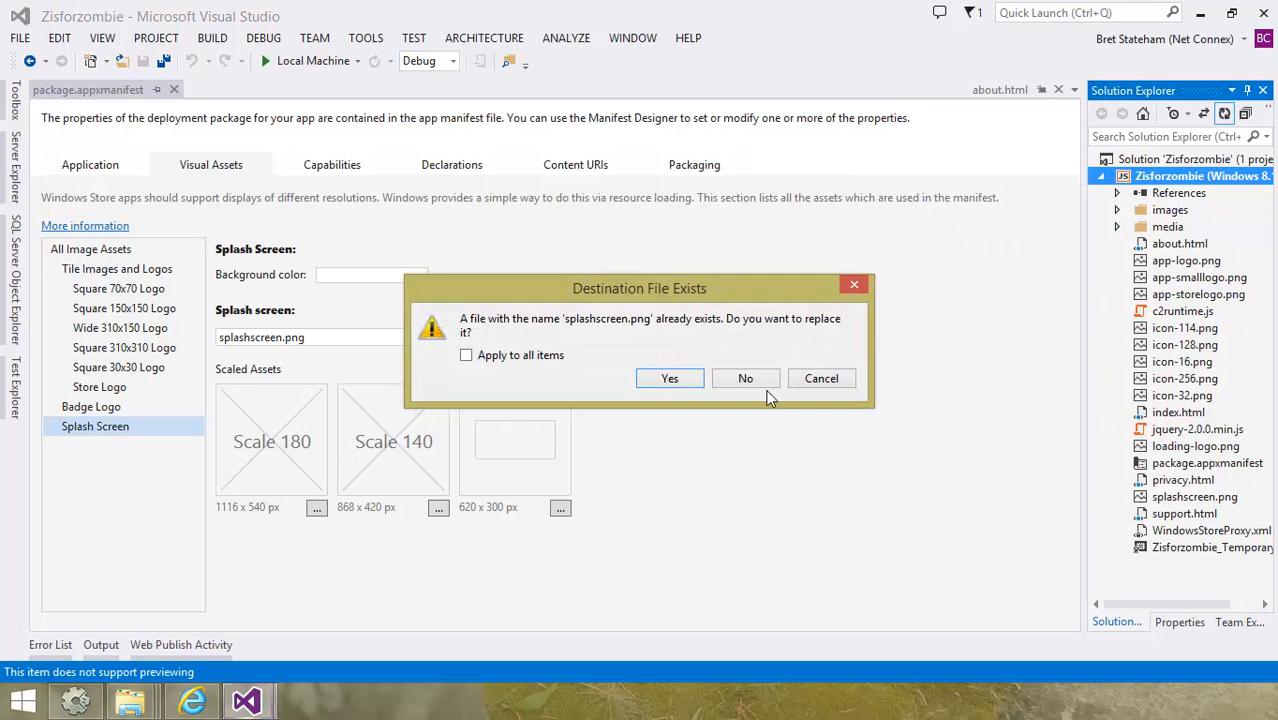
left_click(666, 379)
left_click(666, 379)
left_click(668, 379)
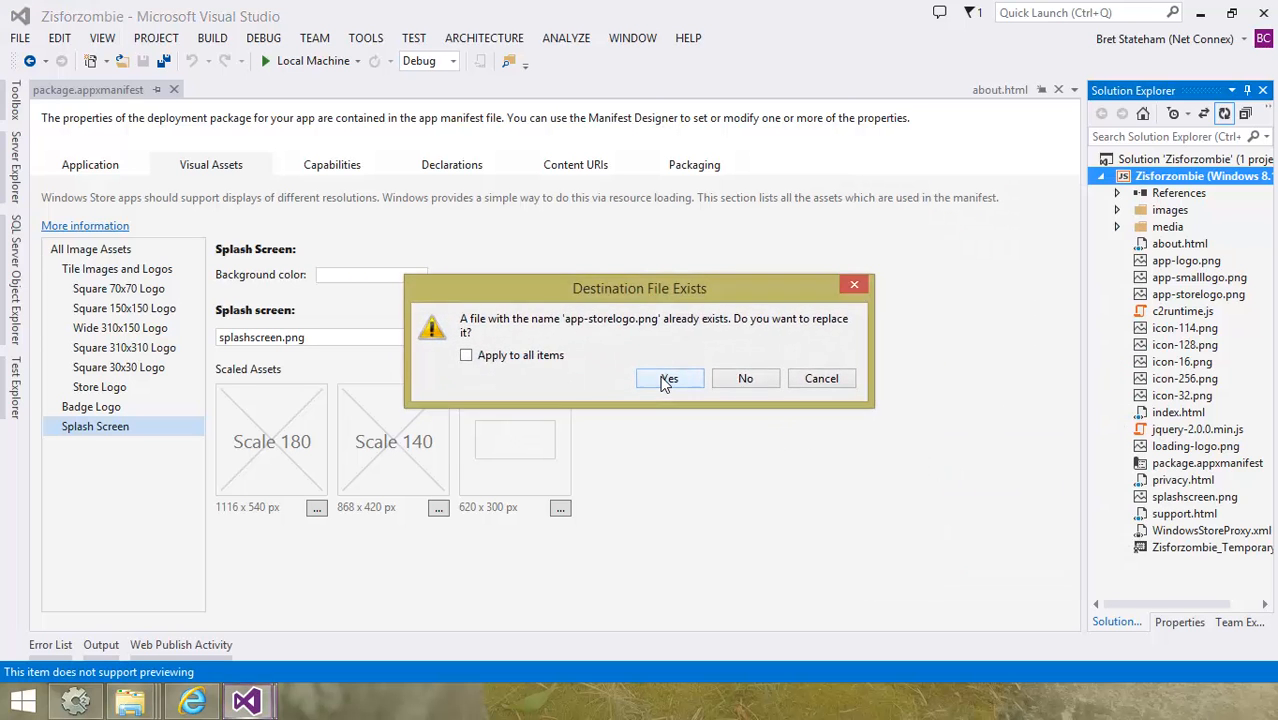
left_click(668, 379)
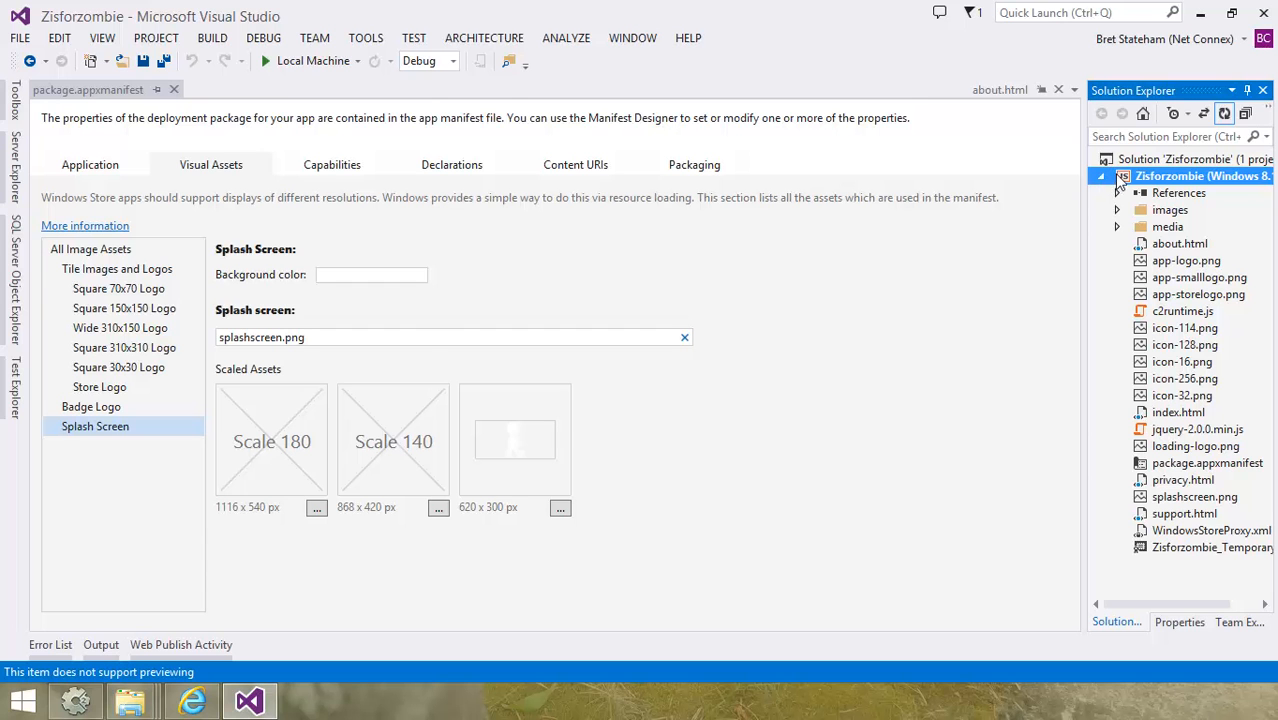
- Start Store screenshot capture from the PROJECT > Store menu
left_click(163, 44)
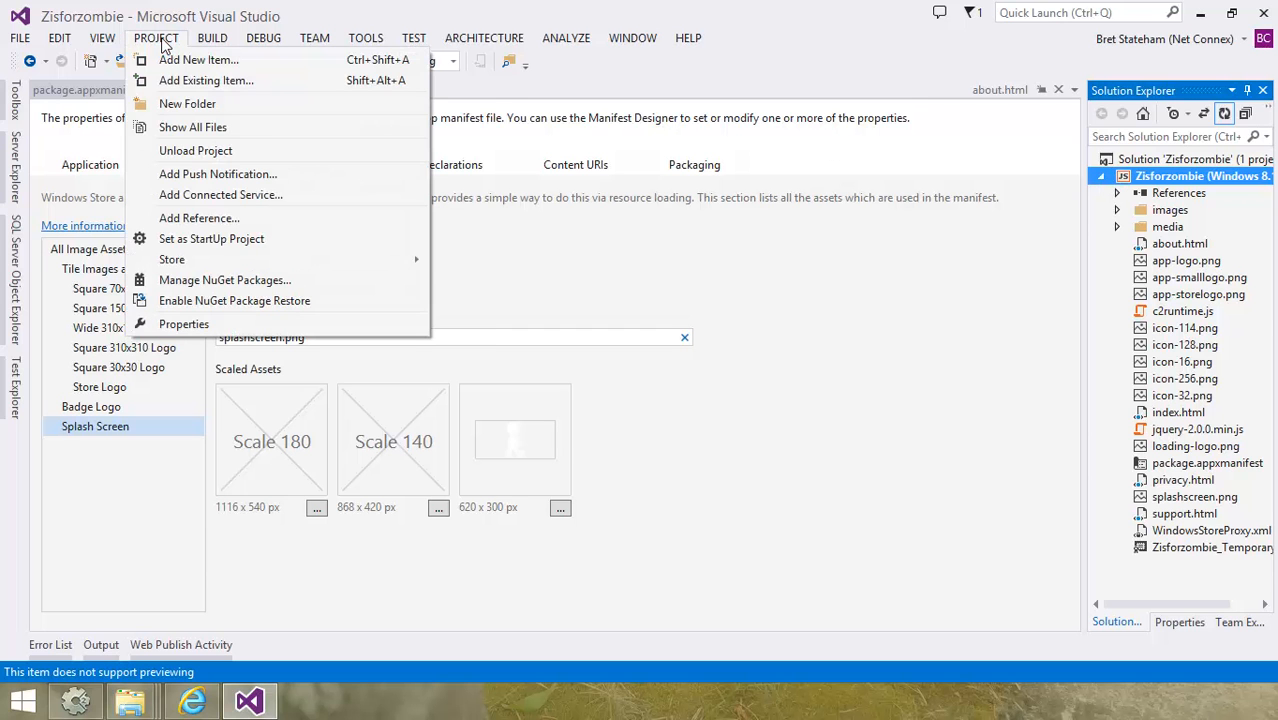
mouse_move(193, 262)
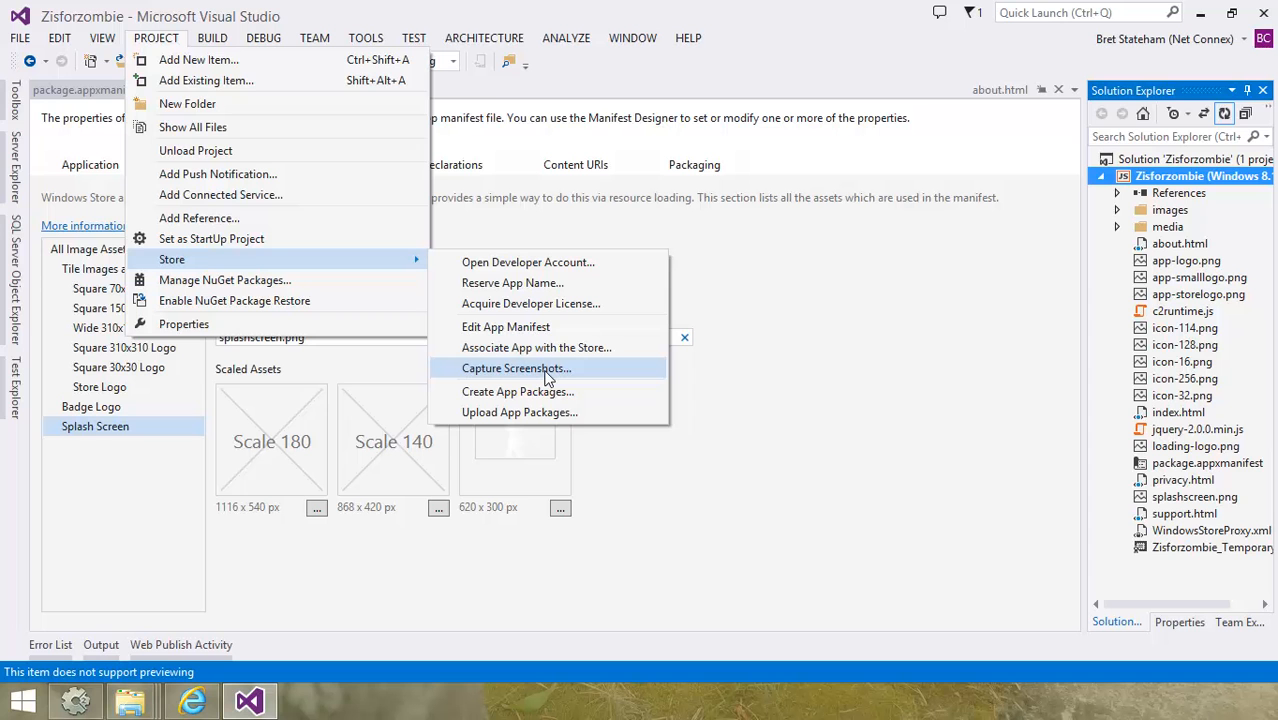
left_click(547, 377)
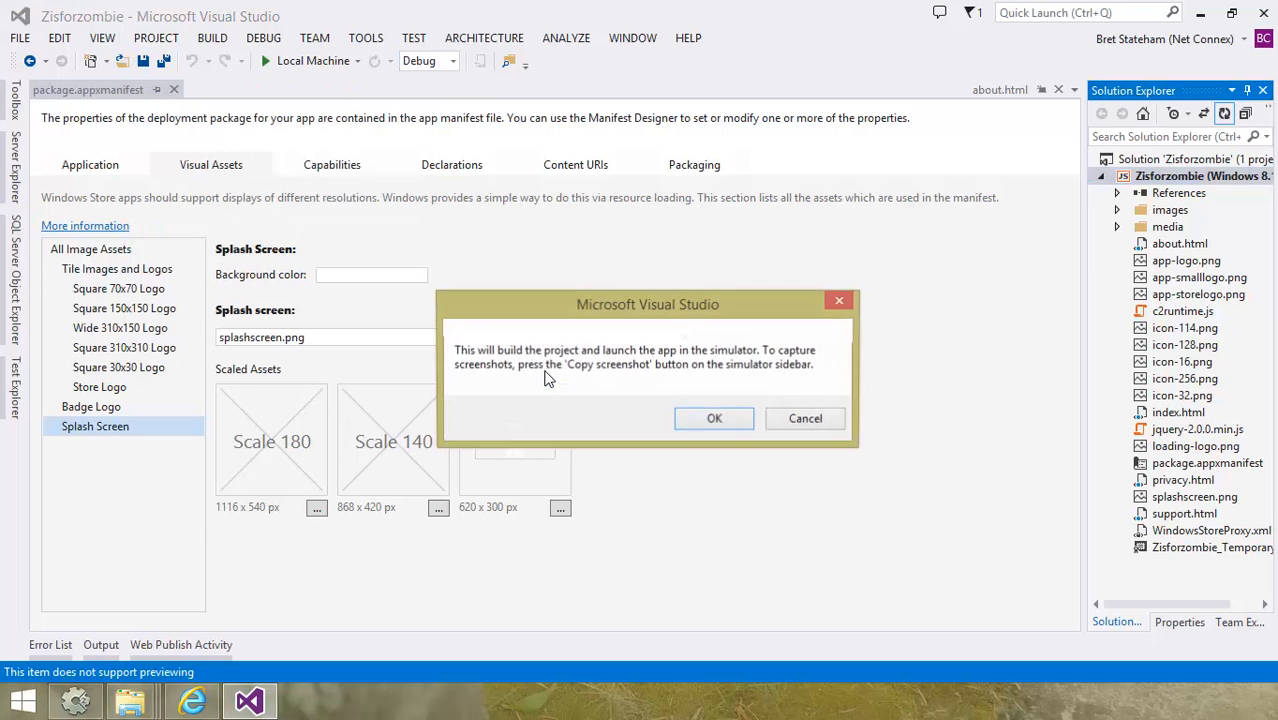
- Run the zombie game in the simulator, copy a screenshot, then close the game and simulator
left_click(714, 419)
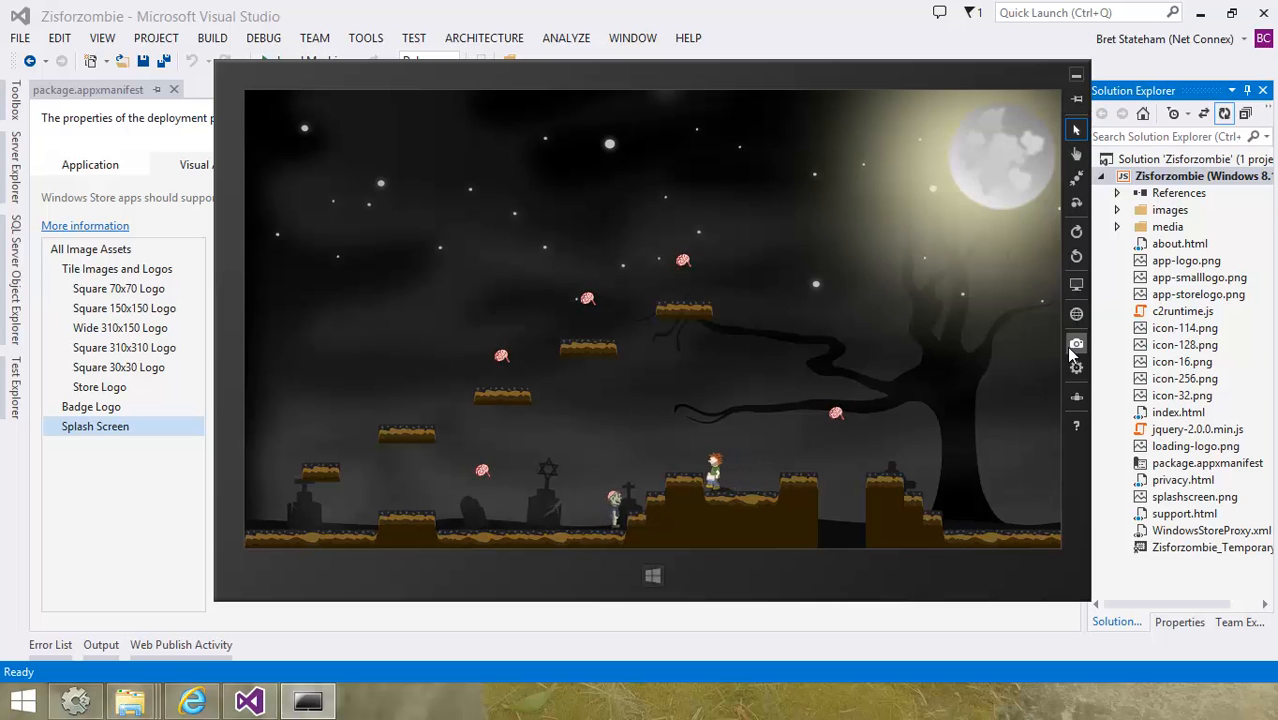
left_click(1076, 426)
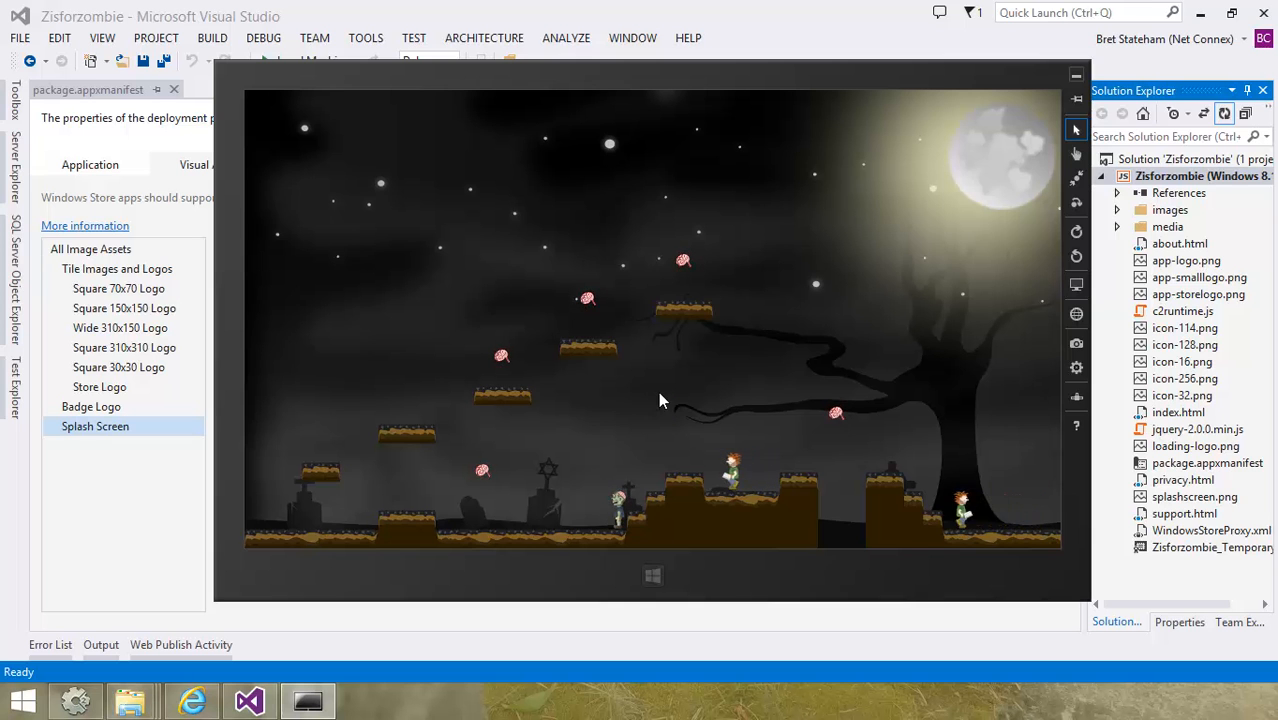
left_click_drag(698, 97, 656, 606)
right_click(308, 700)
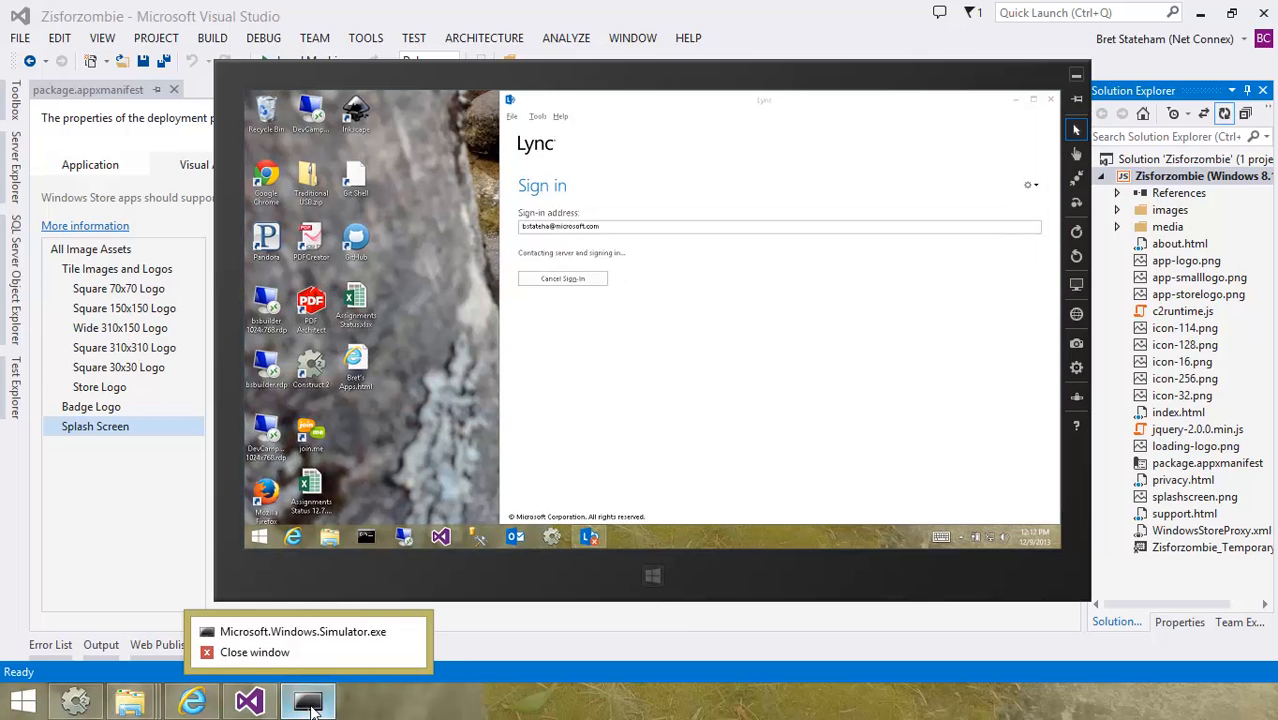
left_click(265, 653)
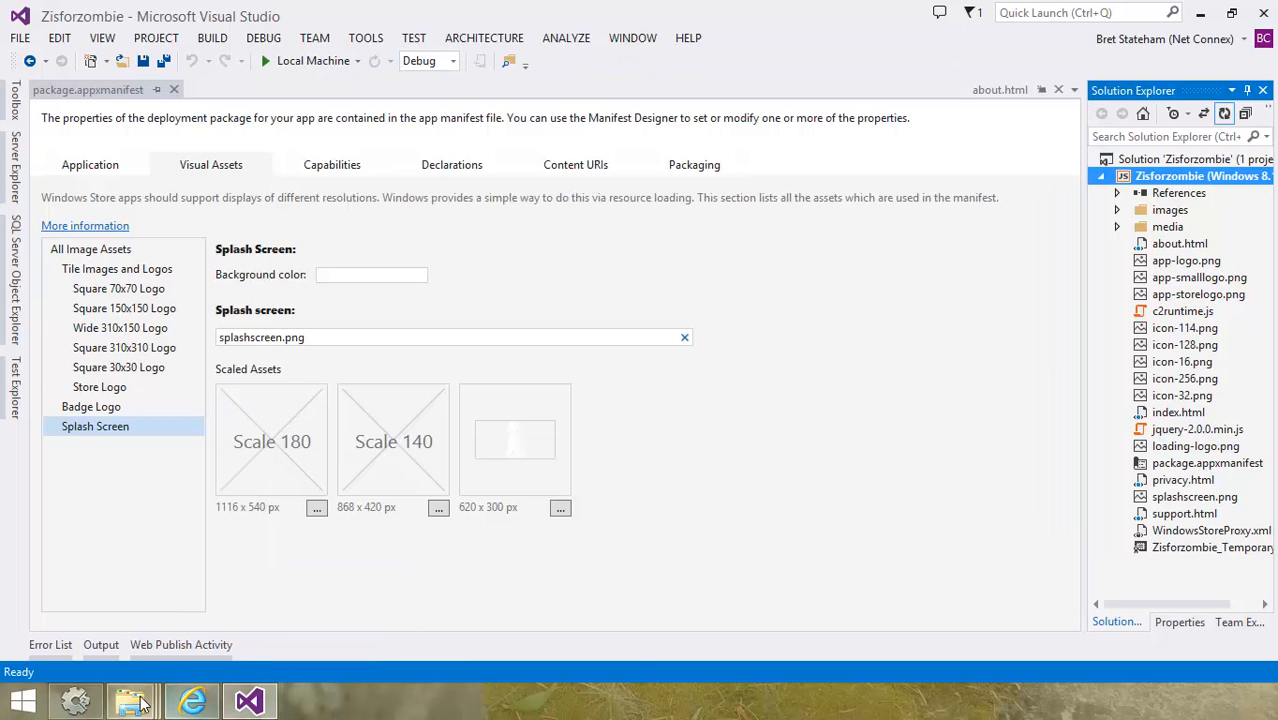
- Check the five screenshot PNGs in Pictures\Windows Simulator, then minimize the Explorer window
mouse_move(152, 692)
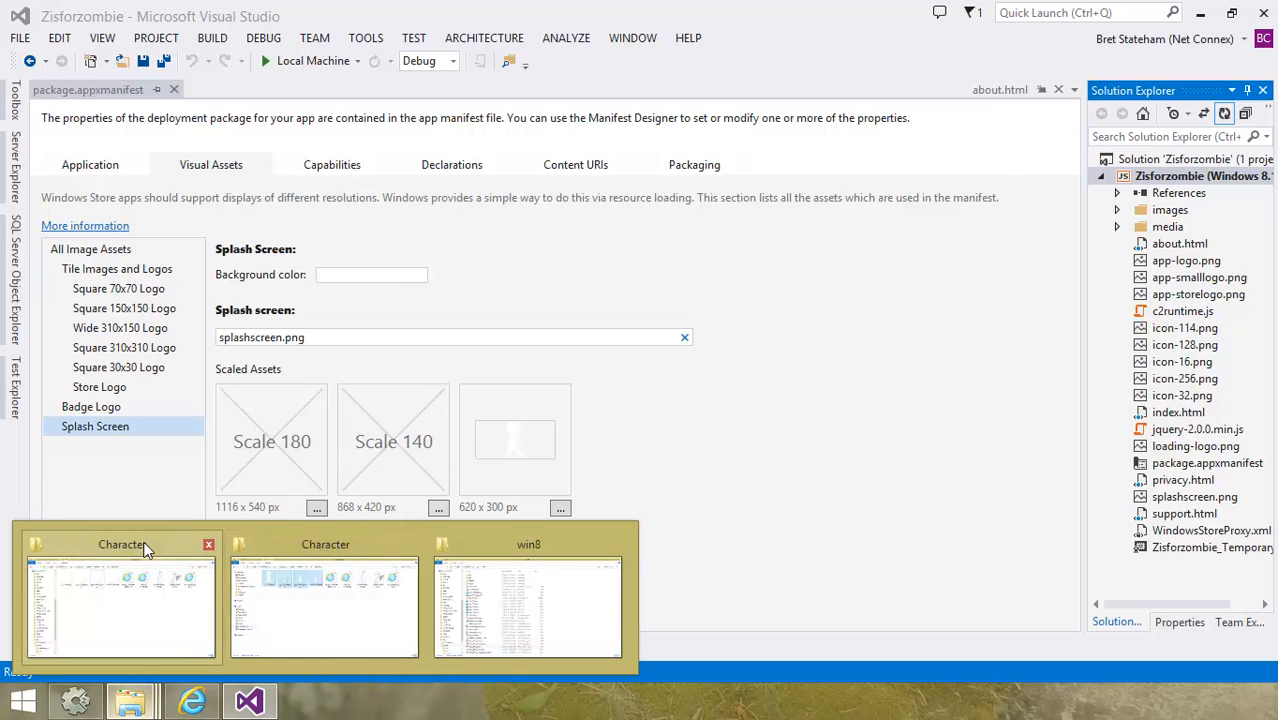
left_click(116, 548)
left_click_drag(185, 369, 181, 213)
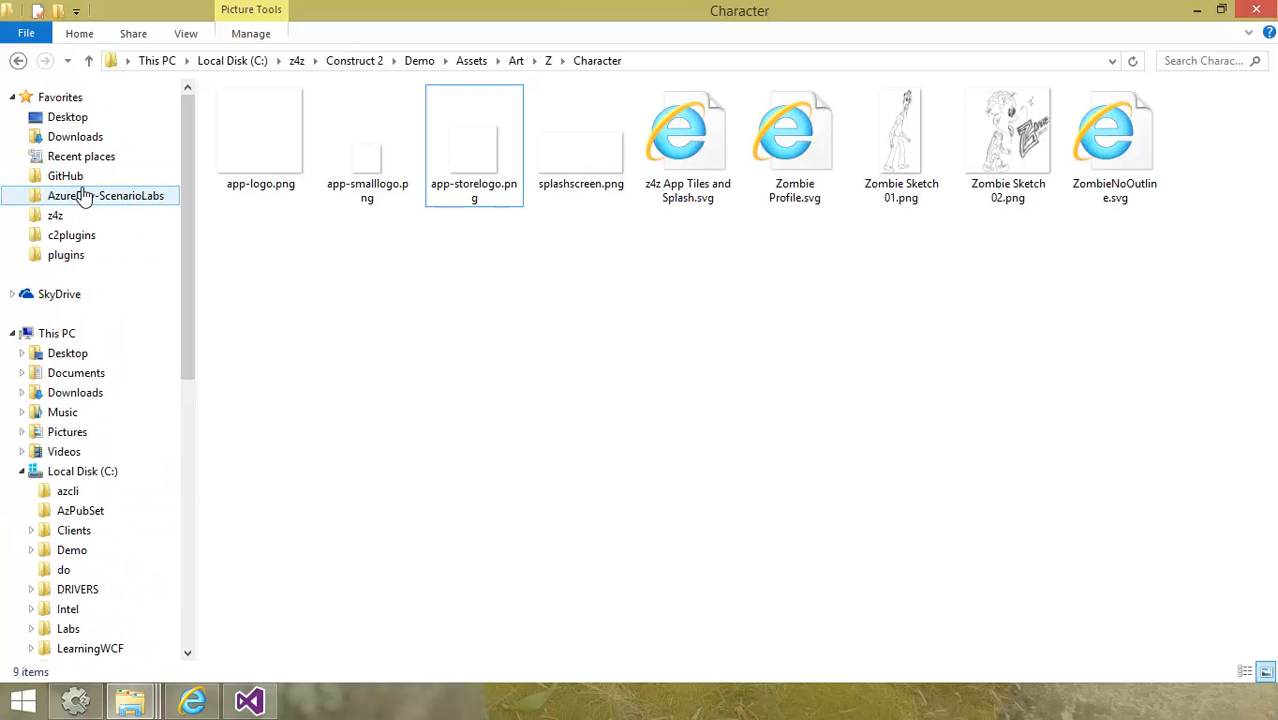
left_click(65, 432)
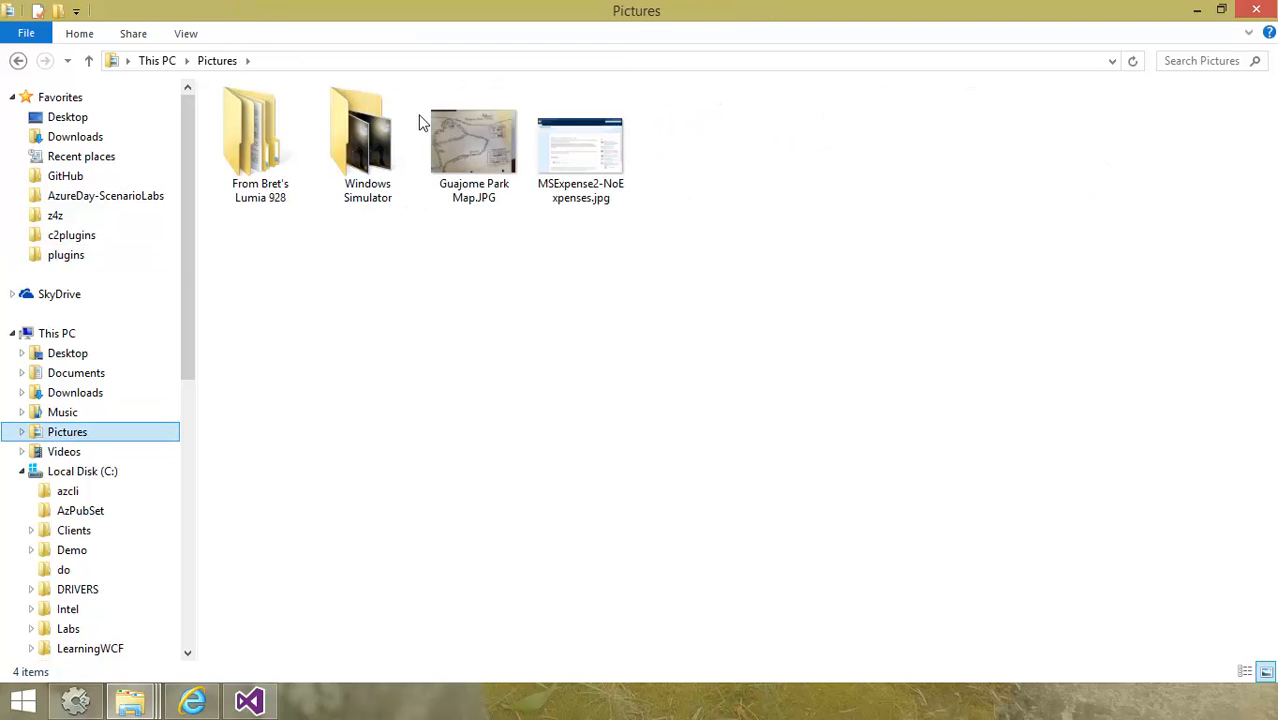
mouse_move(379, 138)
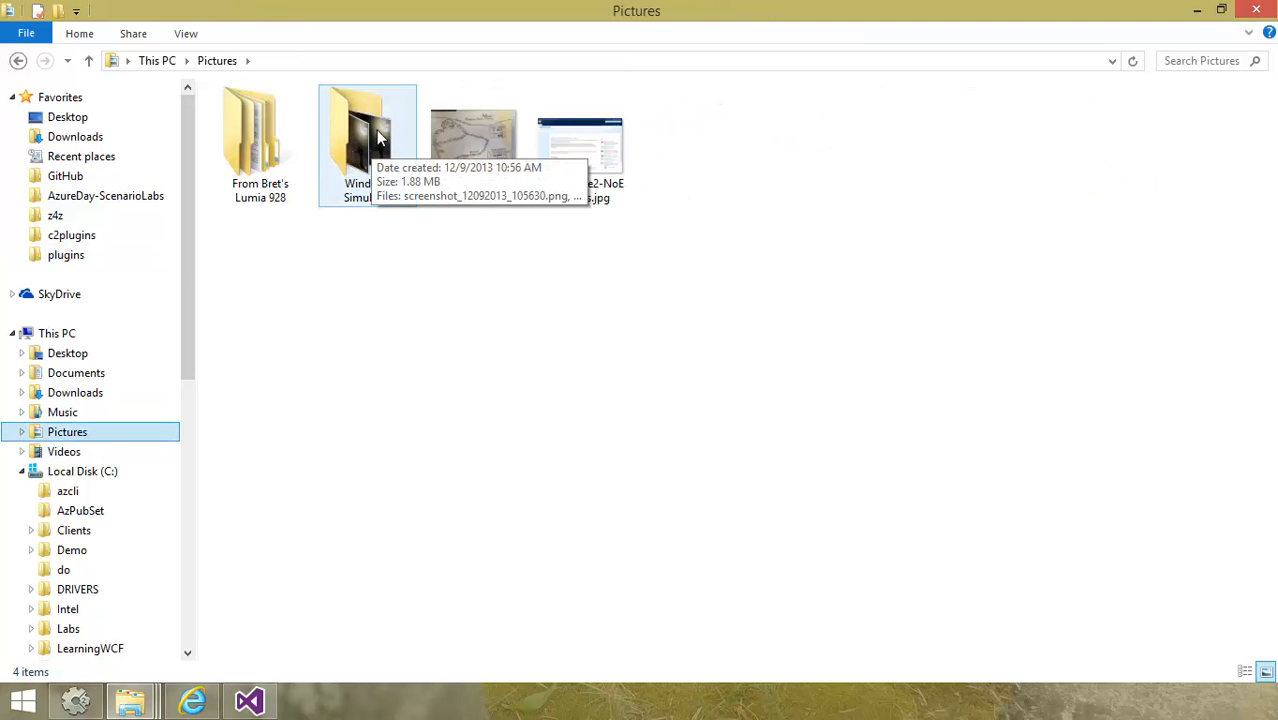
double_click(379, 138)
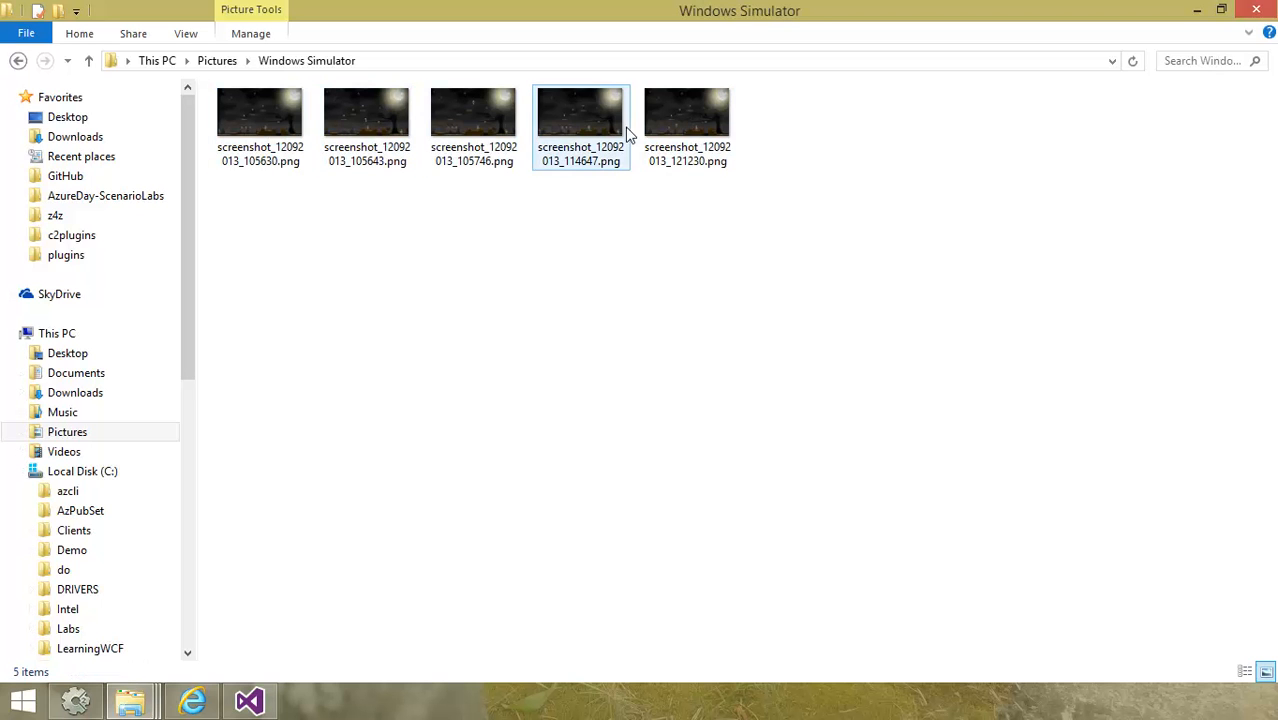
mouse_move(449, 108)
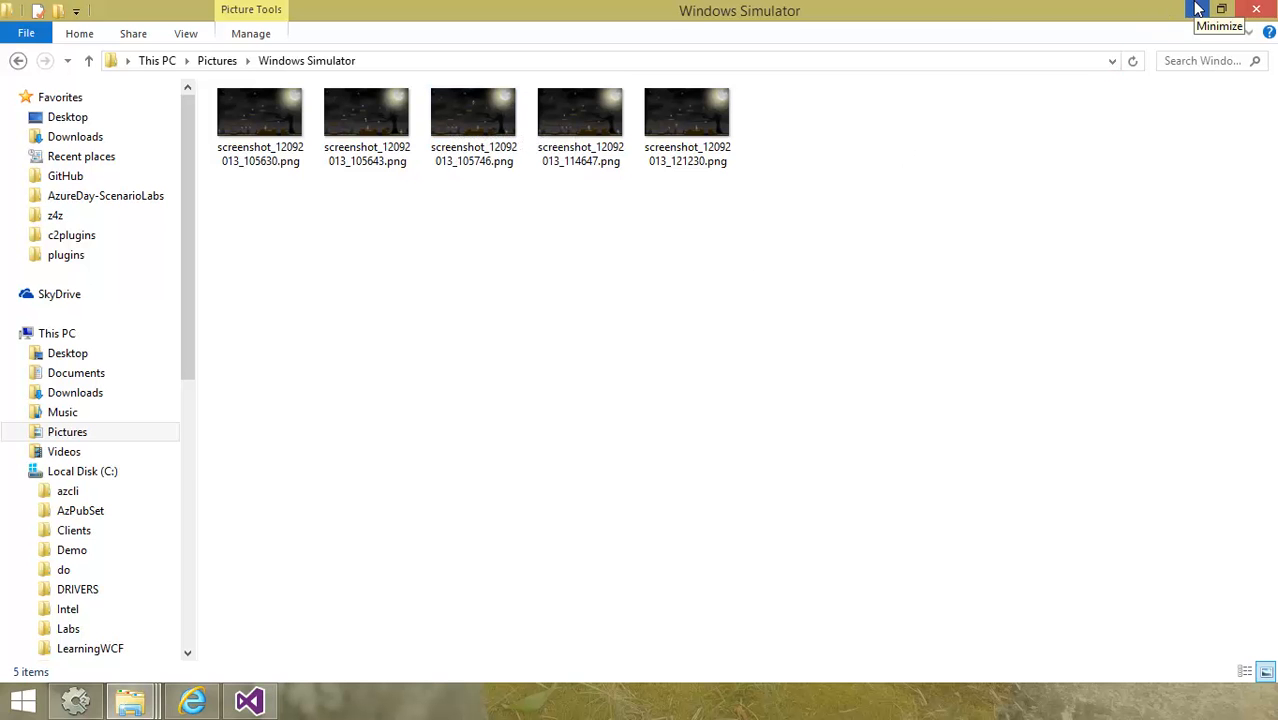
left_click(1198, 9)
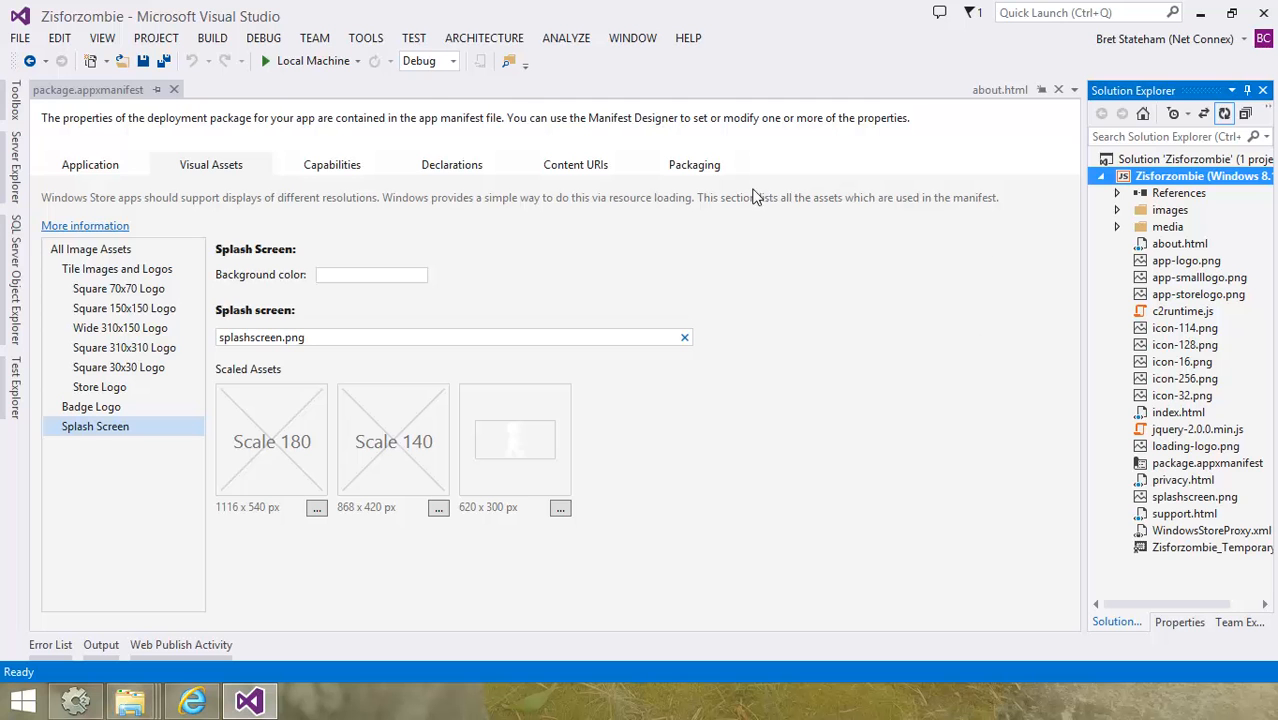
- Start Create App Packages with Store upload kept at Yes, continuing past the Store sign-in
left_click(172, 42)
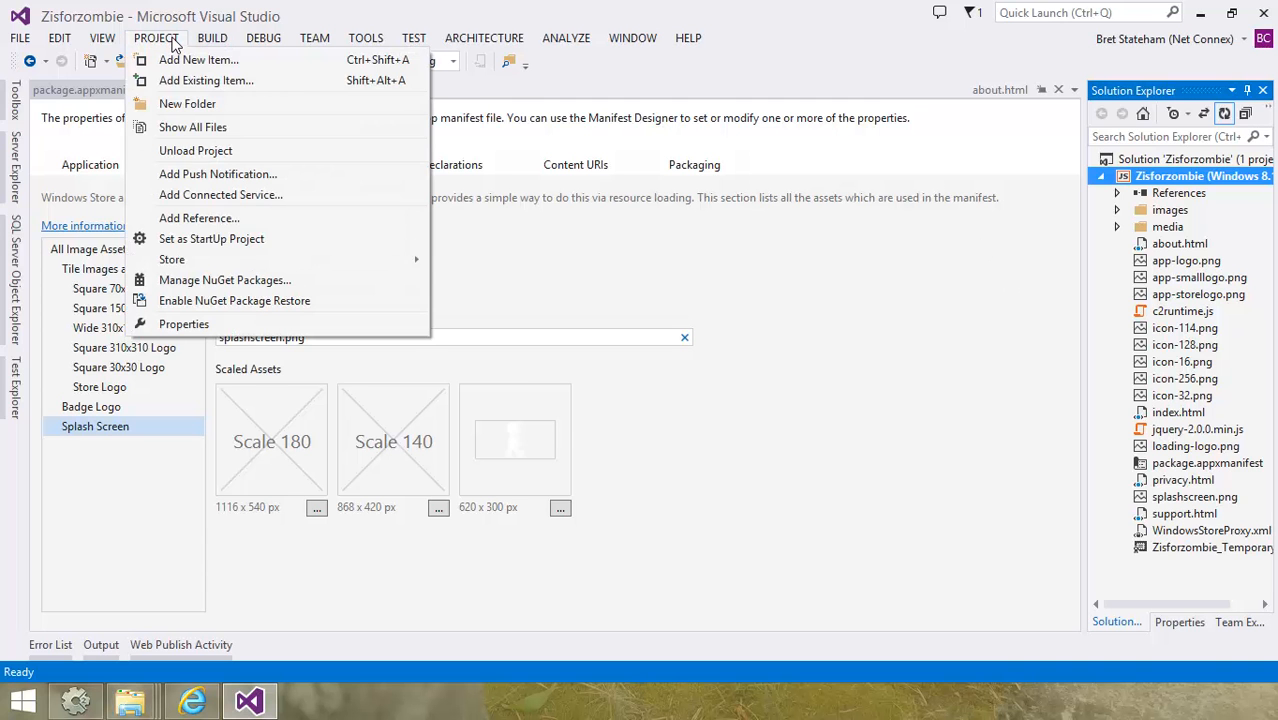
mouse_move(180, 260)
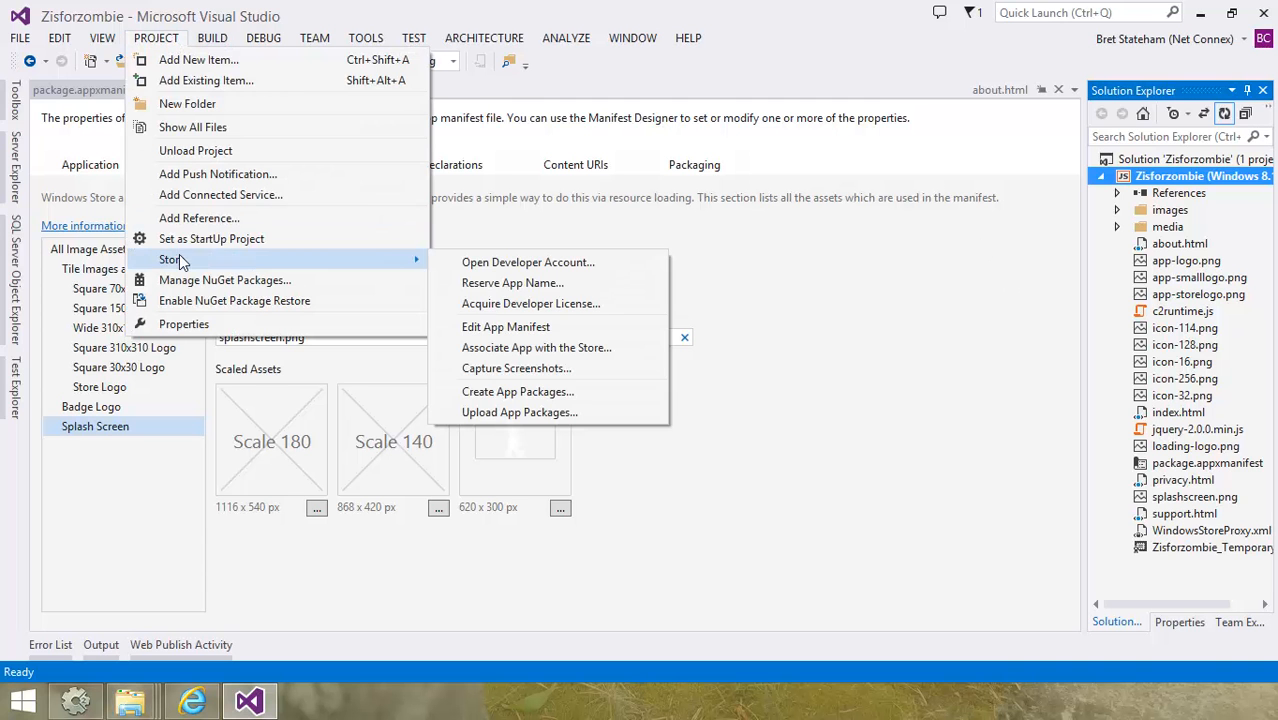
left_click(563, 392)
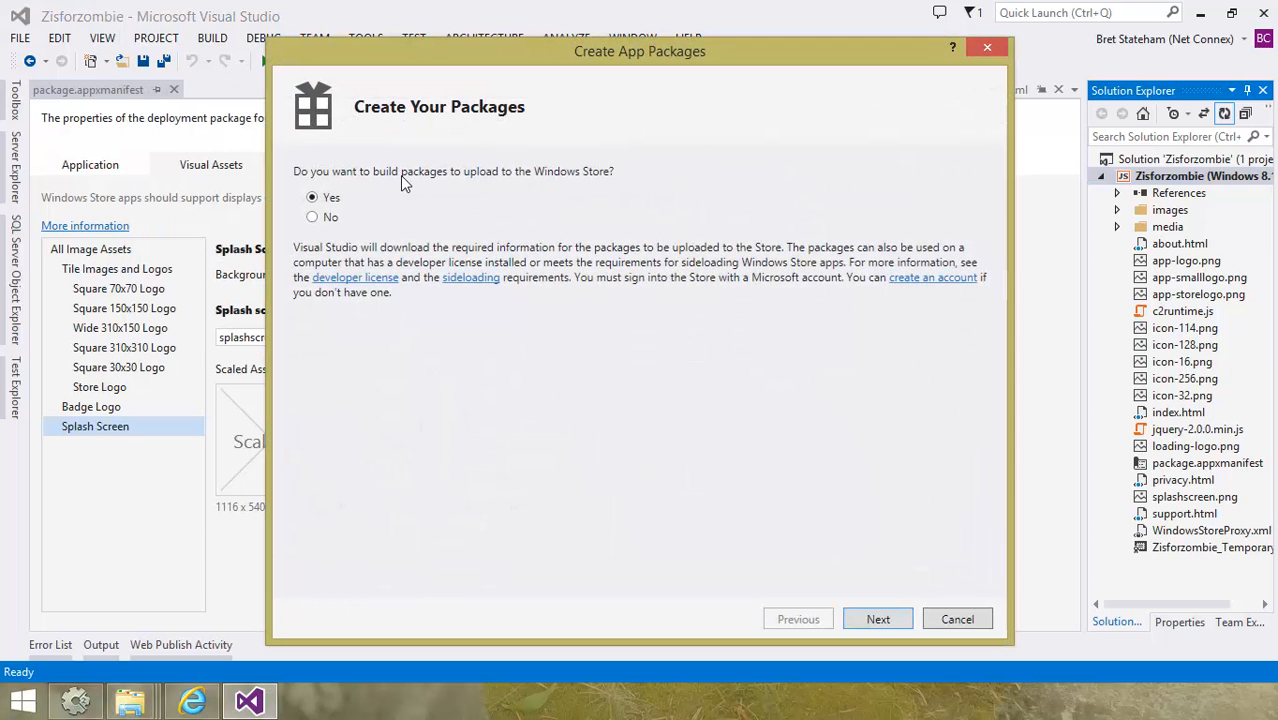
left_click(314, 218)
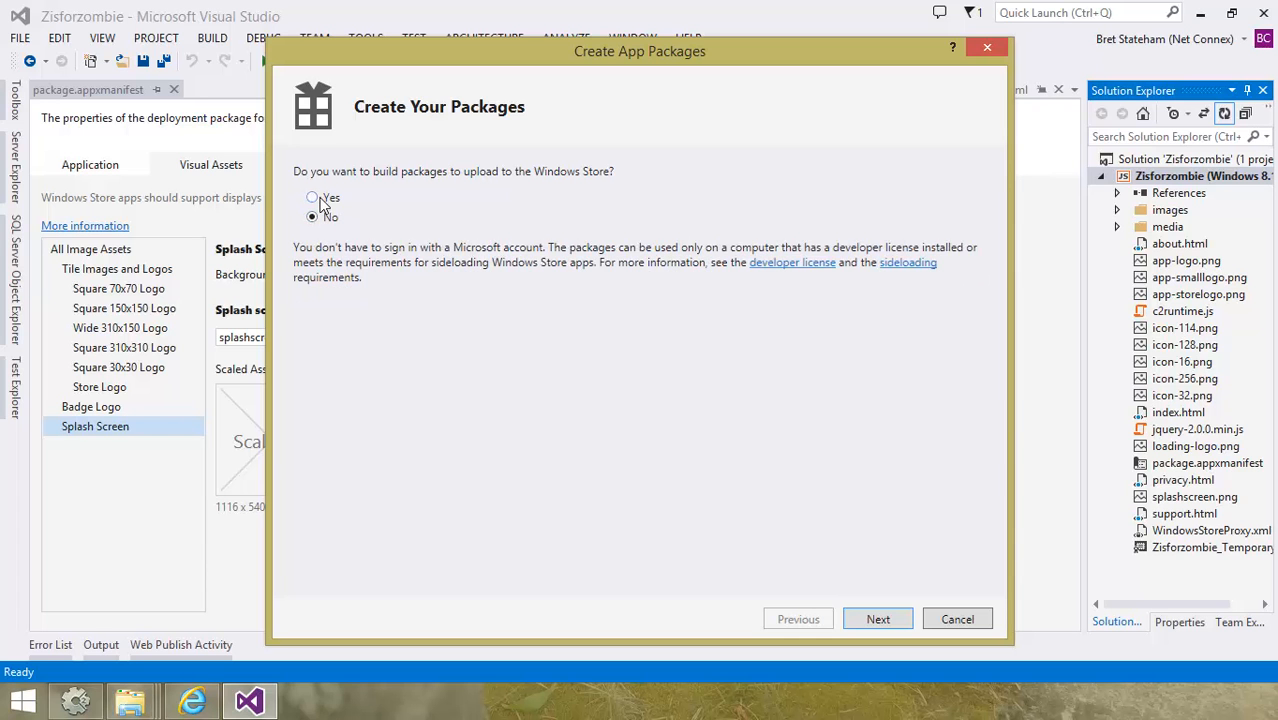
left_click(318, 199)
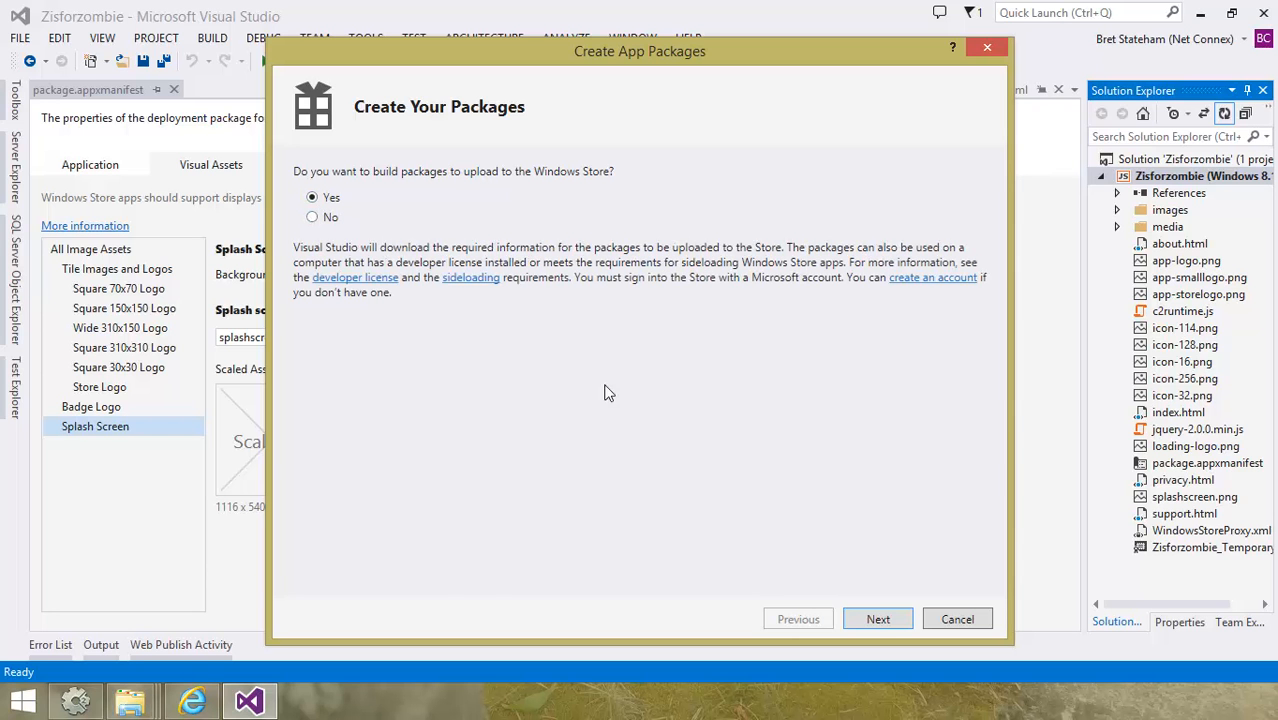
left_click(876, 621)
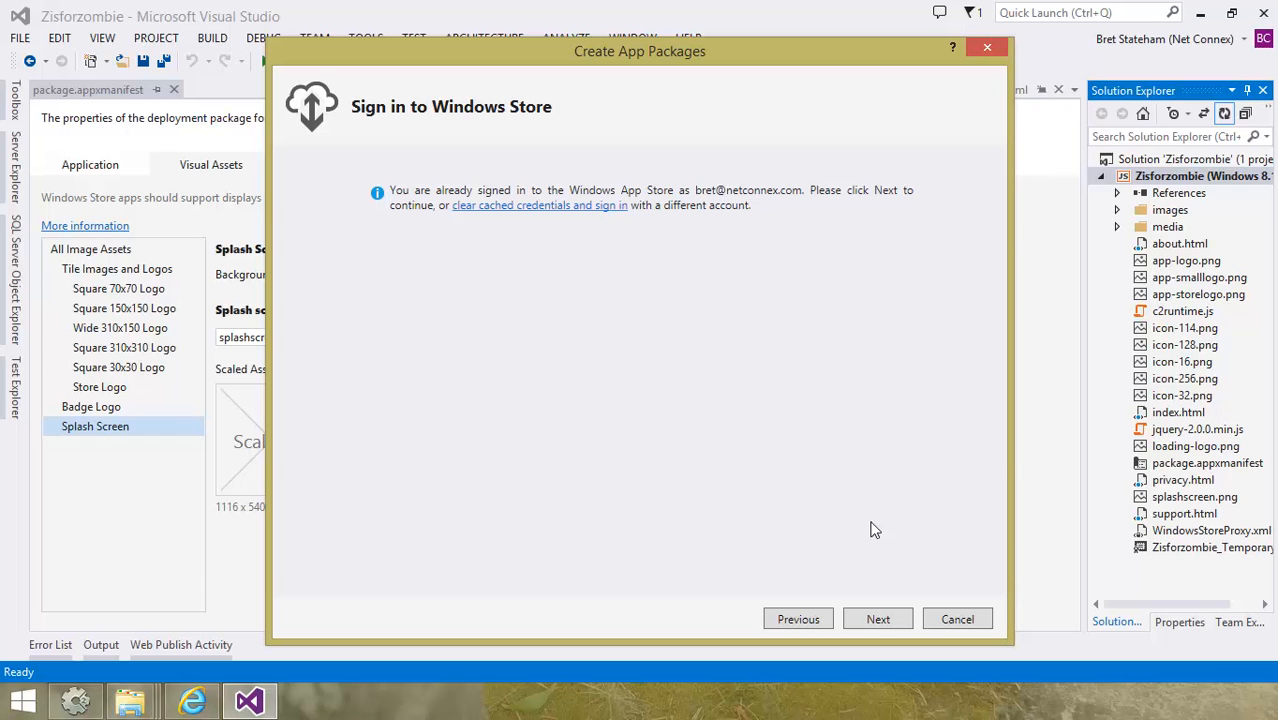
left_click(866, 620)
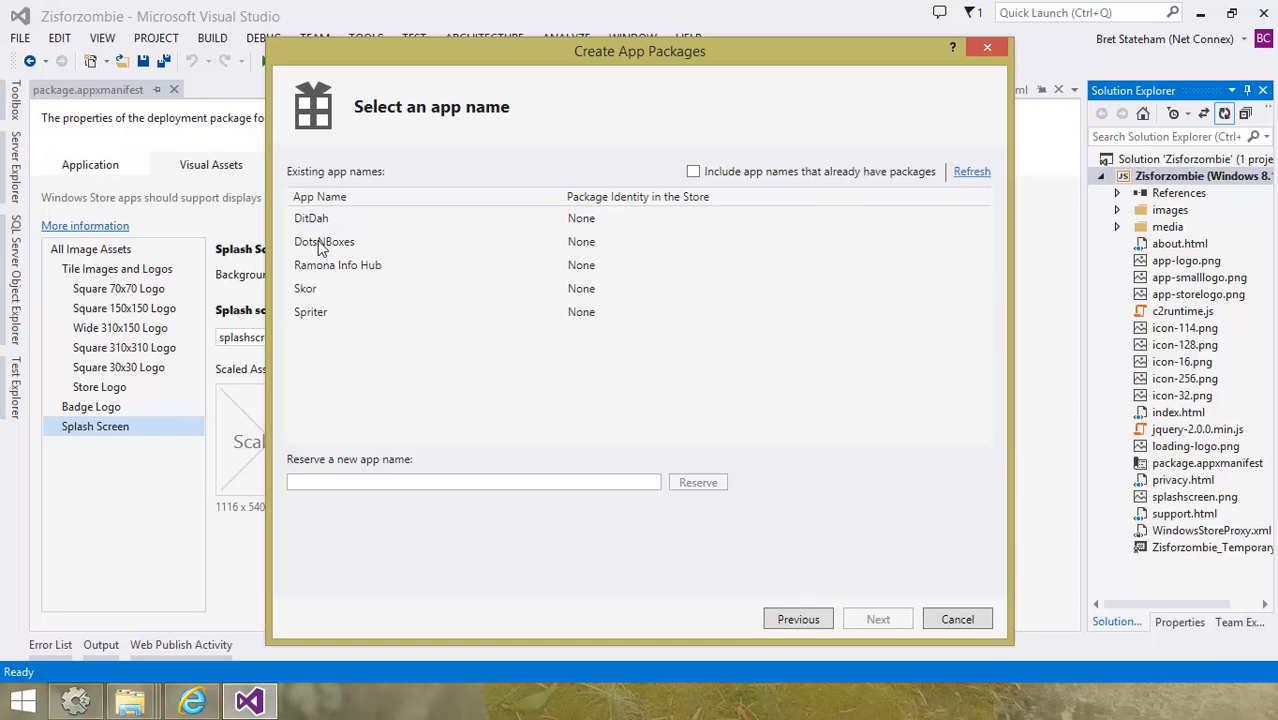
- Enter bssz4z as a new app name and reserve it
left_click(326, 486)
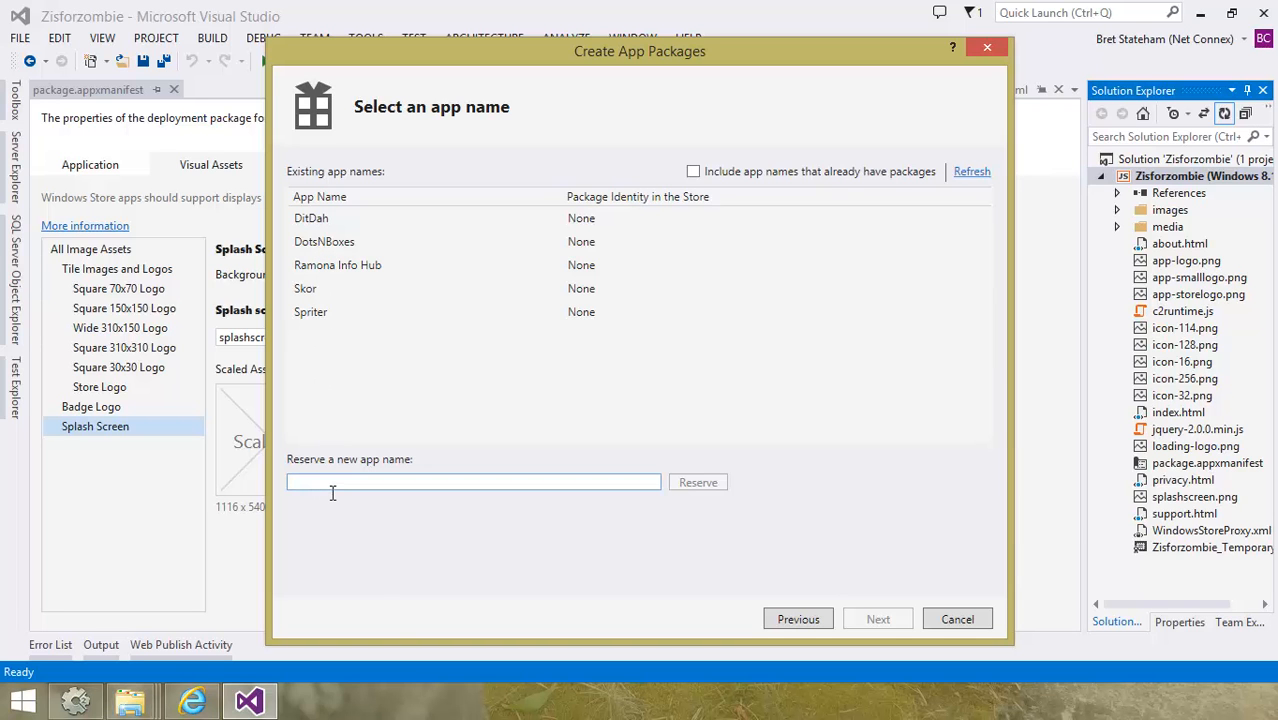
type("bssz4z")
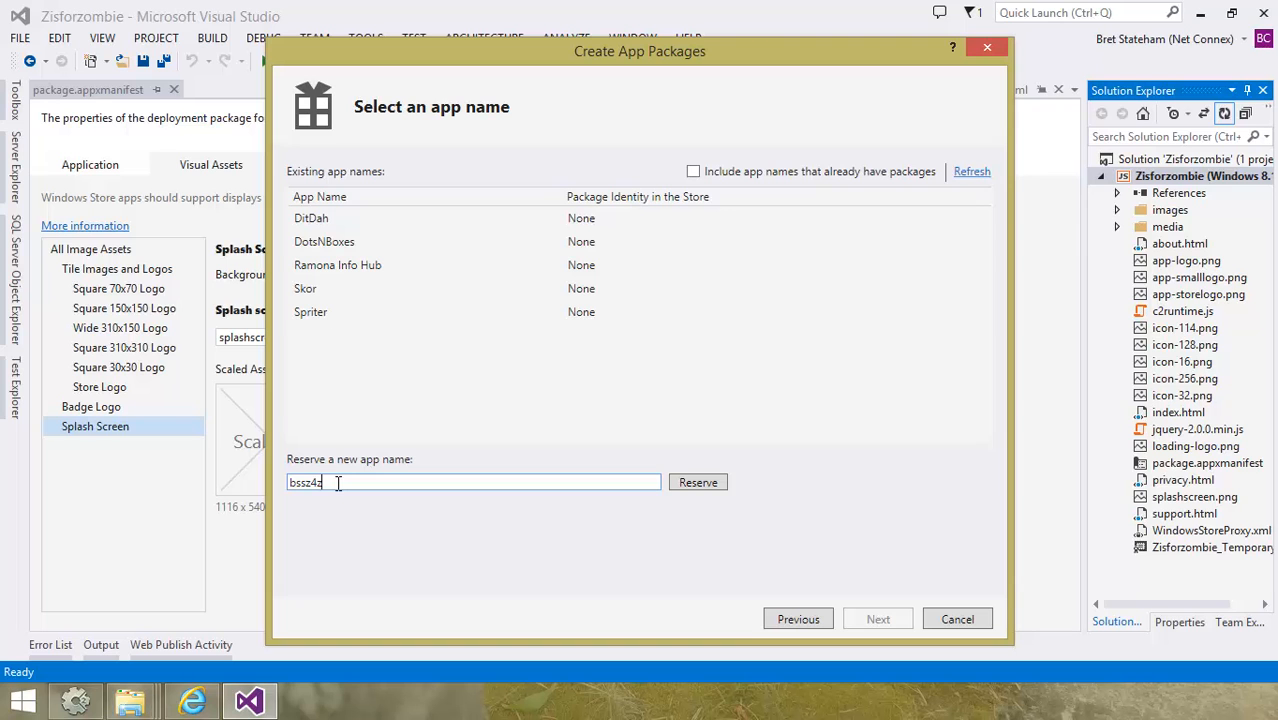
left_click_drag(359, 482, 285, 483)
left_click(425, 491)
left_click(712, 485)
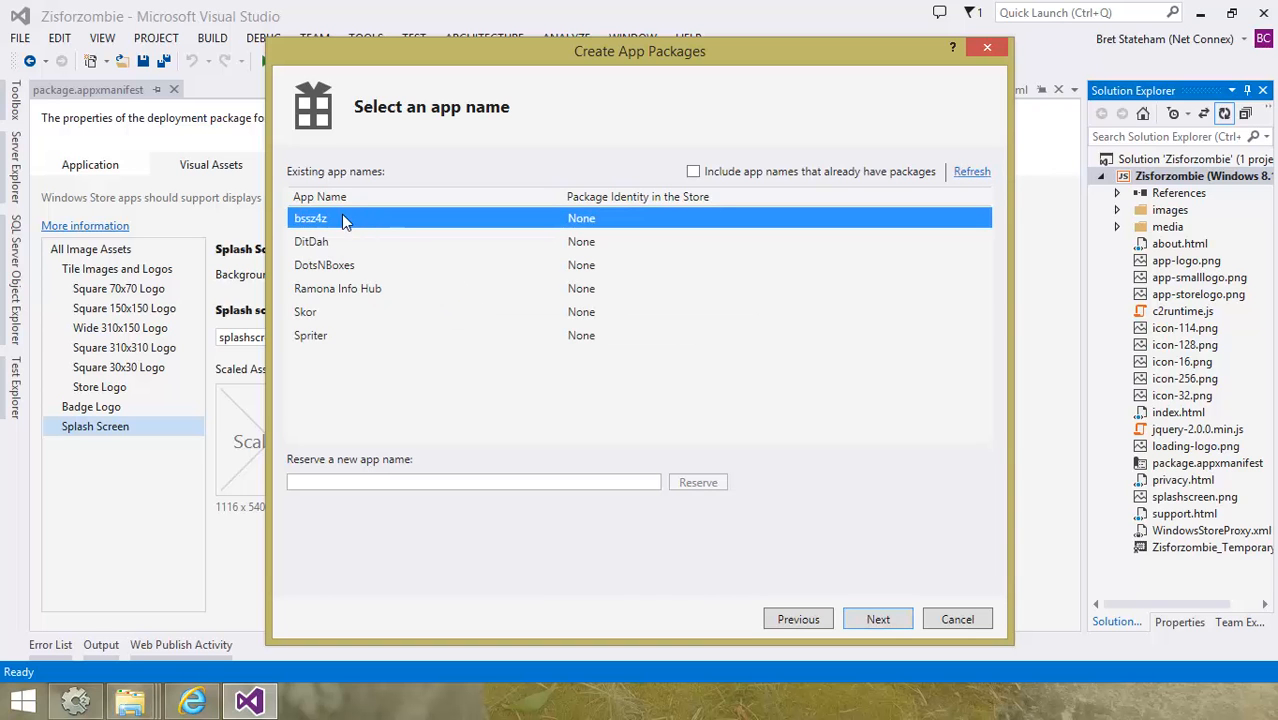
- Build the Neutral Release (Any CPU) Zisforzombie 1.1.0.0 package and close the wizard
left_click(882, 623)
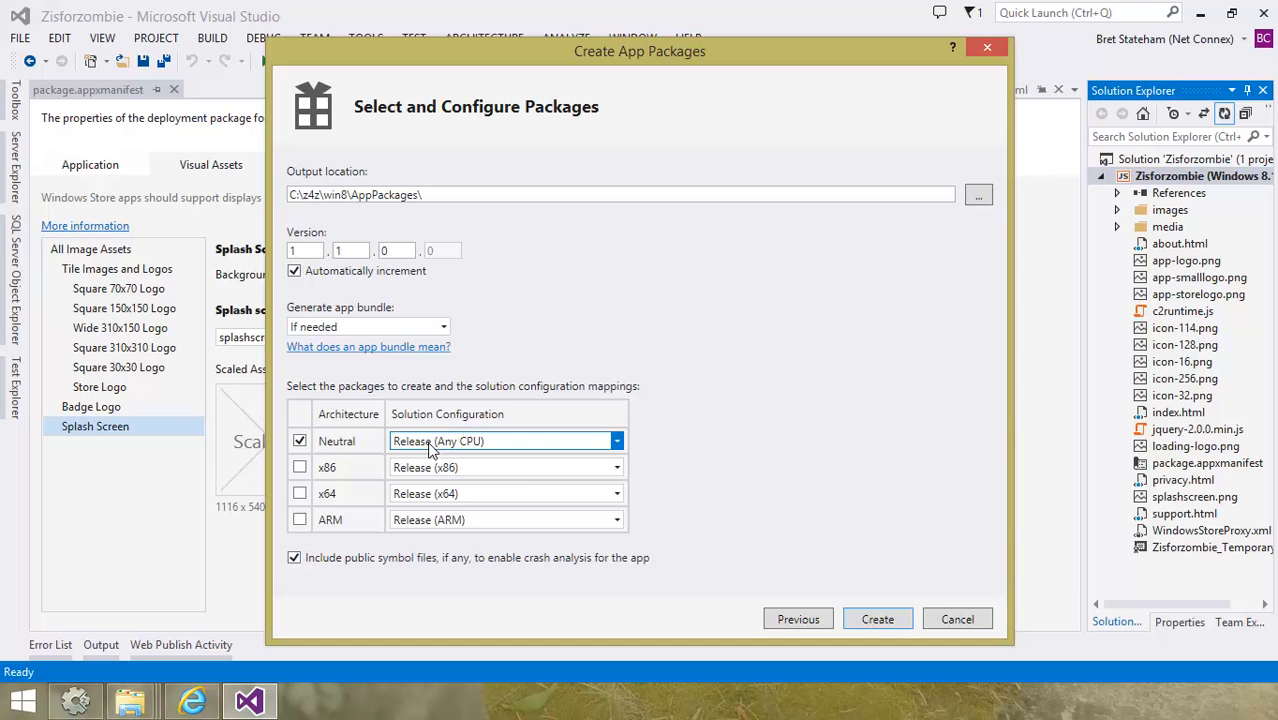
left_click(877, 619)
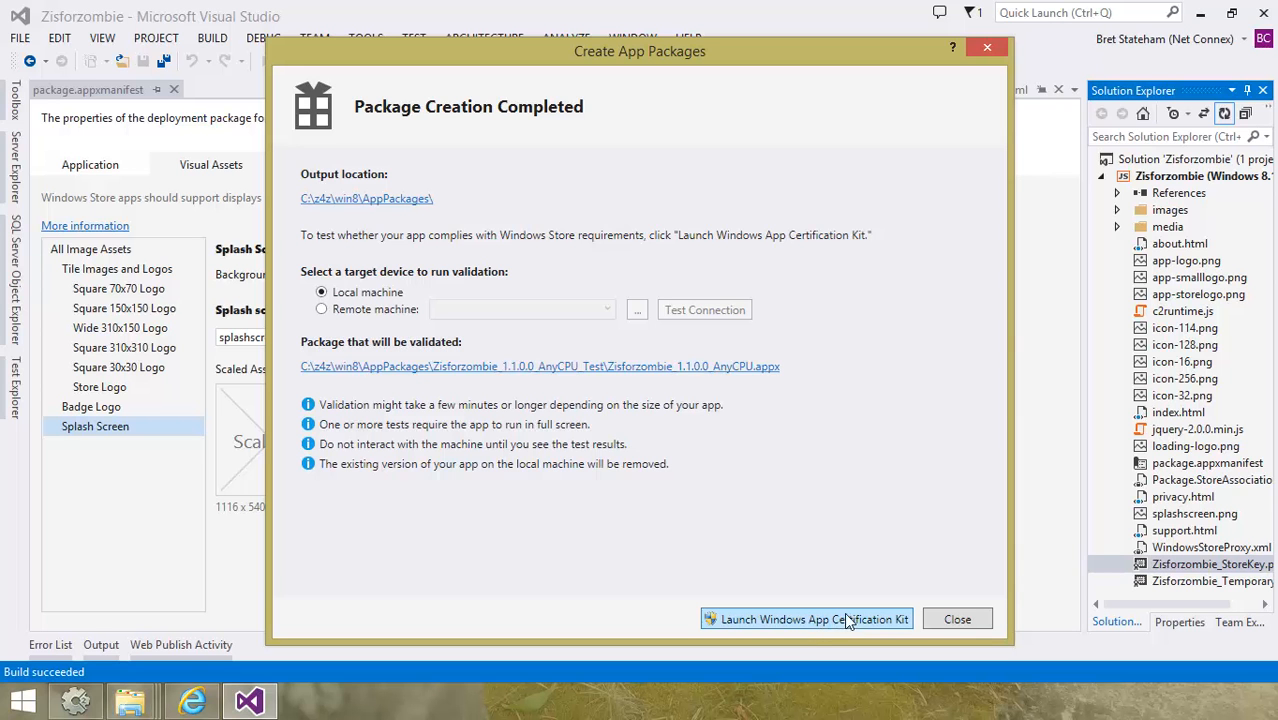
left_click(933, 613)
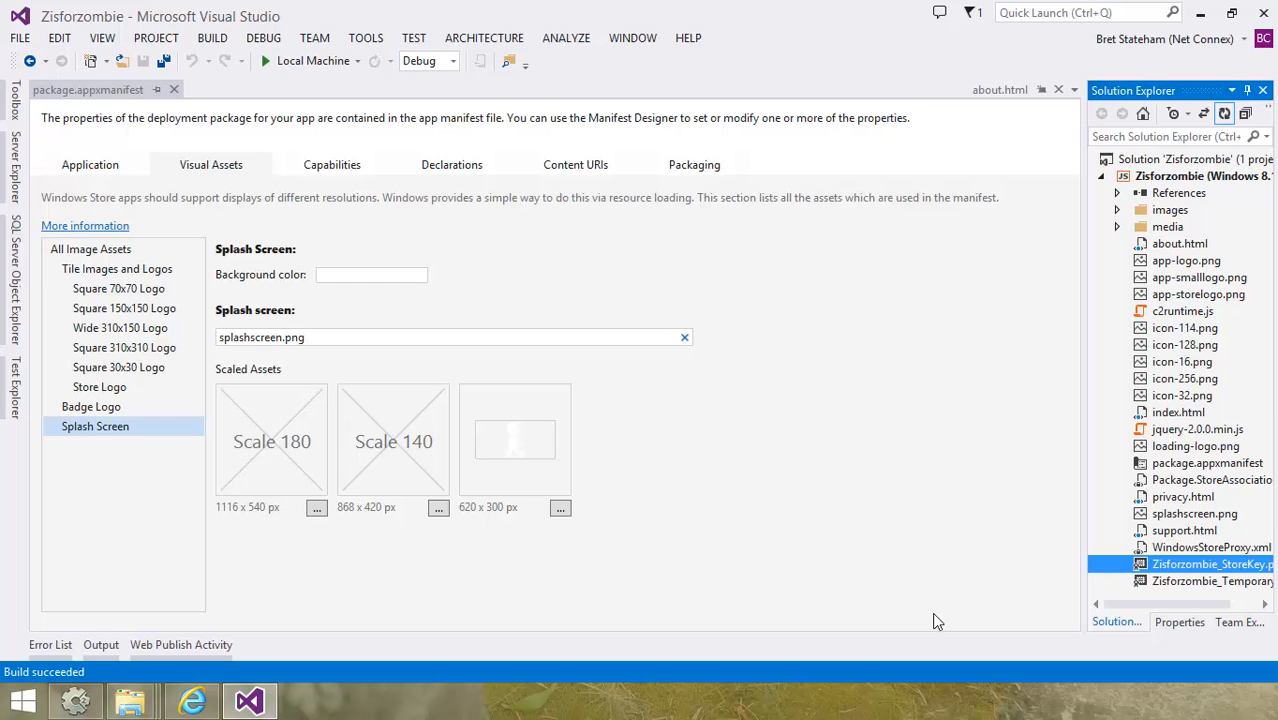
left_click(157, 38)
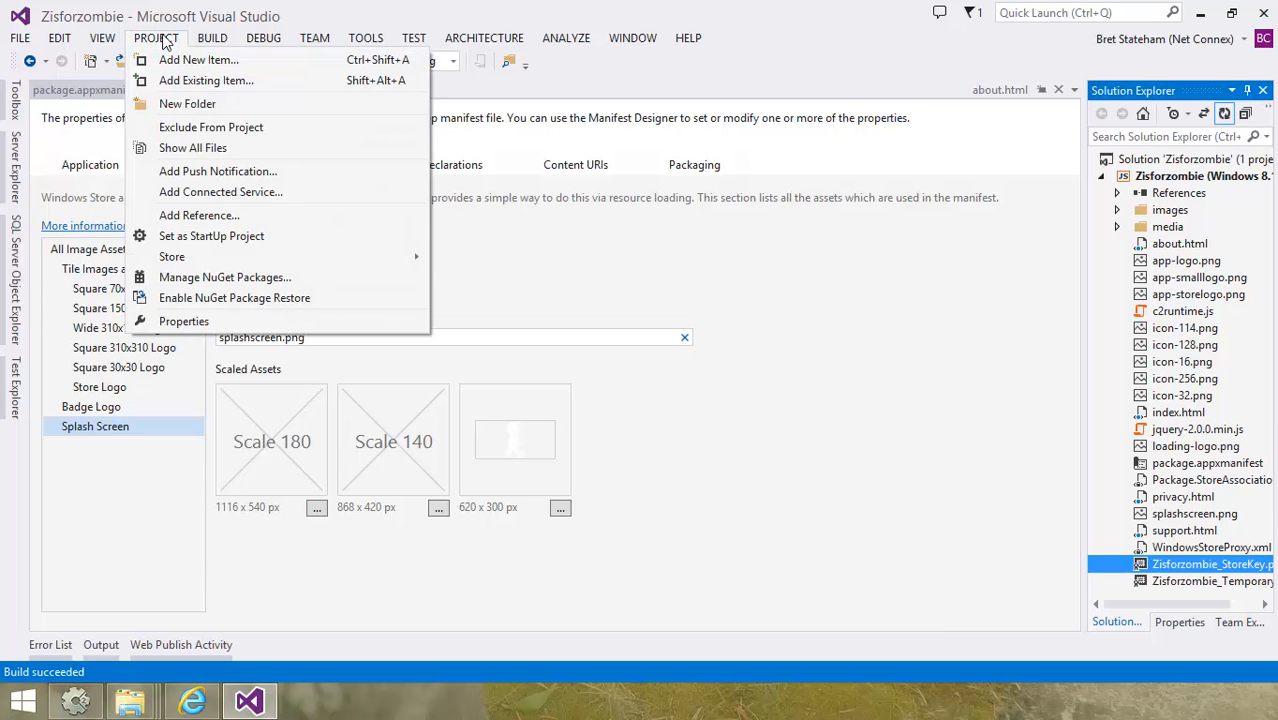
mouse_move(211, 257)
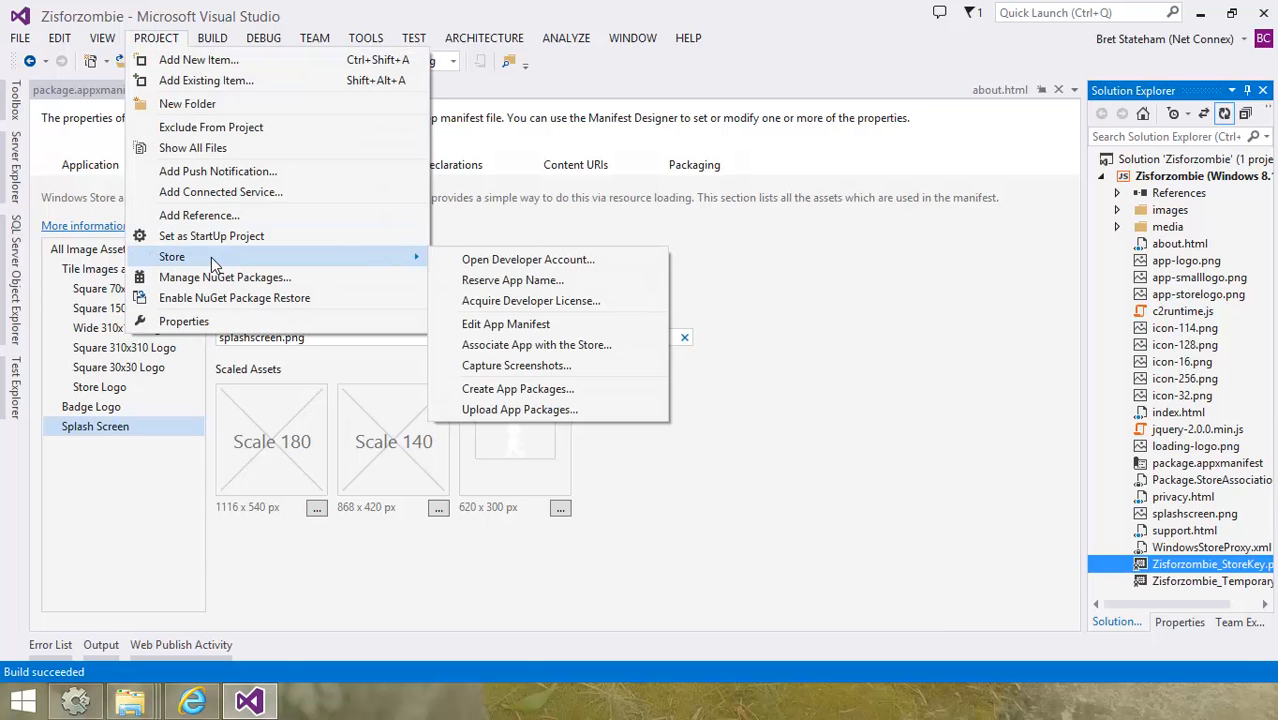
- Start the app package upload and sign in with a different Microsoft account's e-mail and password
left_click(532, 411)
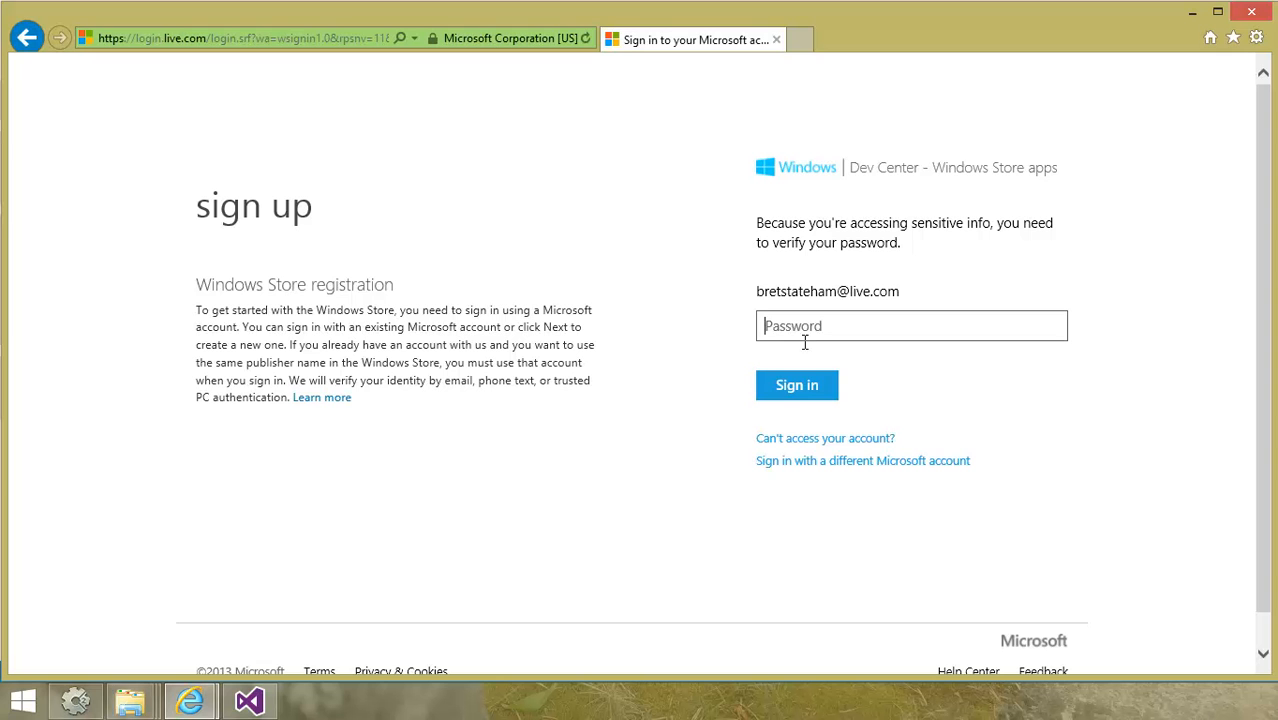
left_click(800, 462)
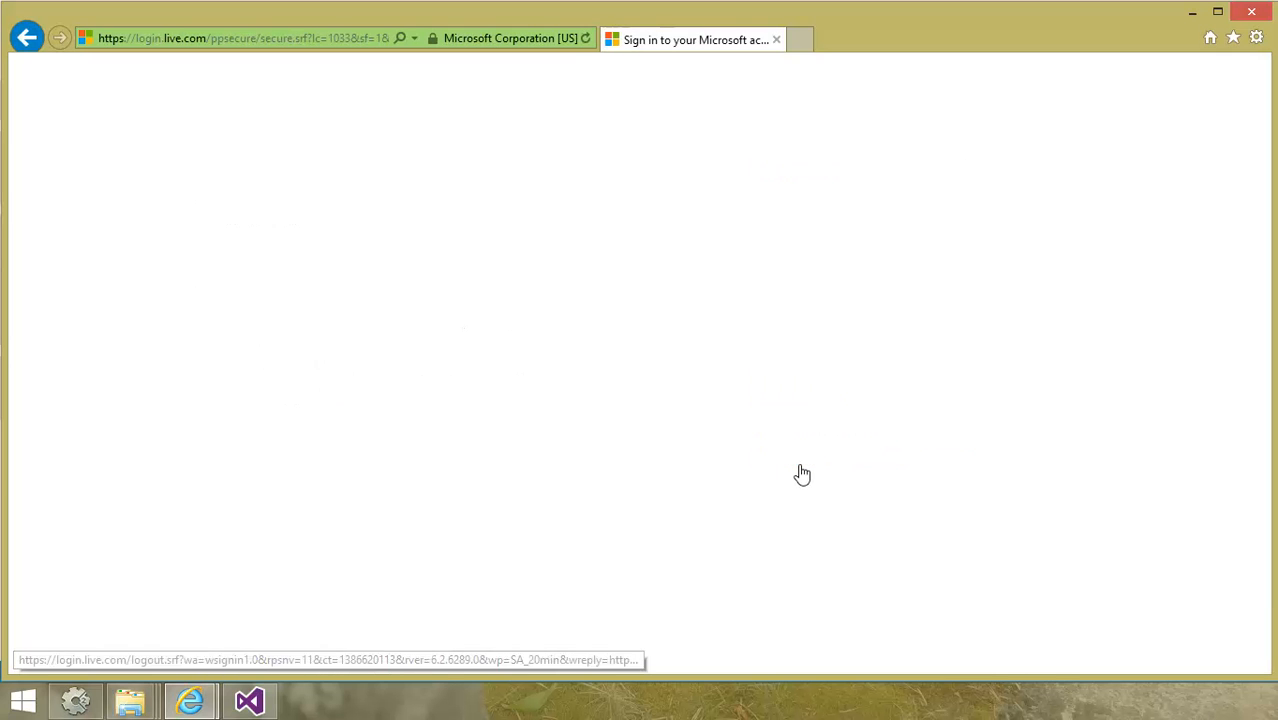
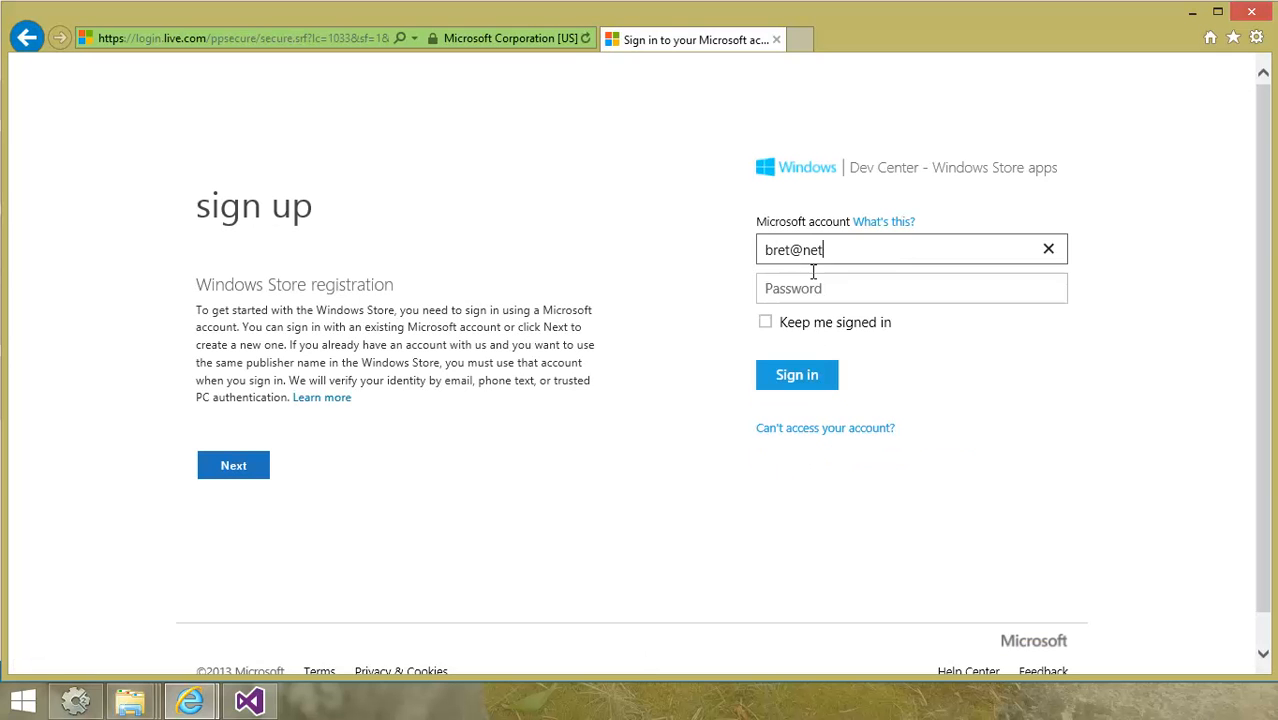
key("Tab")
type("••••••")
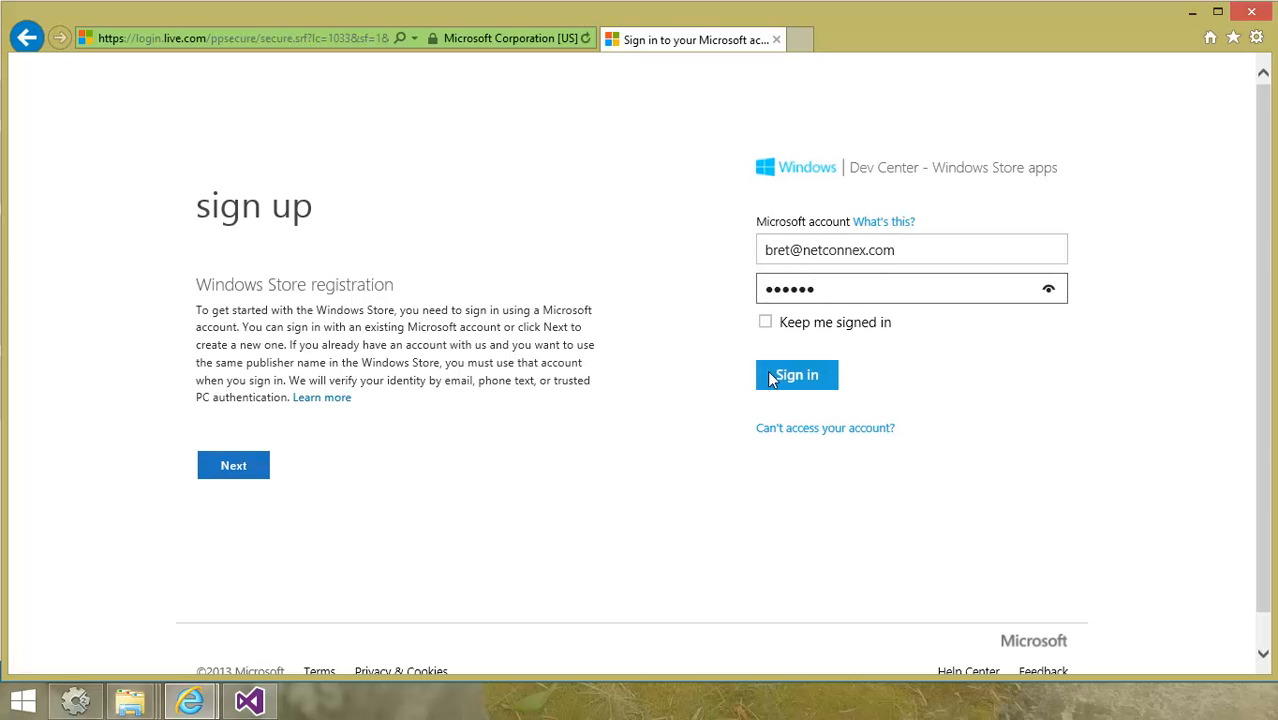
left_click(771, 378)
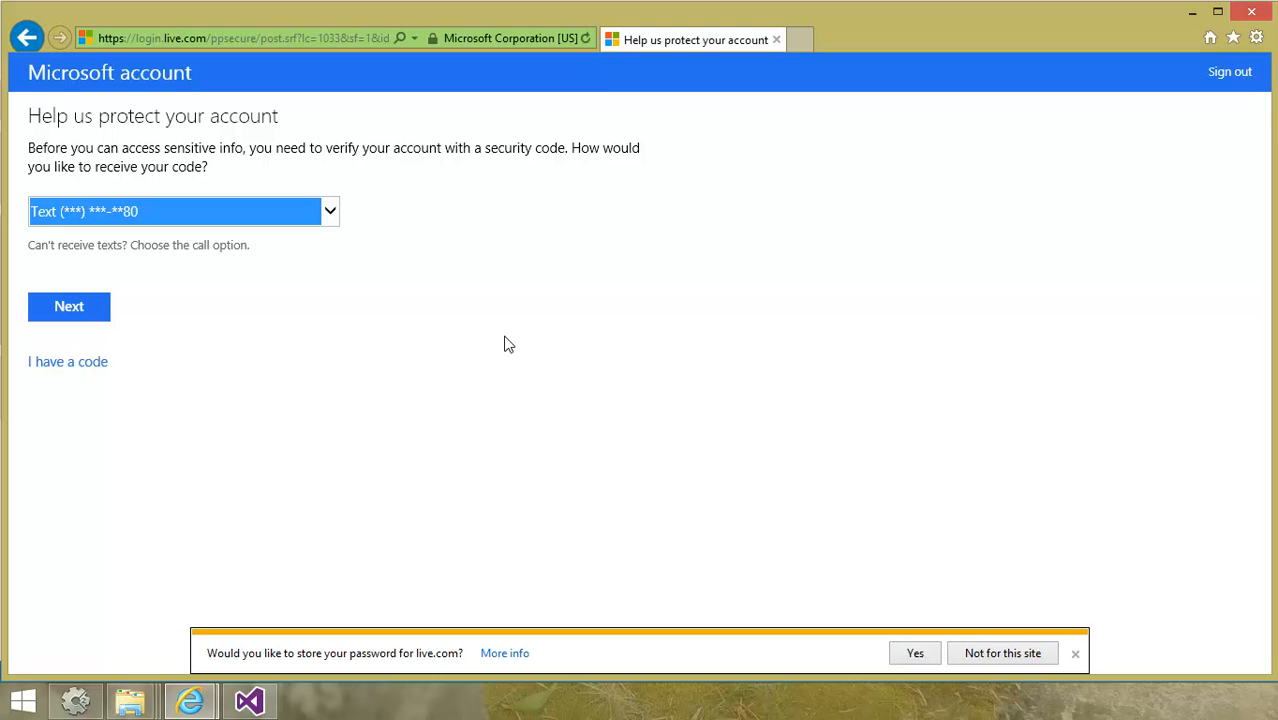
- Verify the account with a texted security code, skipping future prompts on this device
left_click(55, 313)
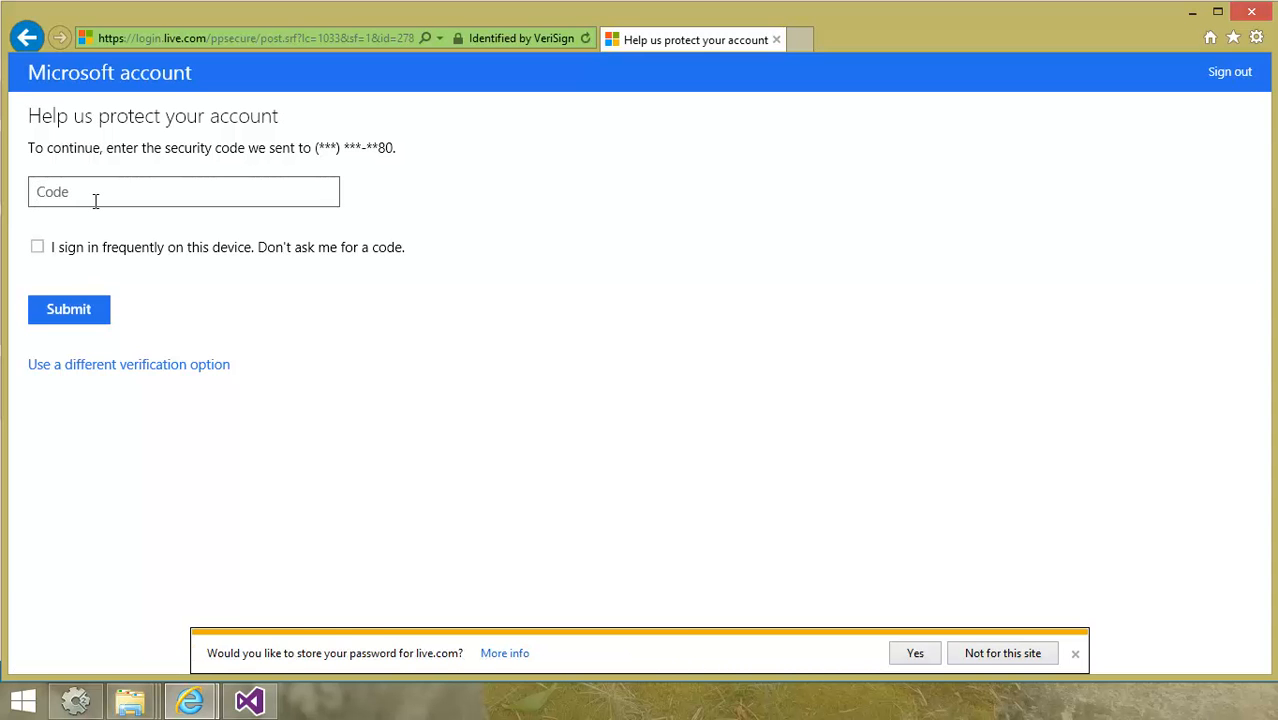
left_click(38, 247)
left_click(60, 324)
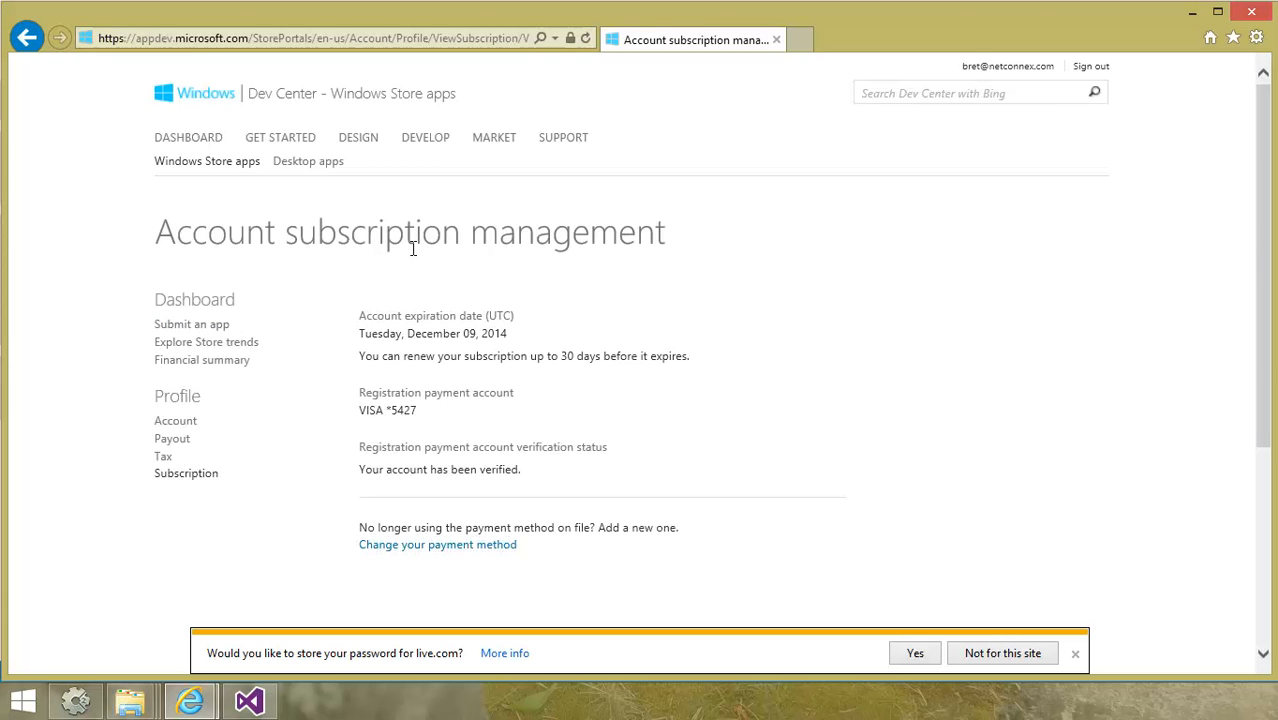
- Go through Submit an app to the dashboard and edit the bssz4z tile's submission
left_click(201, 325)
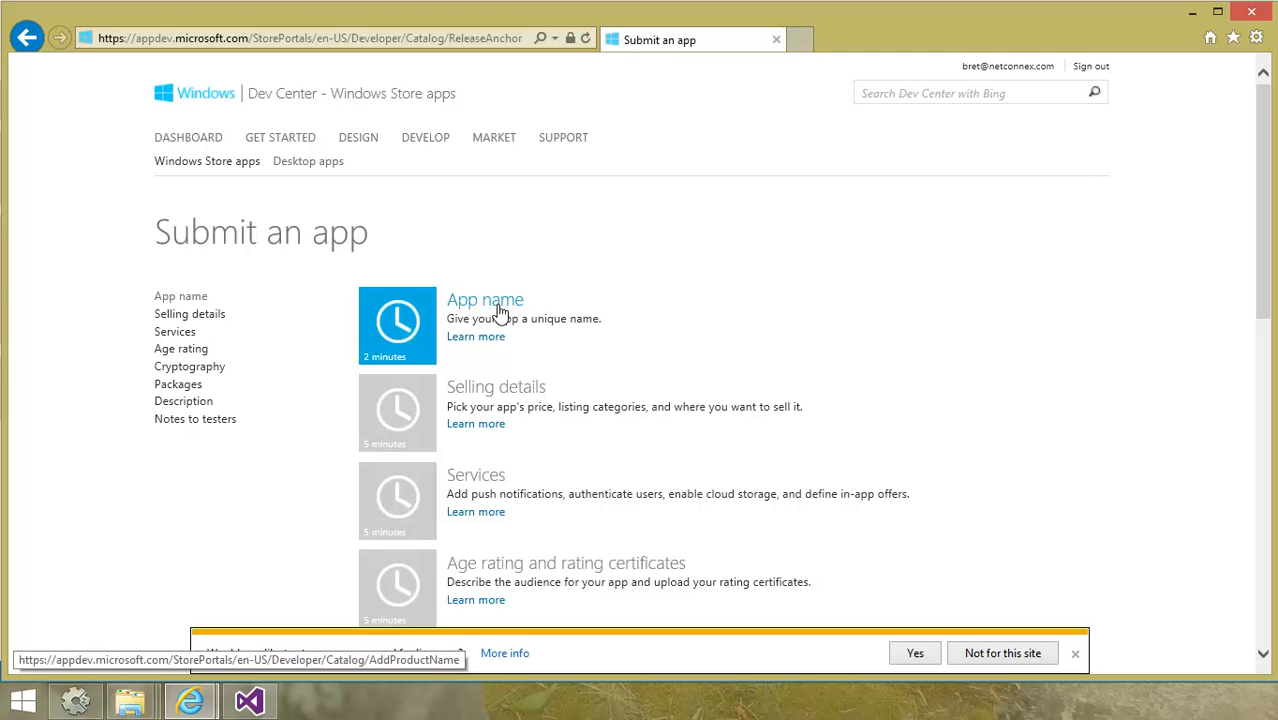
left_click(199, 143)
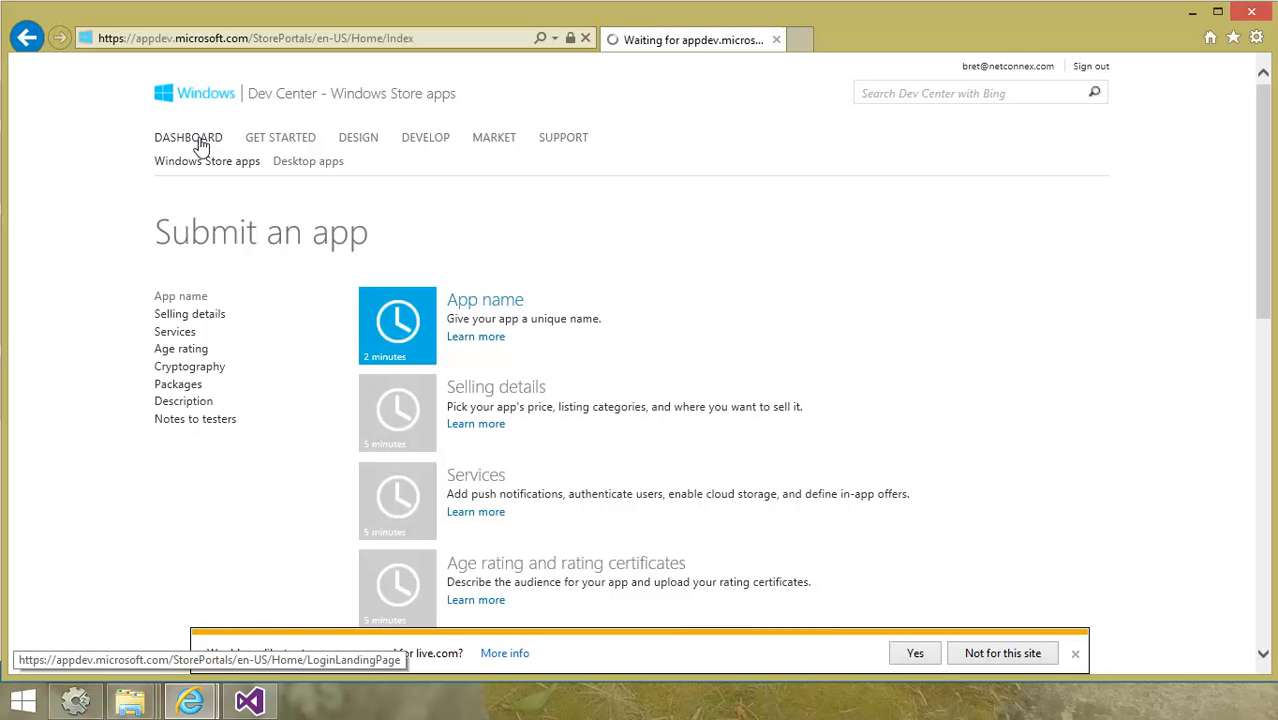
left_click_drag(478, 353, 536, 360)
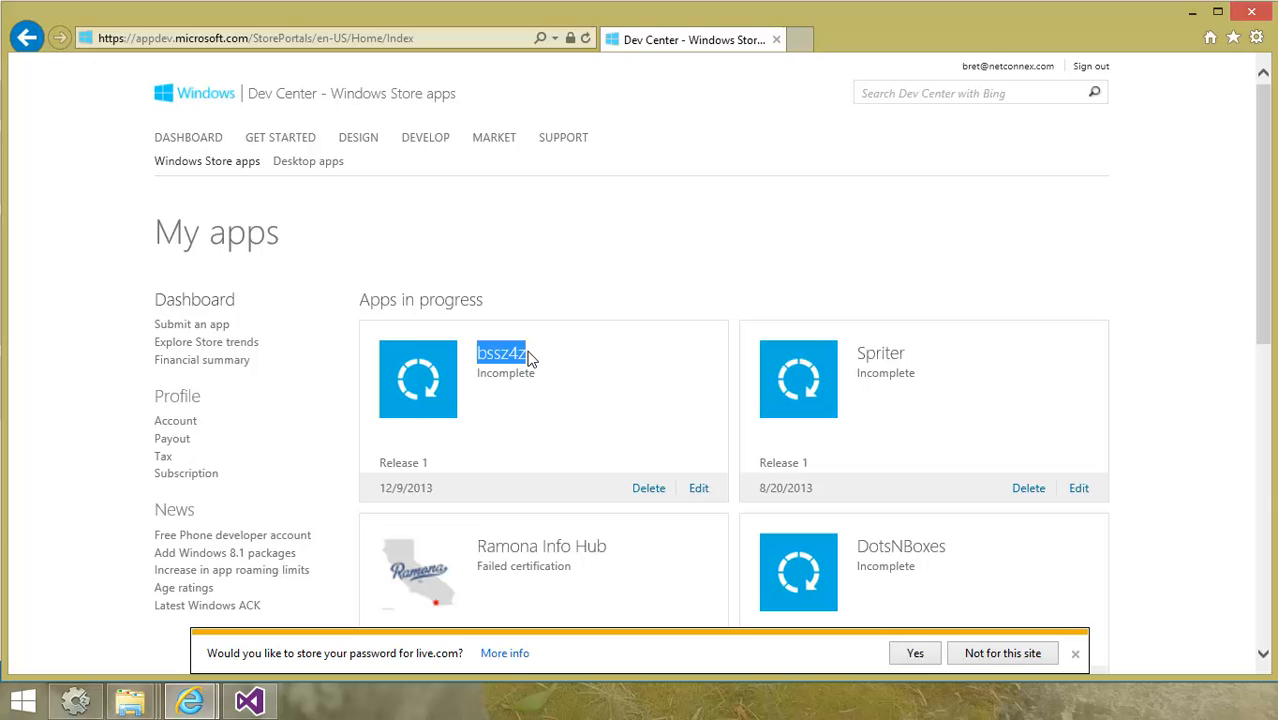
left_click(709, 491)
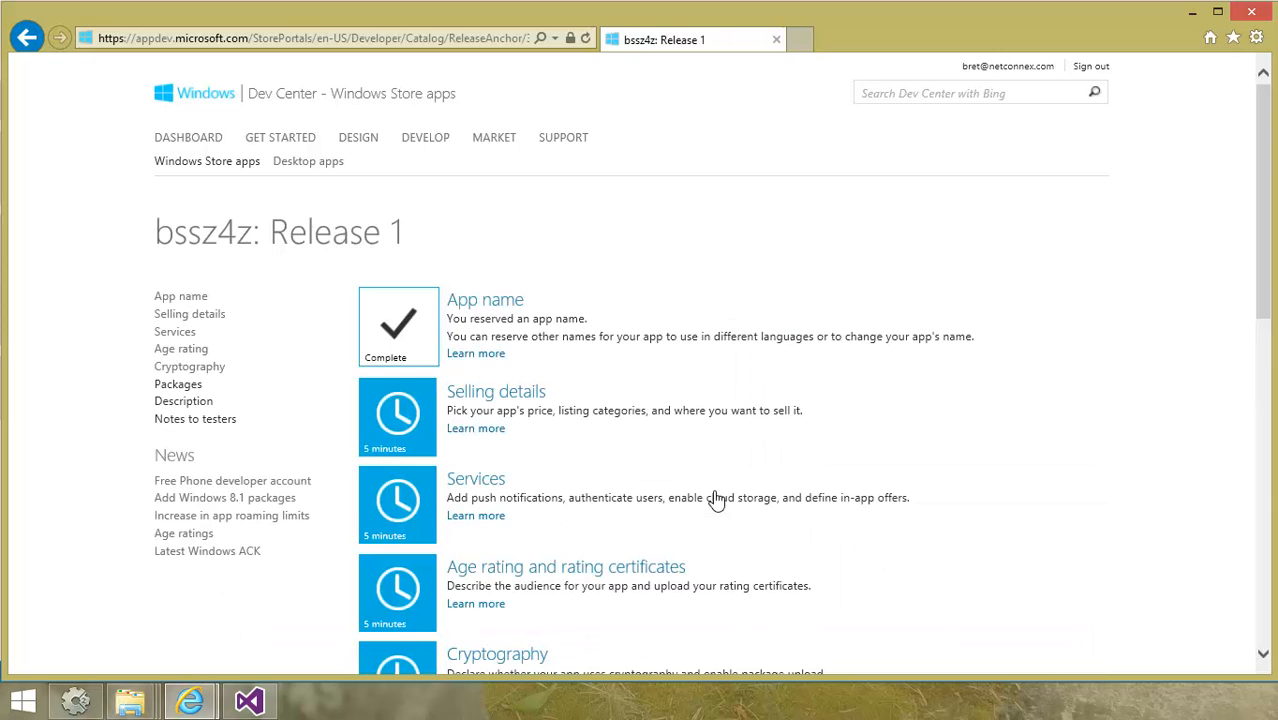
scroll(645, 302, "down", 1)
scroll(645, 315, "down", 3)
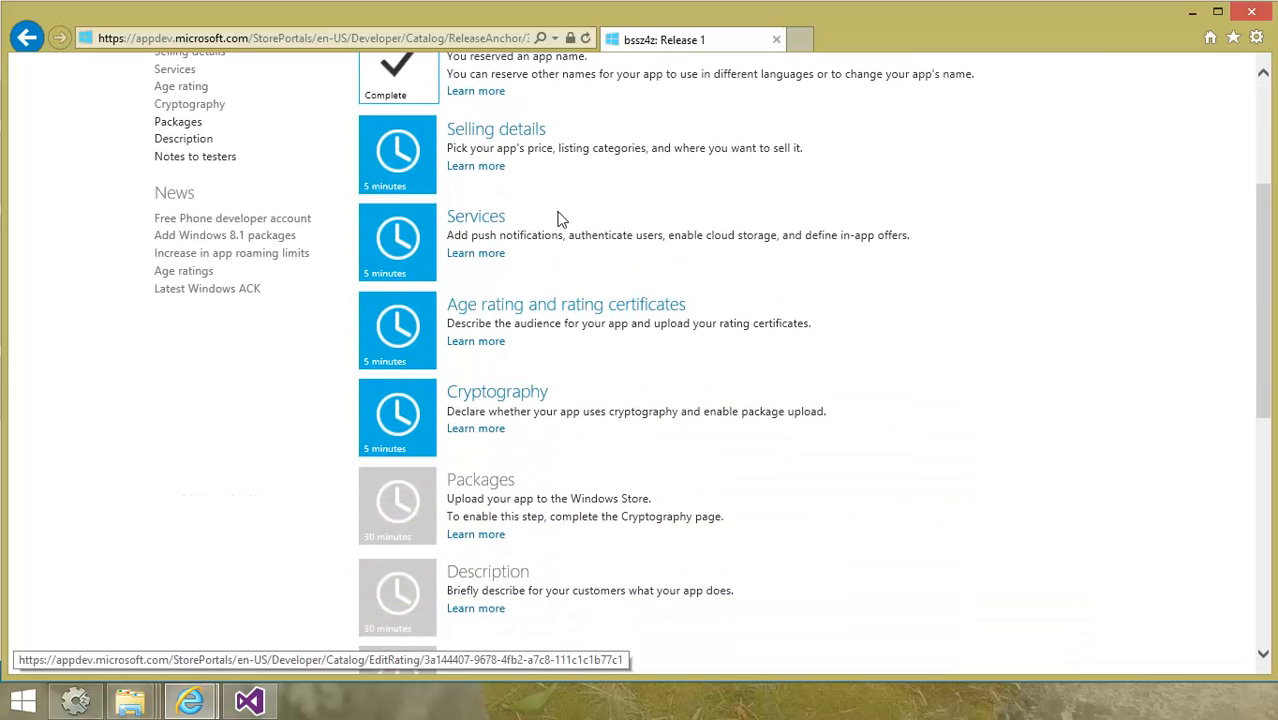
scroll(488, 180, "up", 1)
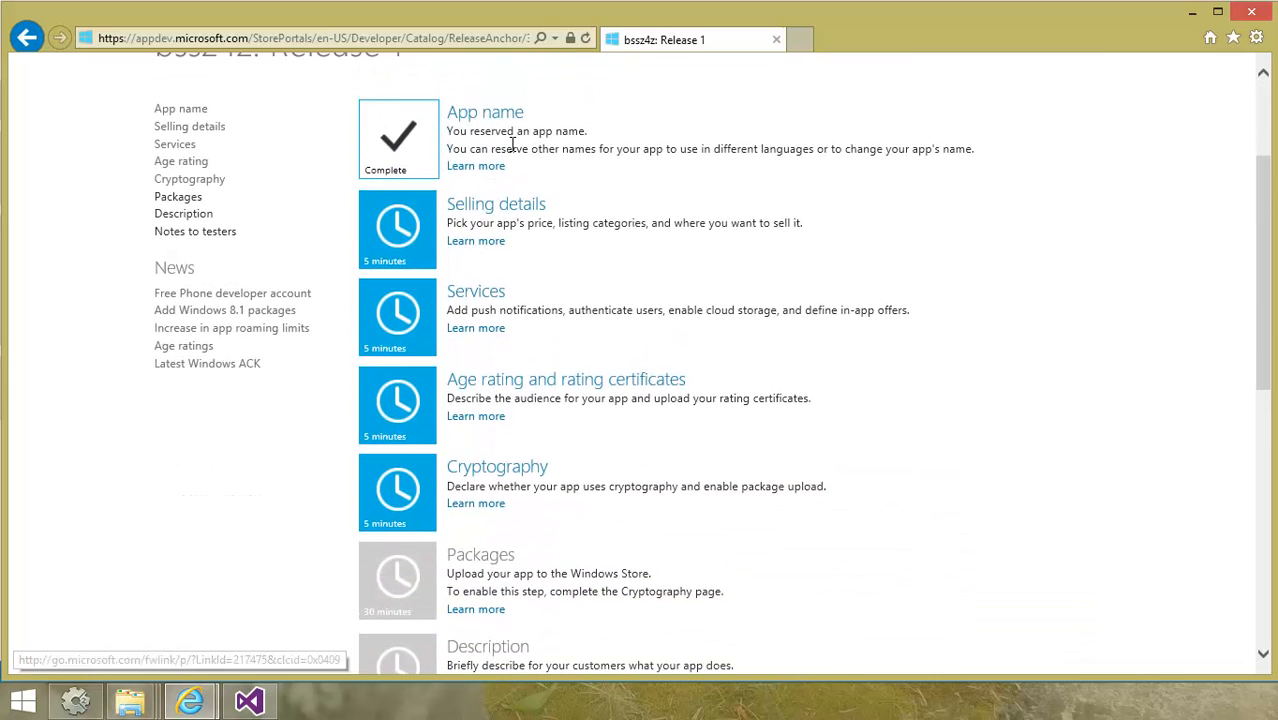
- In Selling details, make the app free and available in the United States
left_click(488, 210)
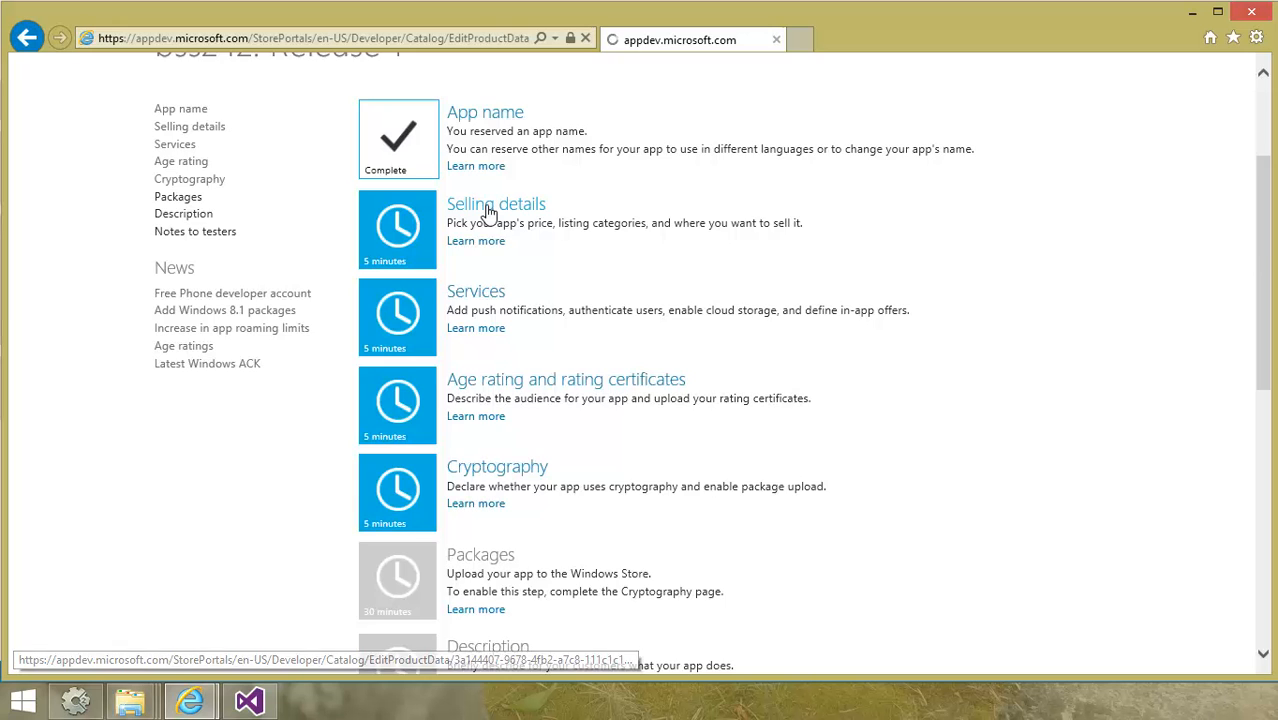
left_click(498, 432)
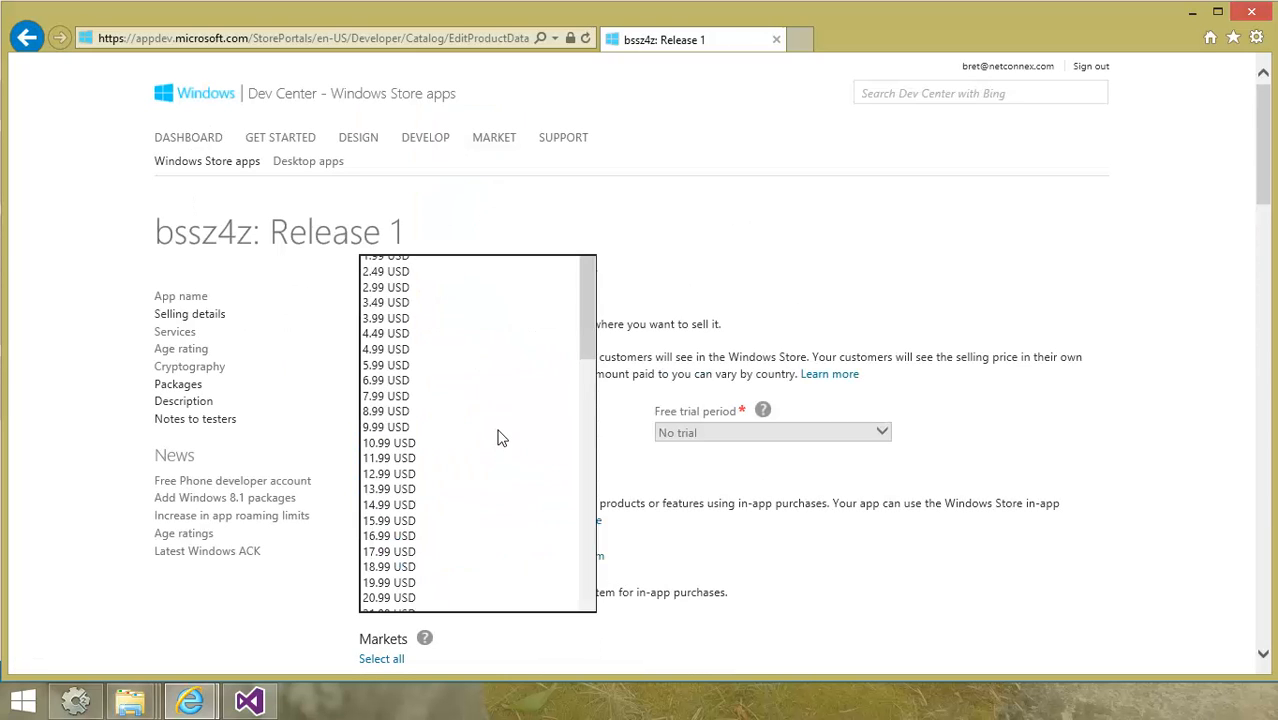
left_click(411, 226)
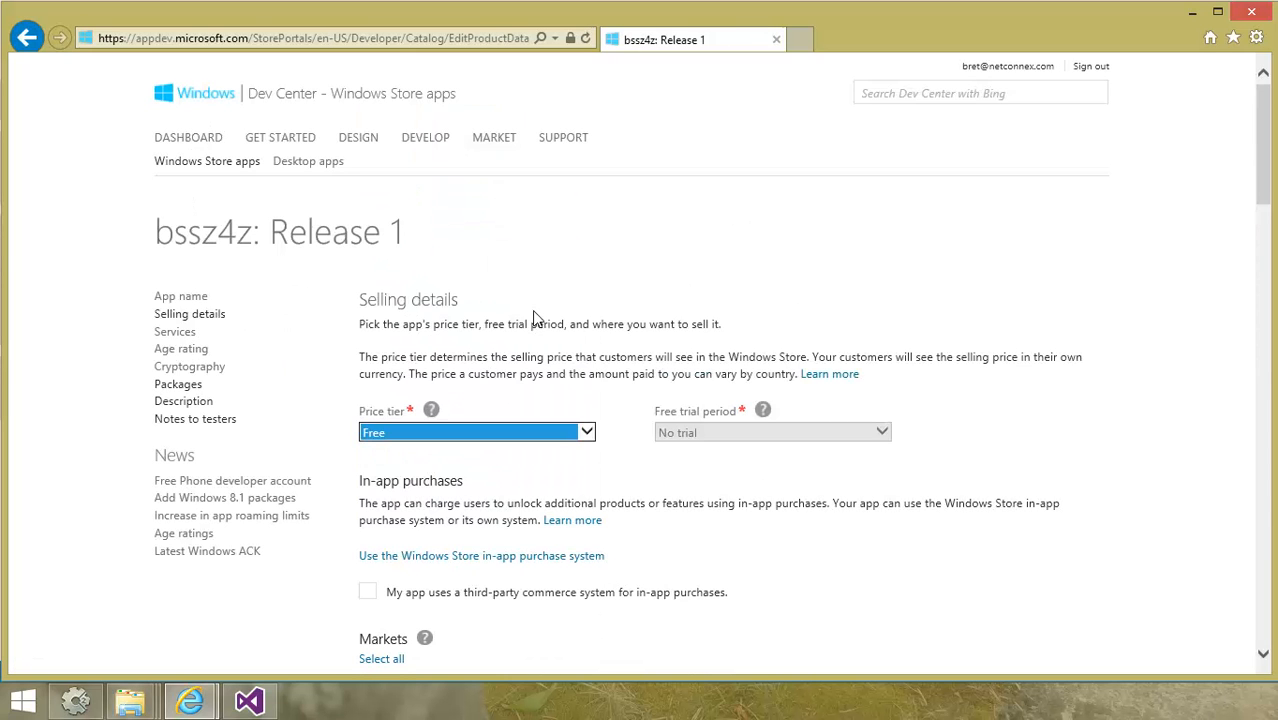
scroll(542, 315, "down", 5)
scroll(545, 335, "down", 7)
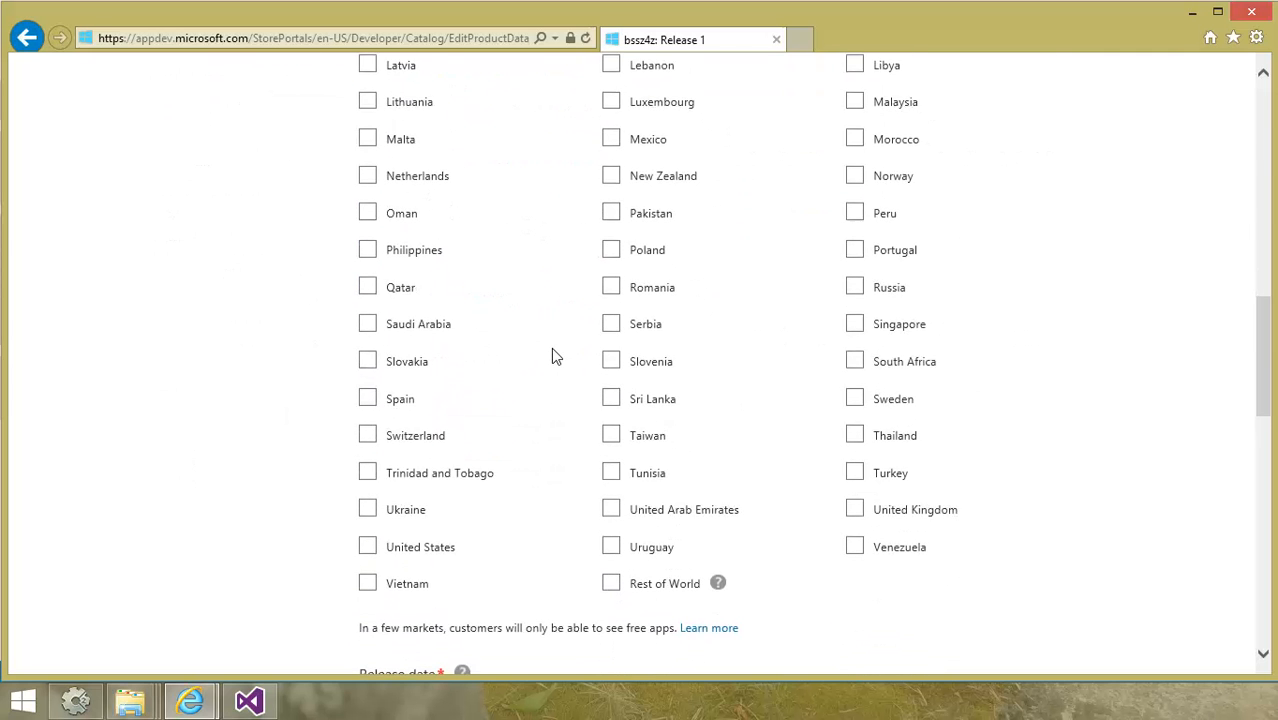
left_click(368, 546)
- Set category Games with subcategory Family, then save the selling details
scroll(433, 530, "down", 4)
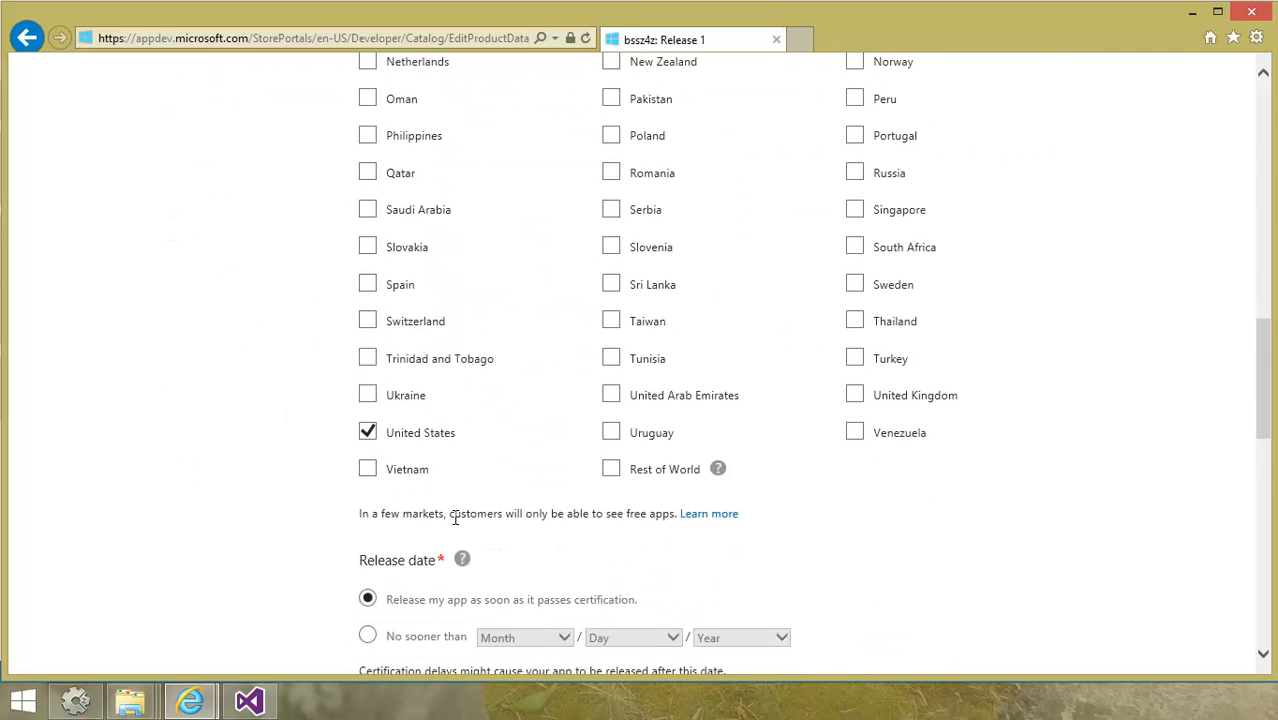
scroll(433, 533, "down", 2)
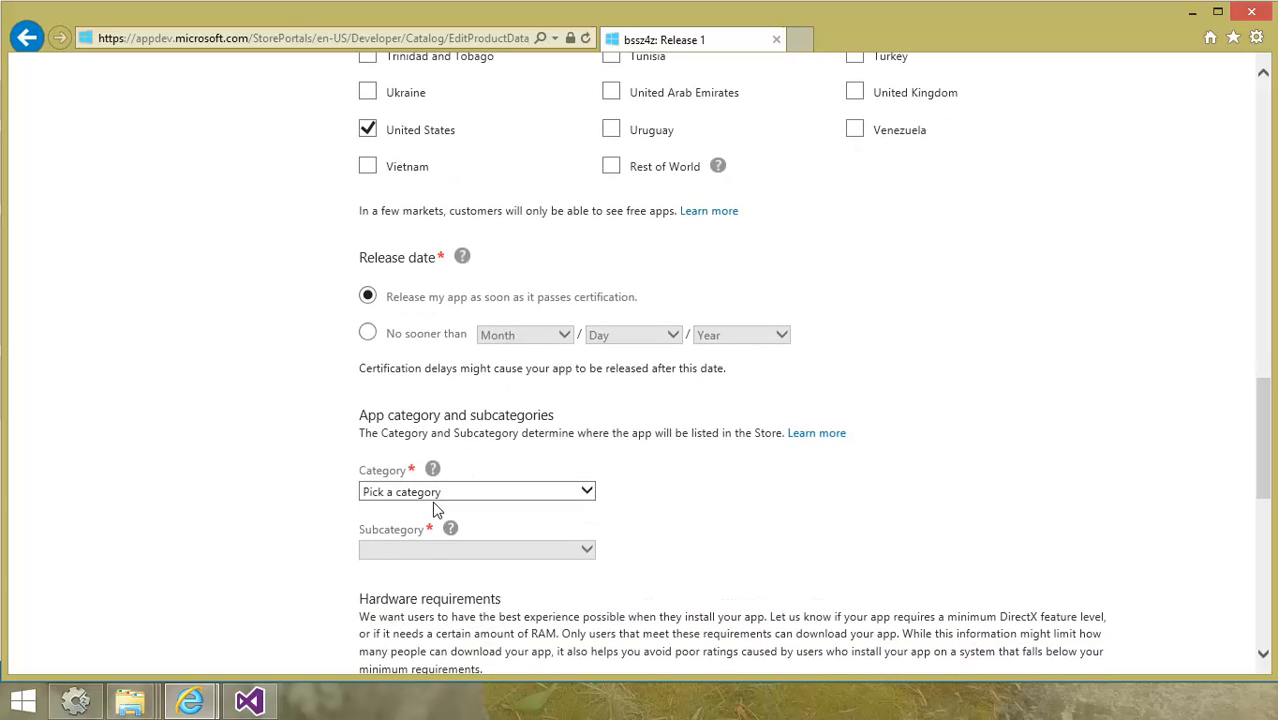
left_click(436, 493)
left_click(385, 457)
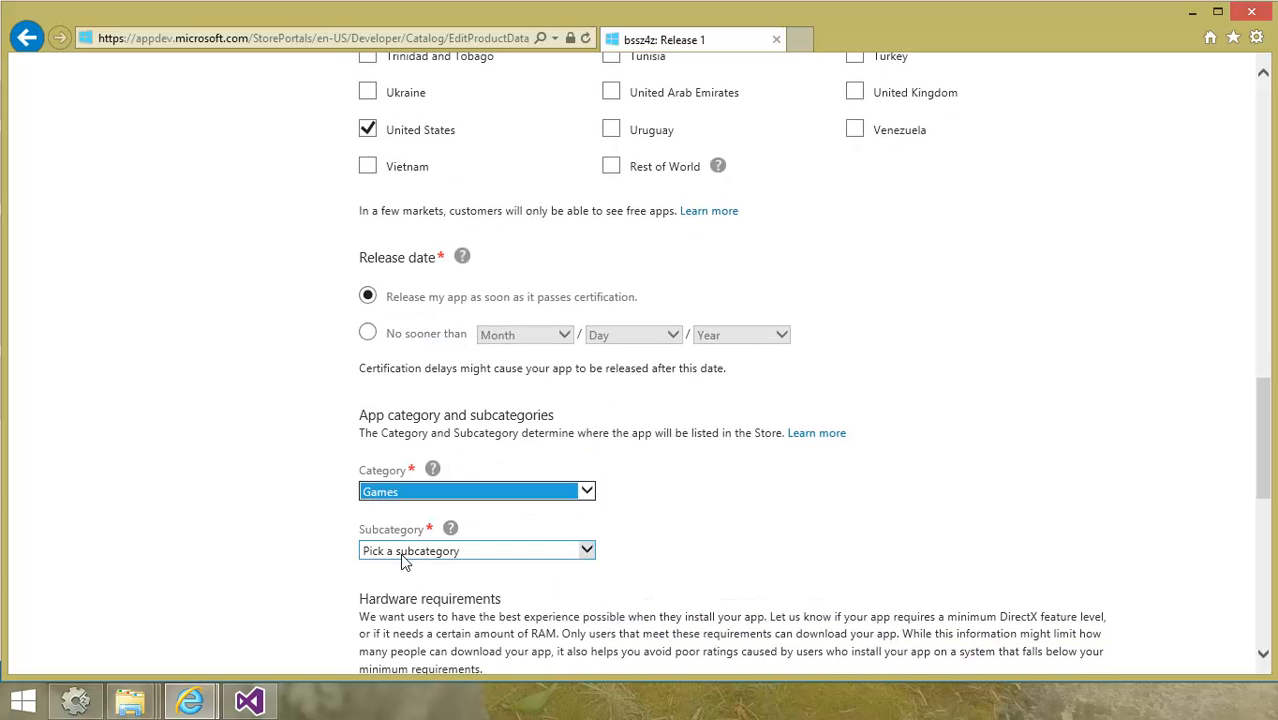
left_click(400, 553)
left_click(383, 520)
scroll(511, 551, "down", 8)
scroll(510, 553, "up", 5)
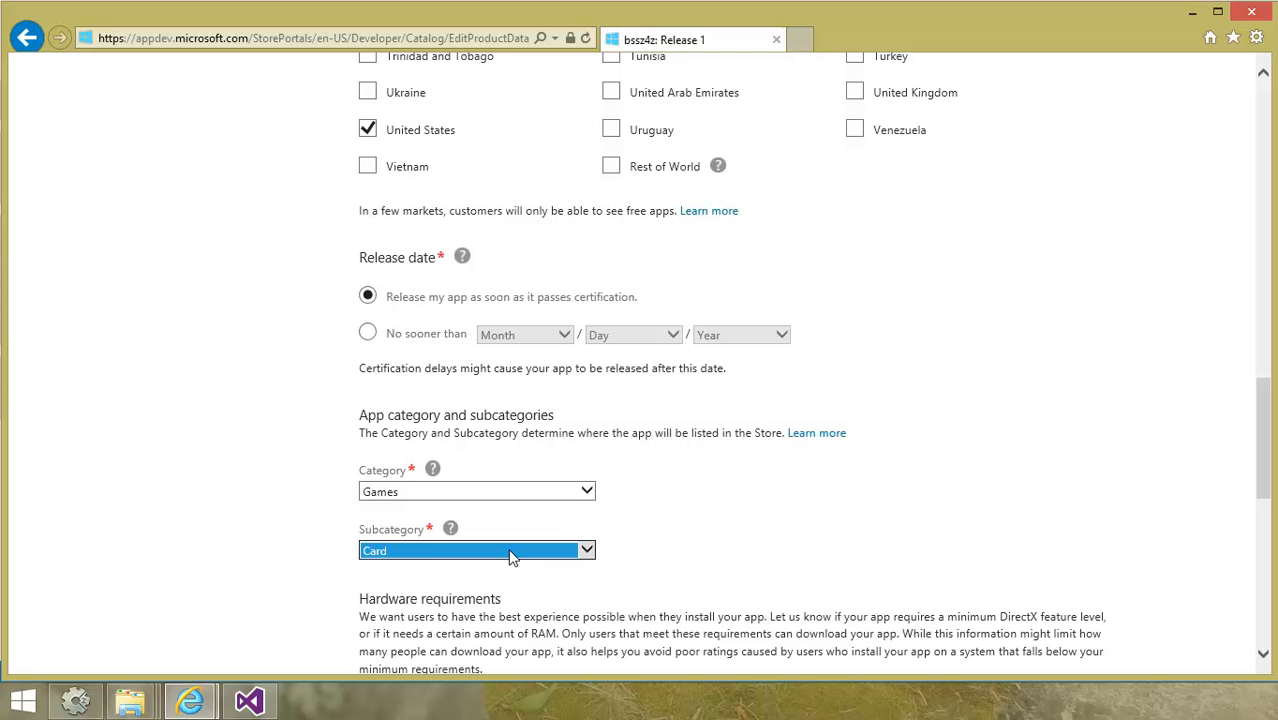
left_click(505, 553)
left_click(419, 510)
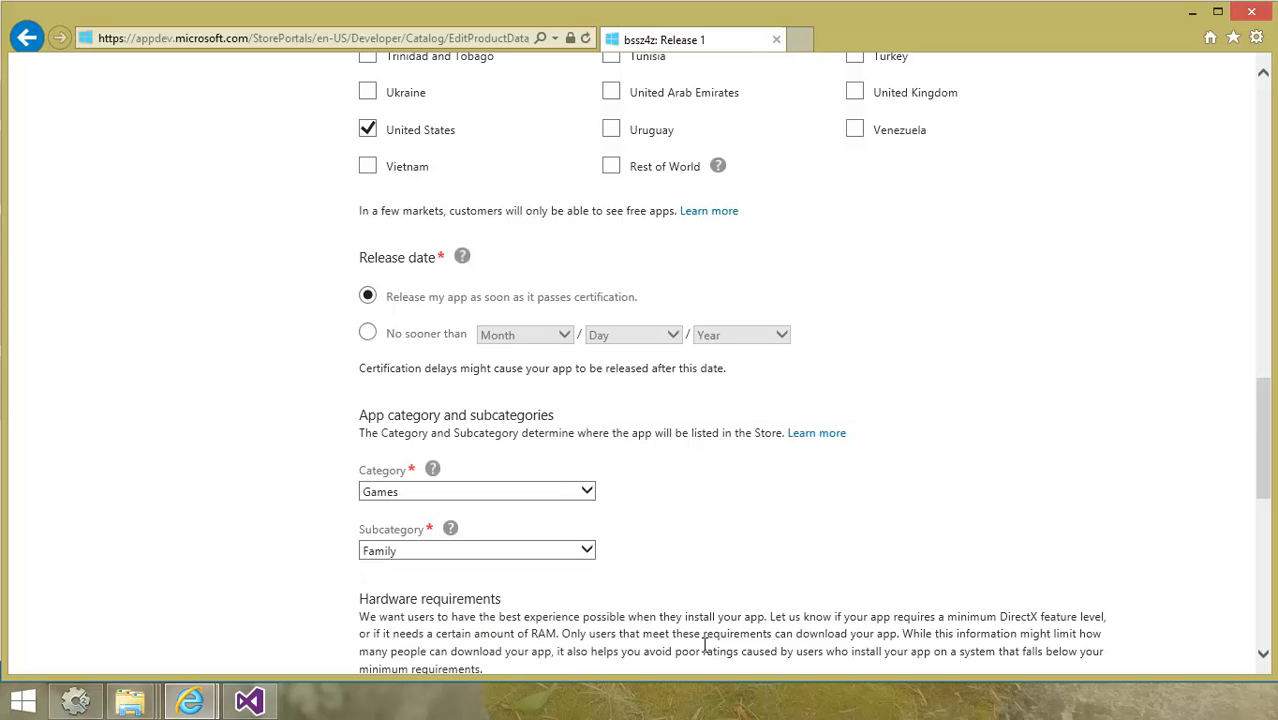
scroll(698, 630, "down", 2)
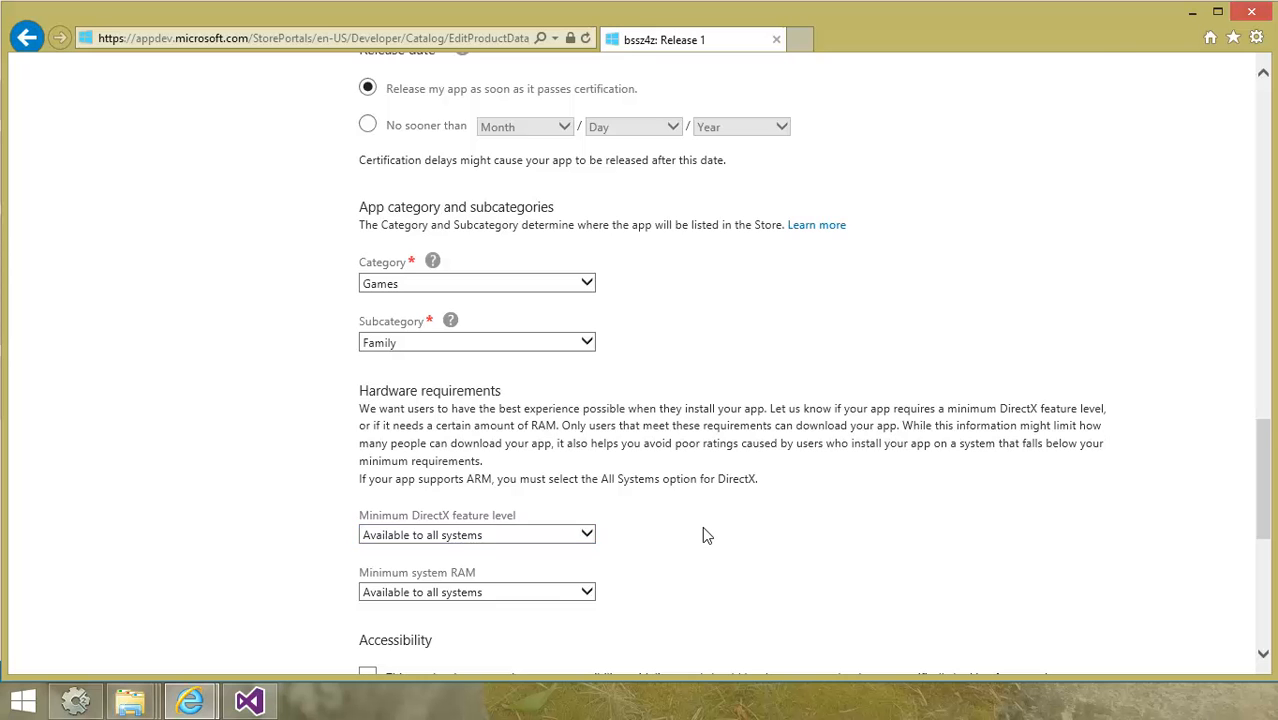
scroll(705, 533, "down", 2)
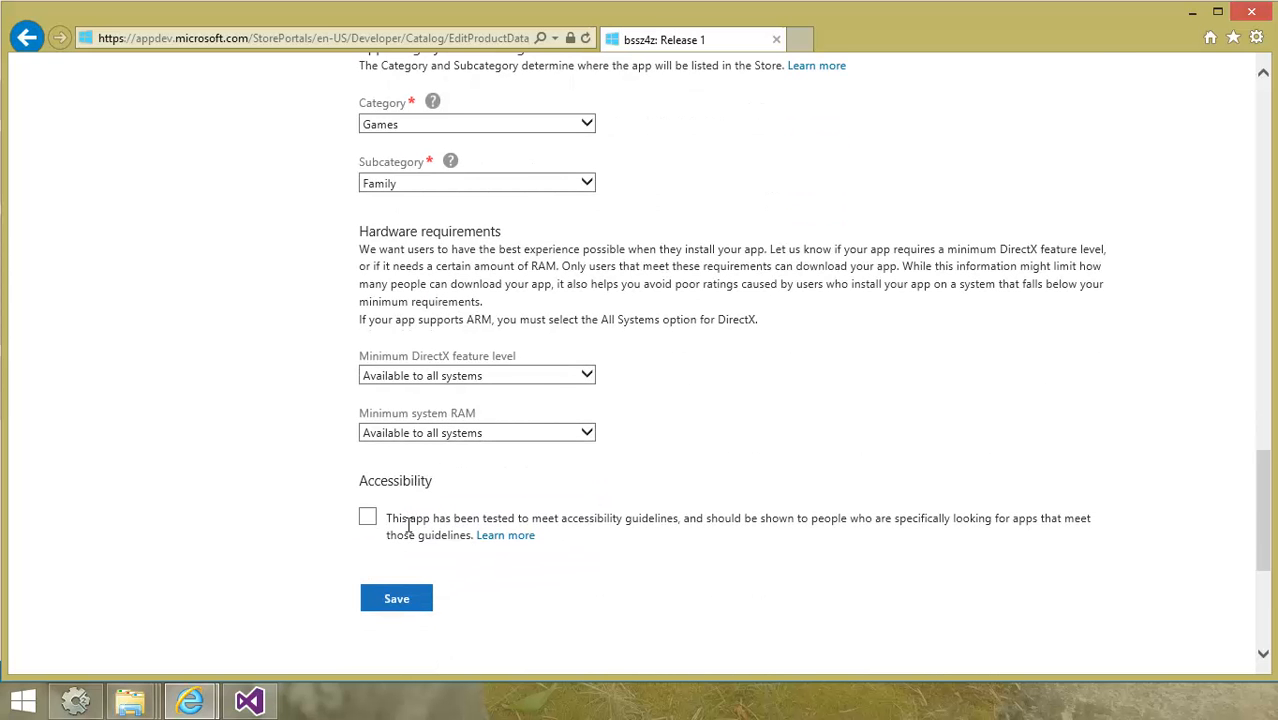
left_click(395, 600)
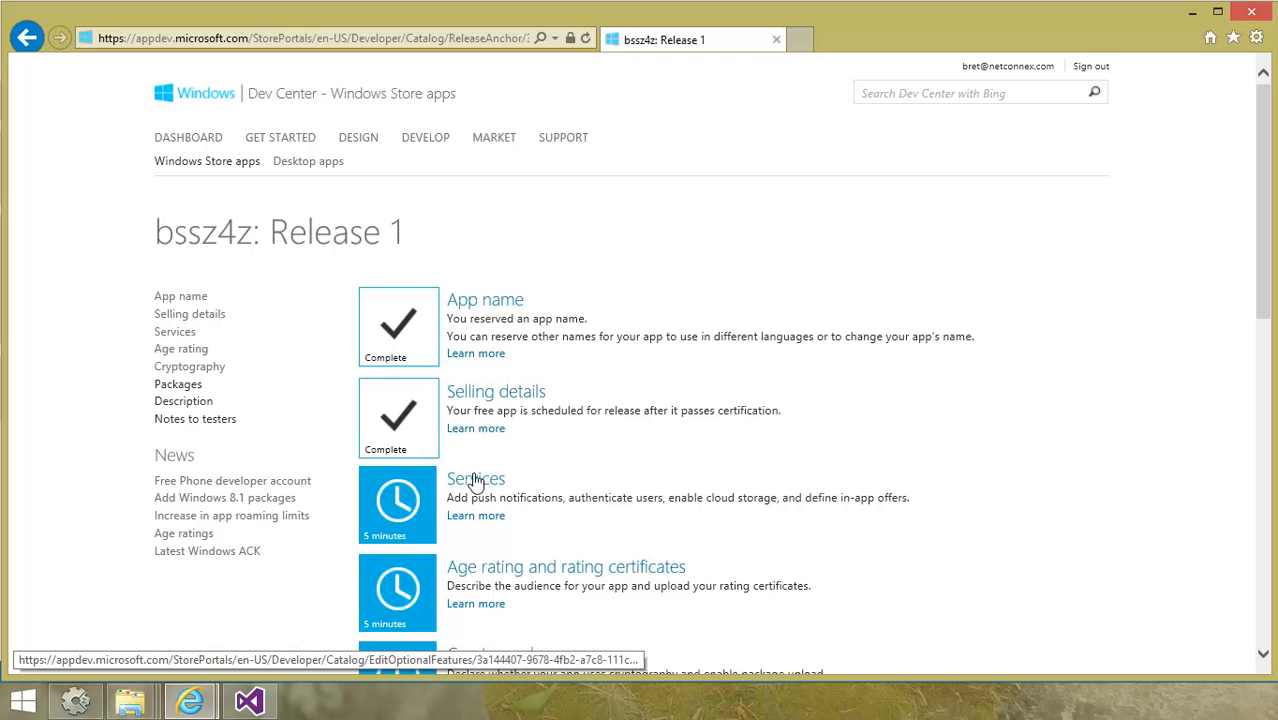
- Save the Services page with Product ID left empty and no in-app offers
left_click(476, 482)
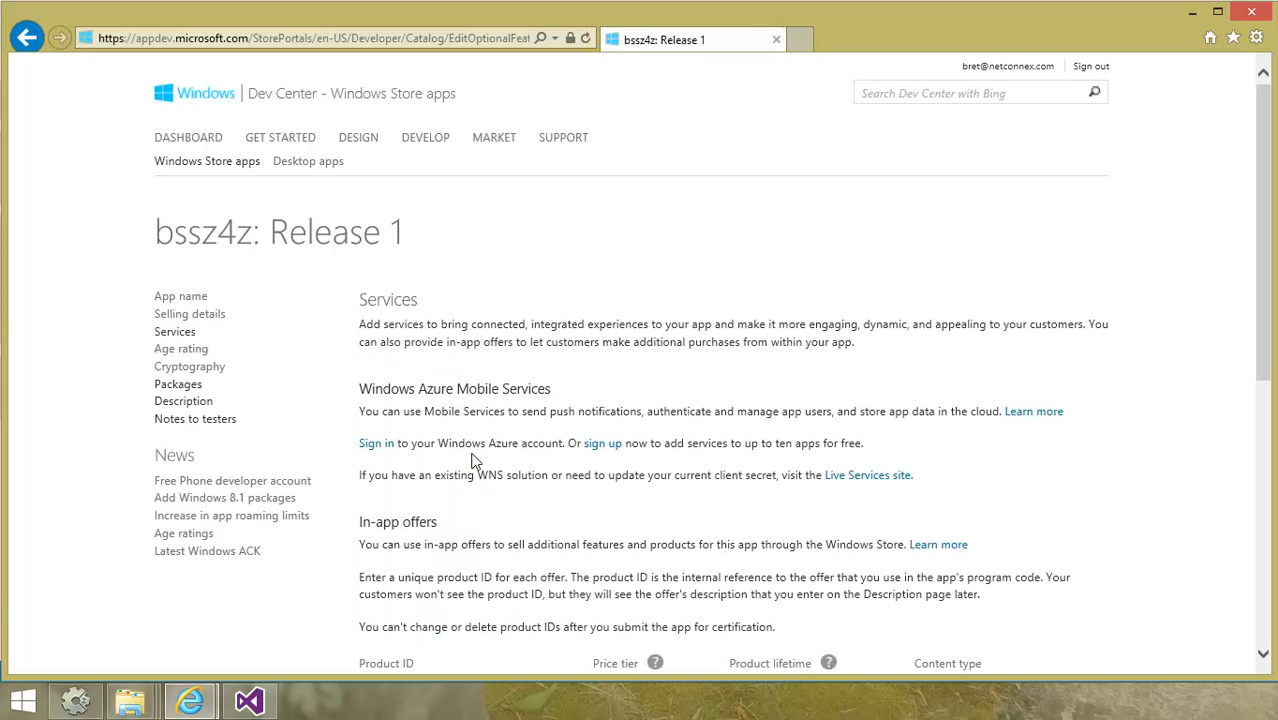
scroll(487, 457, "down", 3)
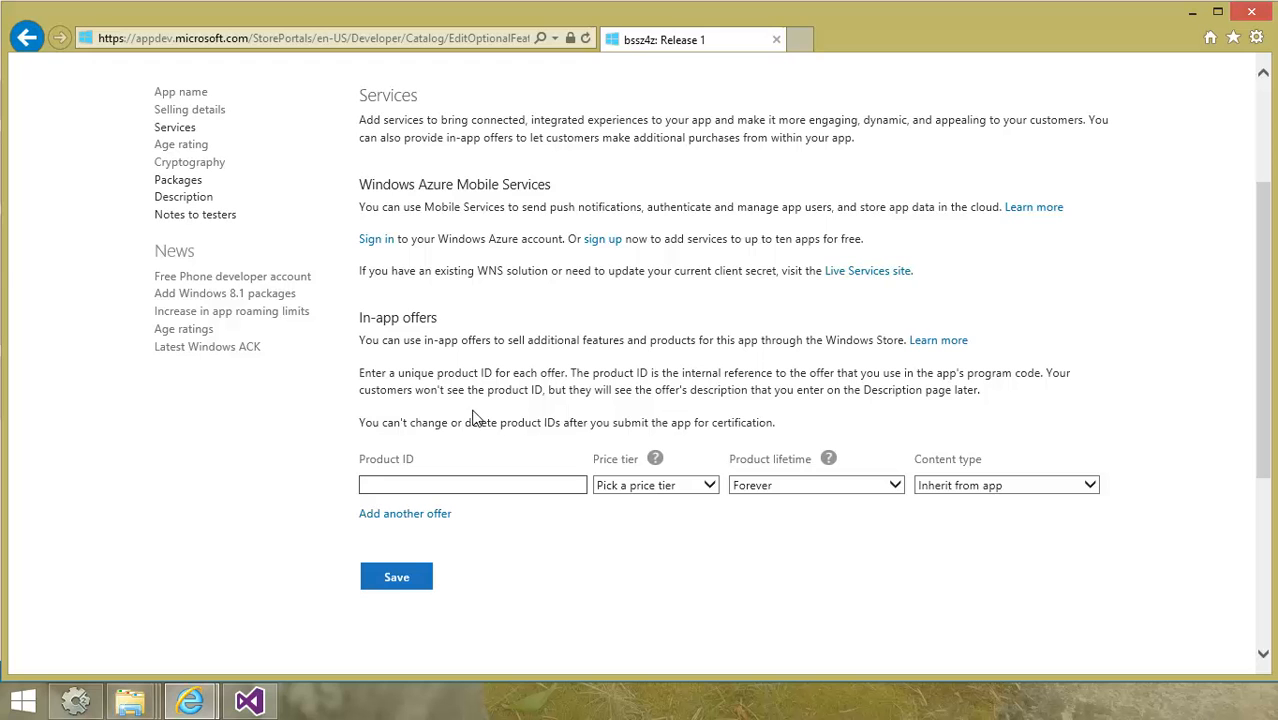
left_click(396, 578)
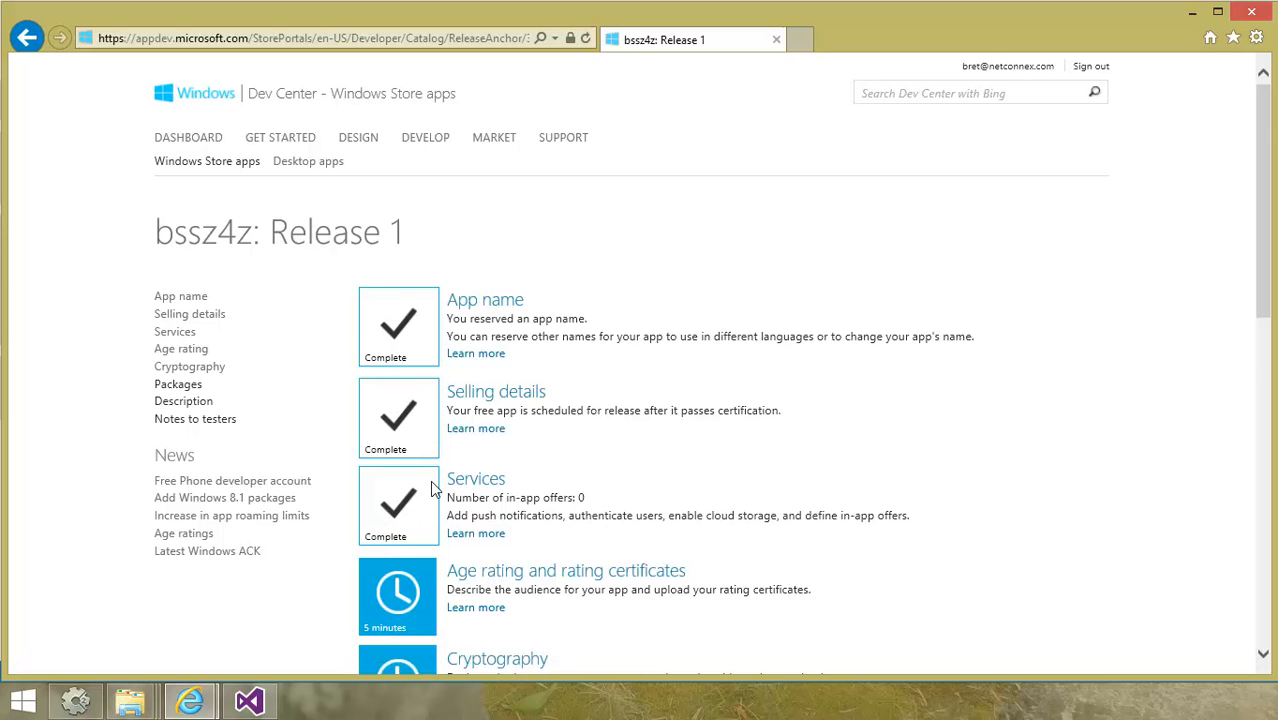
scroll(630, 455, "down", 2)
- Rate the game 12+ Suitable for ages 12 and older and save the age rating
left_click(562, 446)
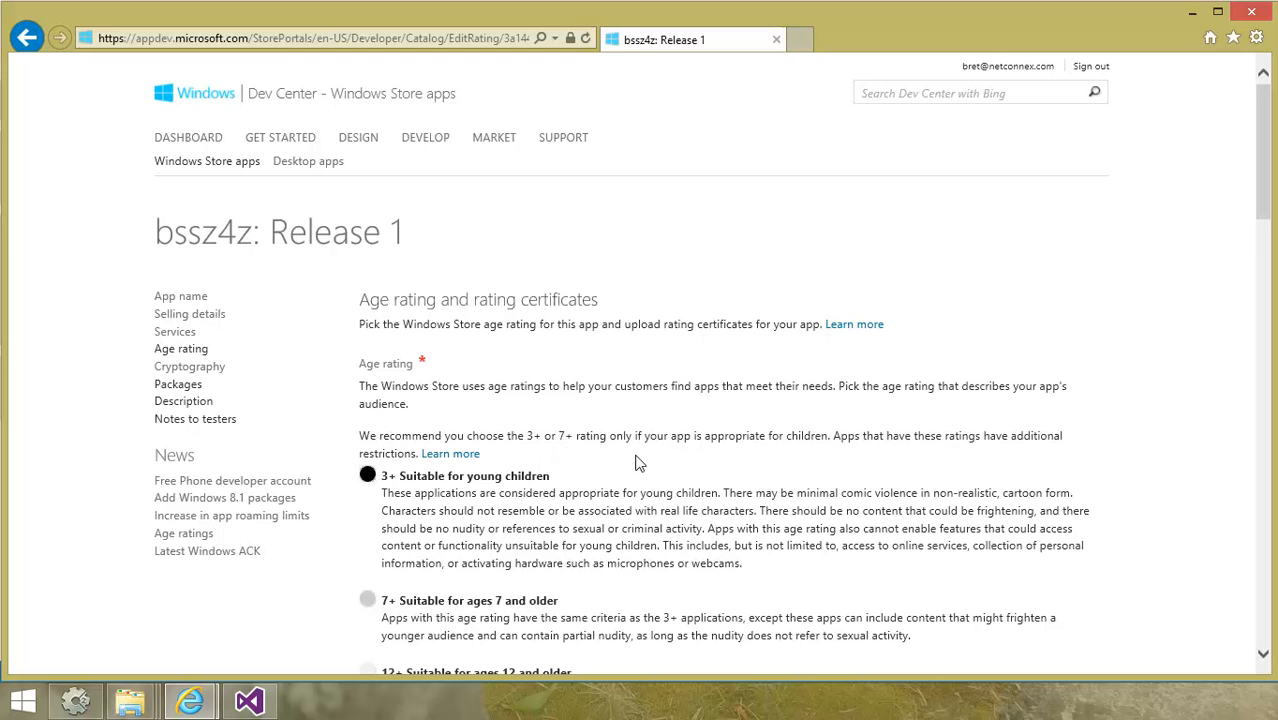
scroll(634, 462, "down", 3)
left_click(368, 456)
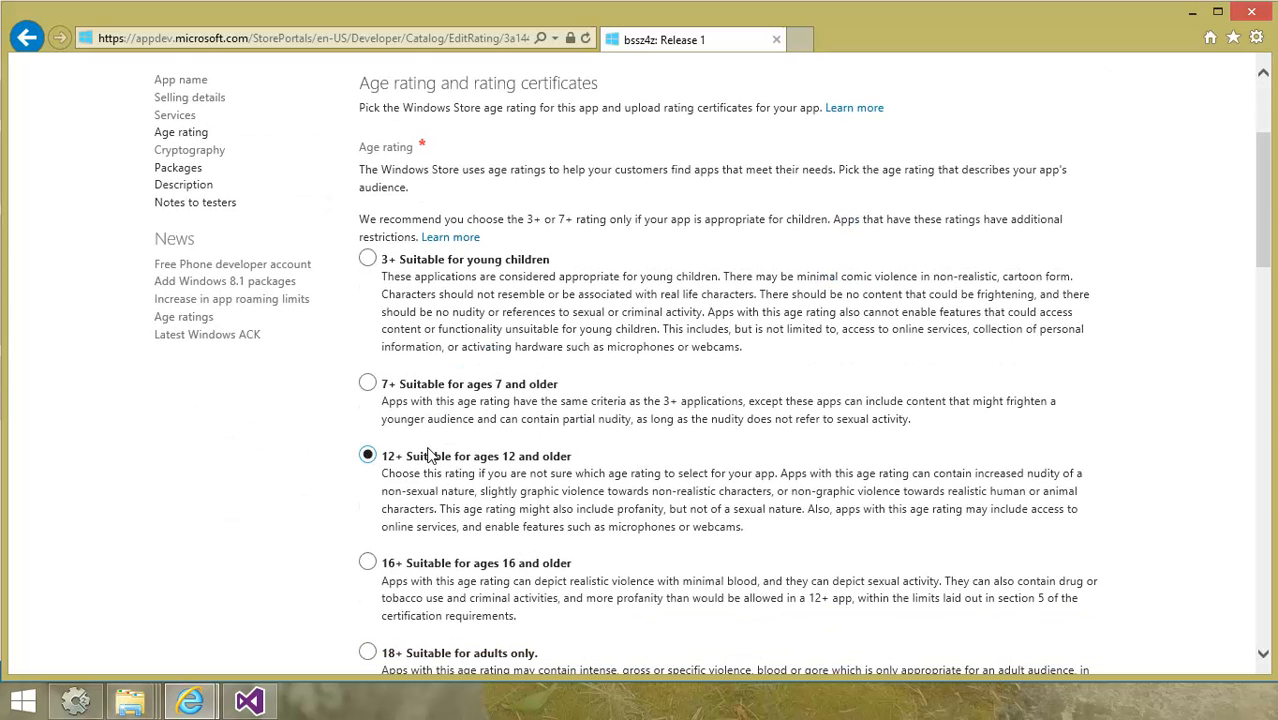
scroll(472, 450, "down", 1)
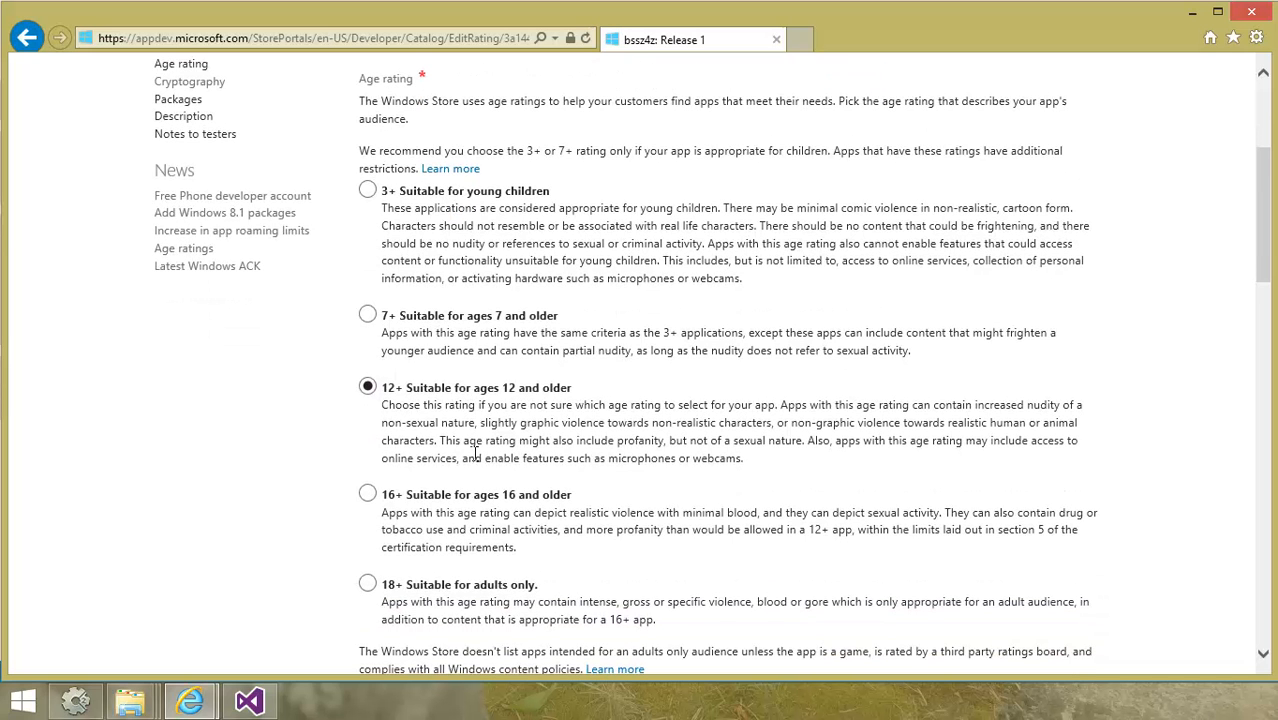
scroll(475, 455, "down", 7)
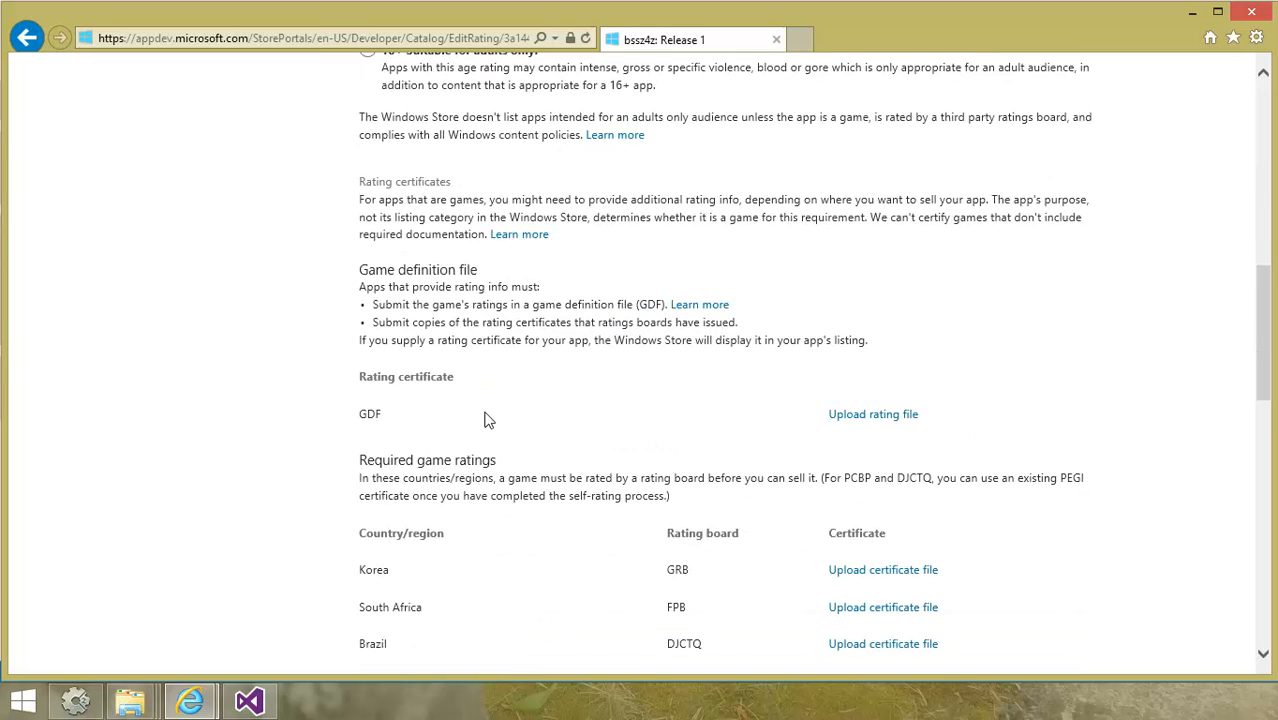
scroll(488, 420, "down", 5)
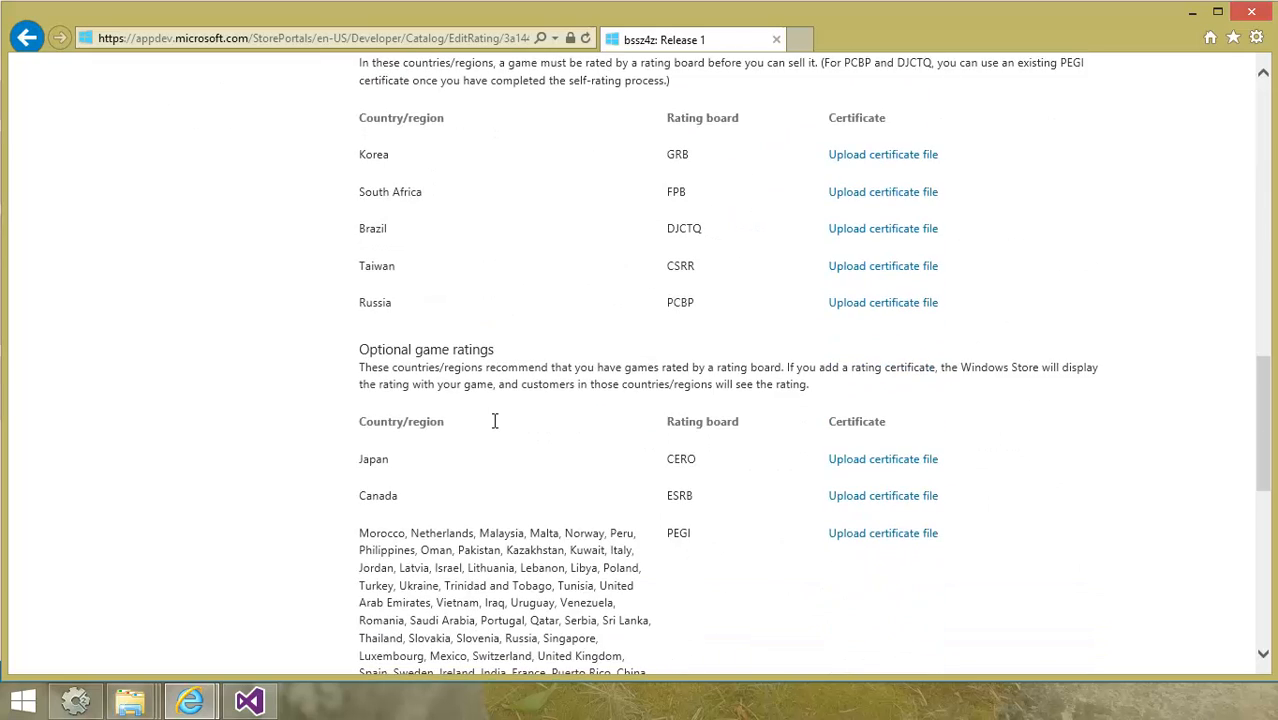
scroll(494, 421, "down", 3)
scroll(485, 422, "down", 3)
left_click(397, 457)
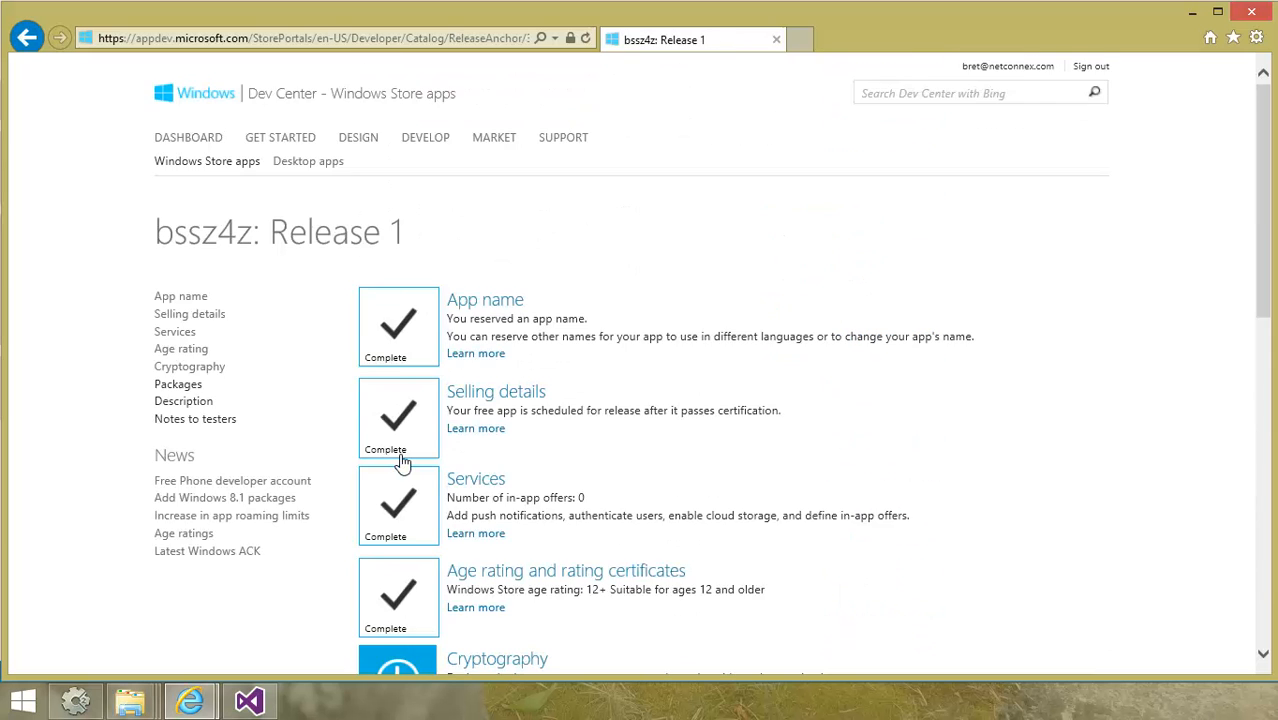
scroll(400, 457, "down", 2)
- Declare that the app uses no cryptography and save the declaration
left_click(490, 506)
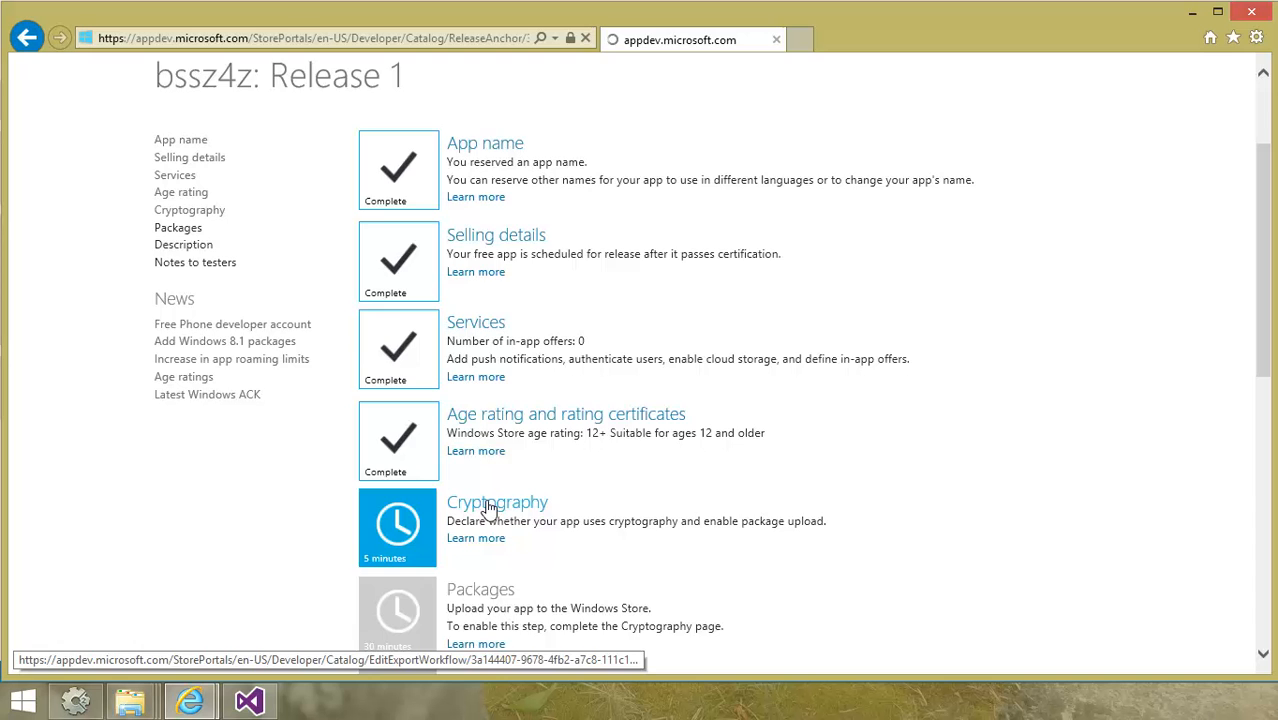
scroll(485, 508, "down", 3)
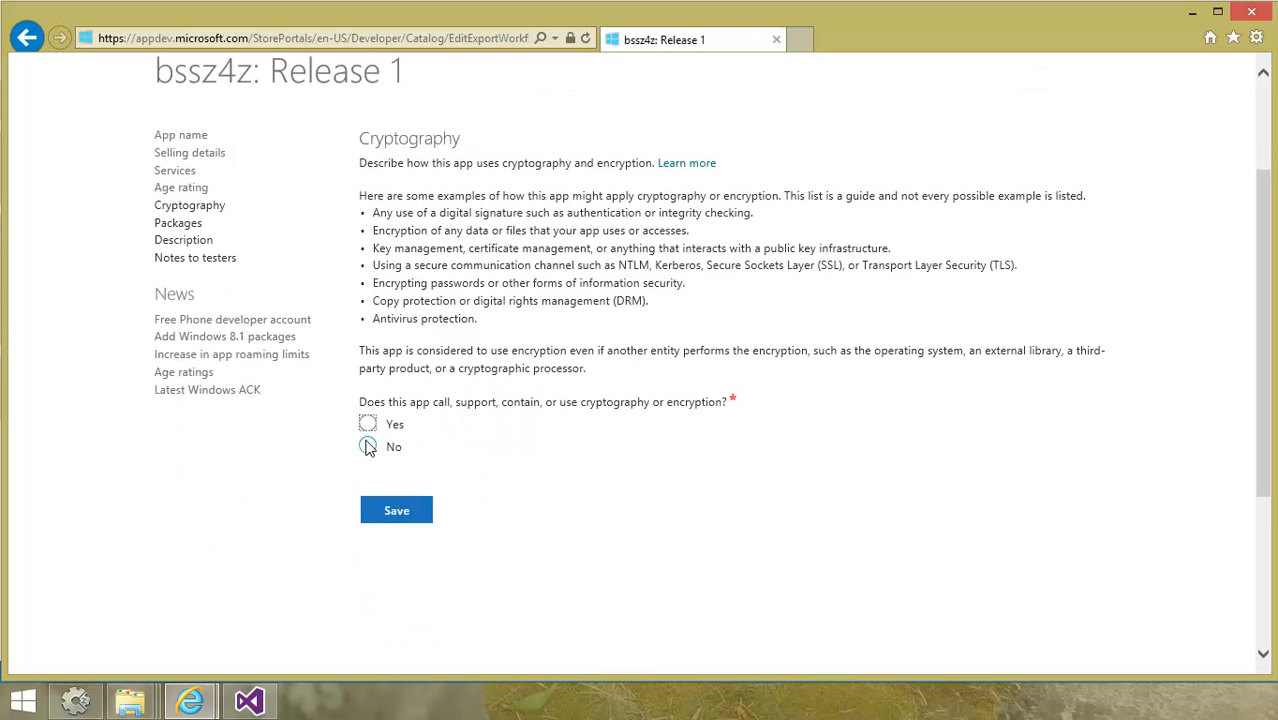
left_click(368, 447)
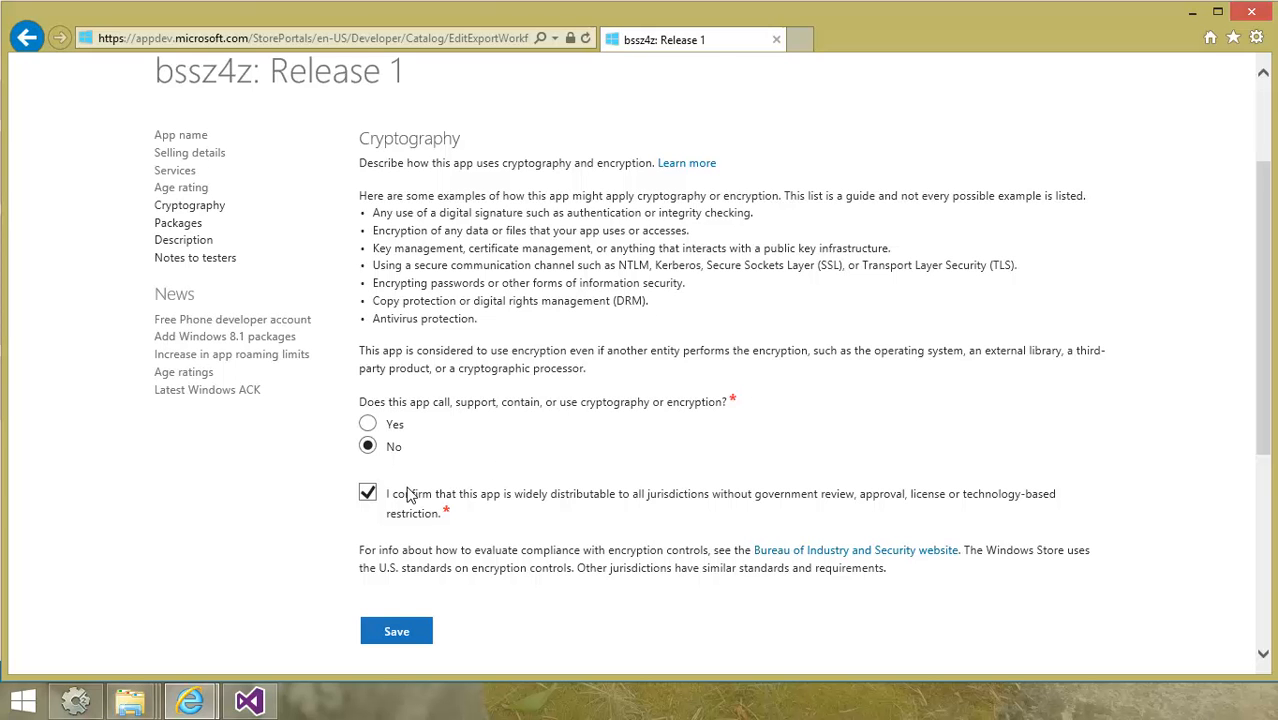
left_click(405, 634)
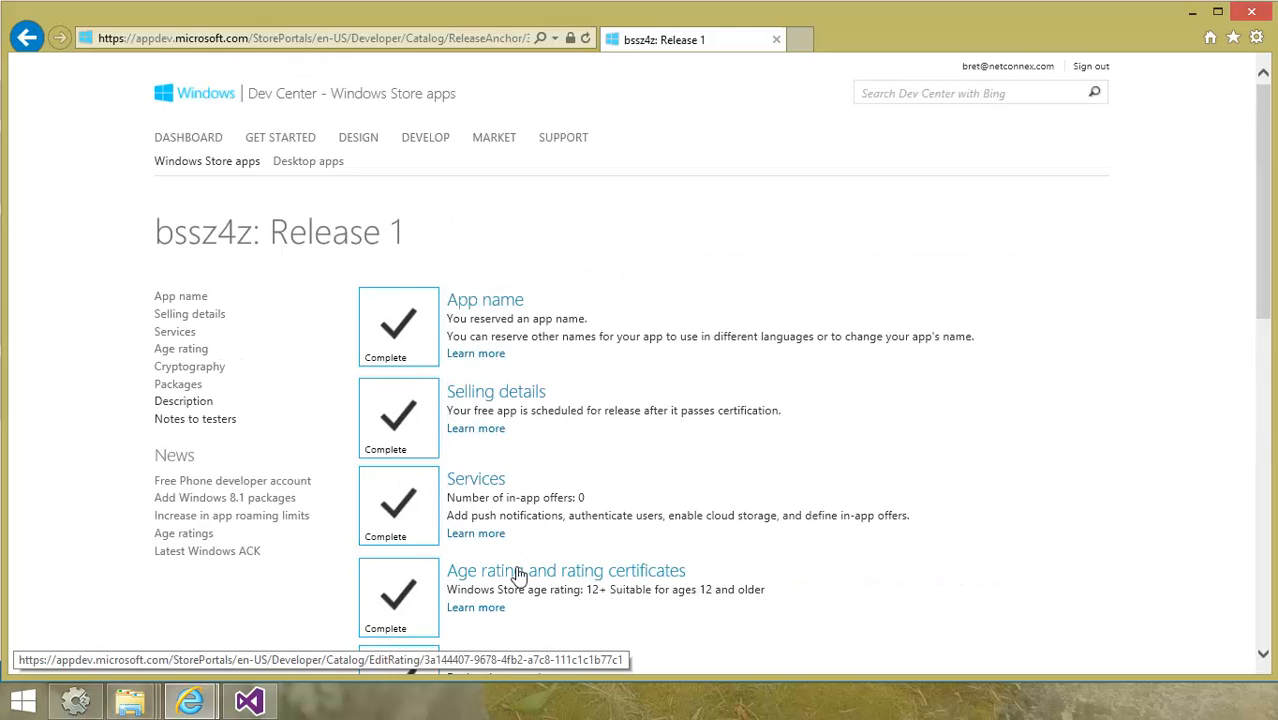
scroll(540, 568, "down", 3)
- Choose Zisforzombie_1.1.0.0_AnyCPU.appxupload from C:\z4z\win8\AppPackages as the package to upload
left_click(482, 453)
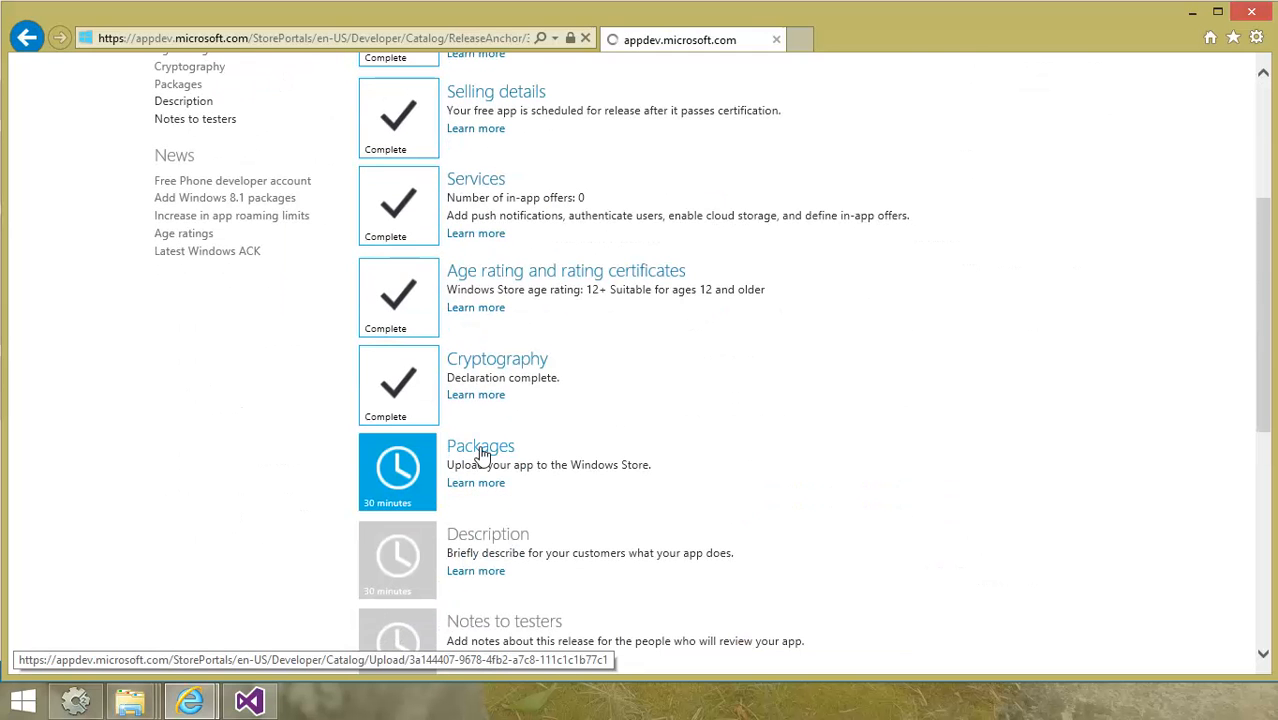
scroll(482, 456, "down", 2)
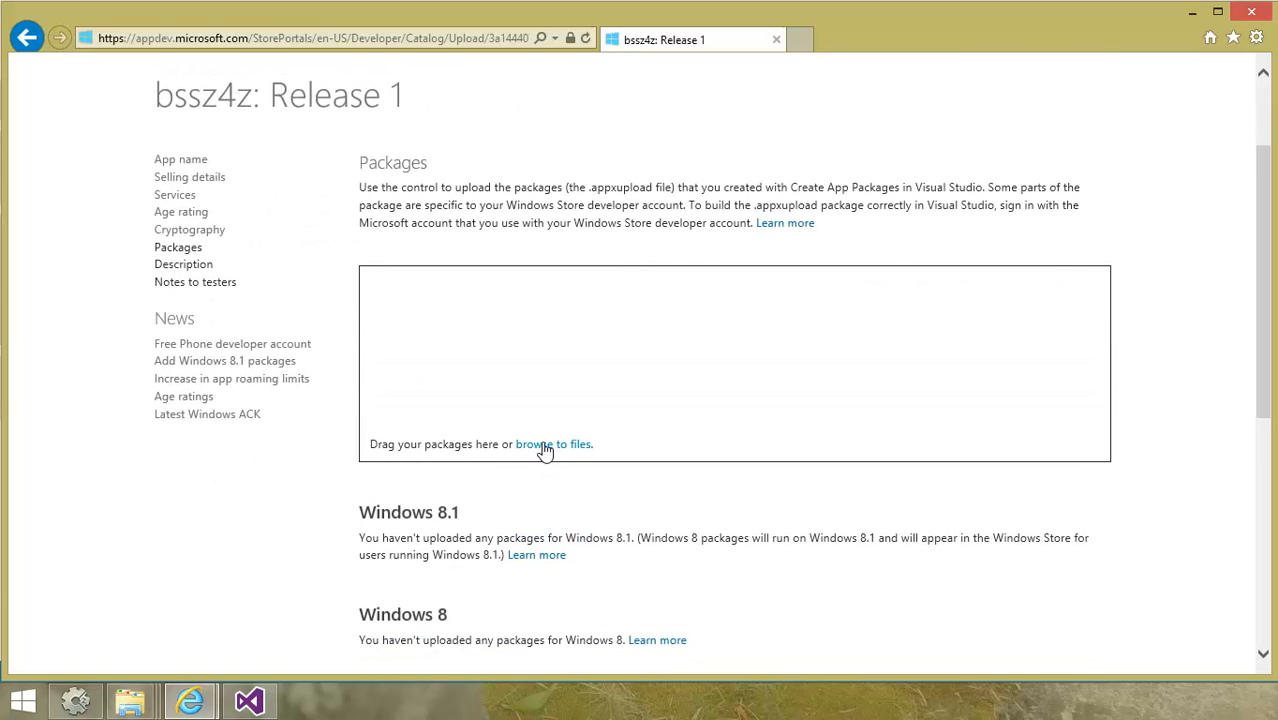
left_click(537, 449)
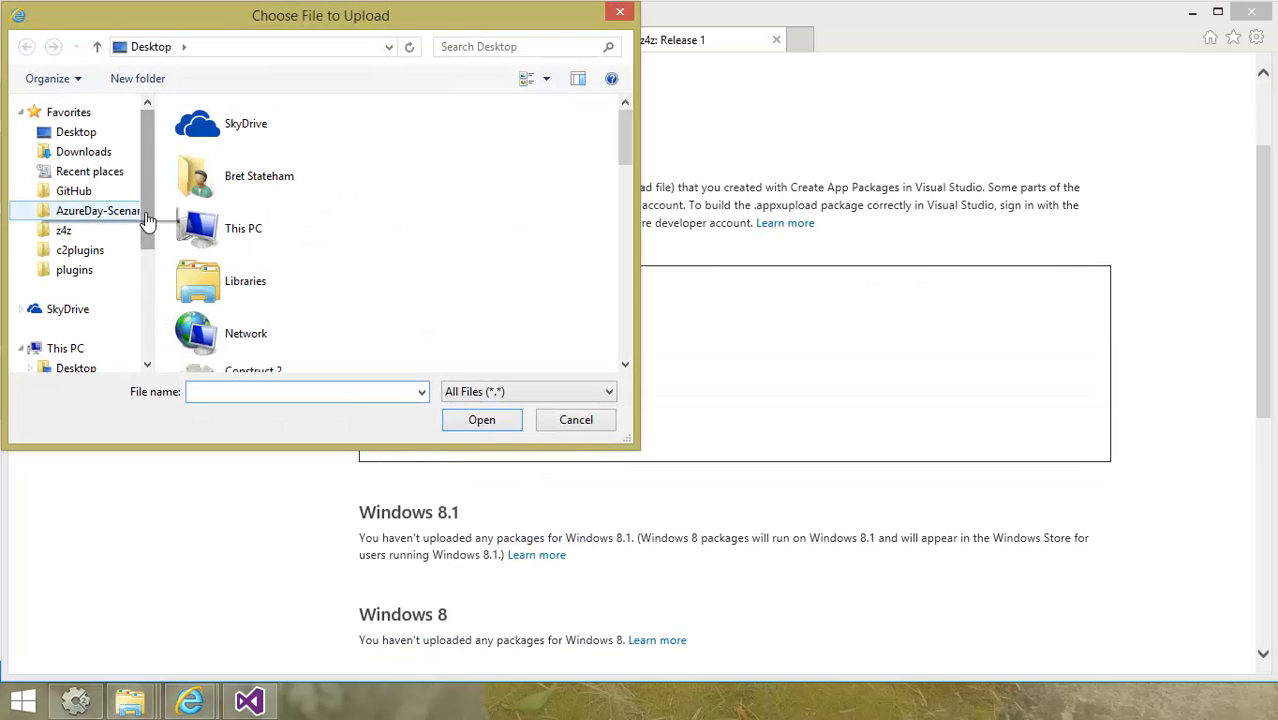
left_click_drag(146, 198, 152, 310)
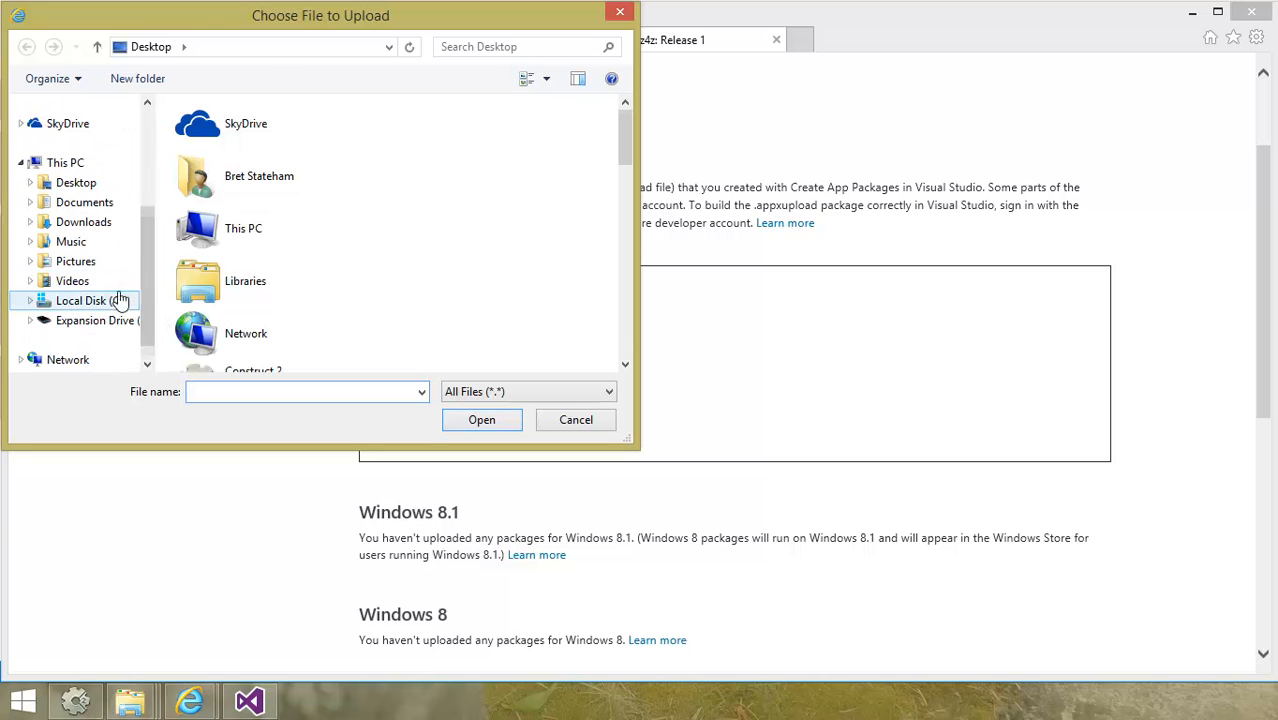
left_click(112, 302)
left_click_drag(623, 195, 626, 300)
double_click(272, 329)
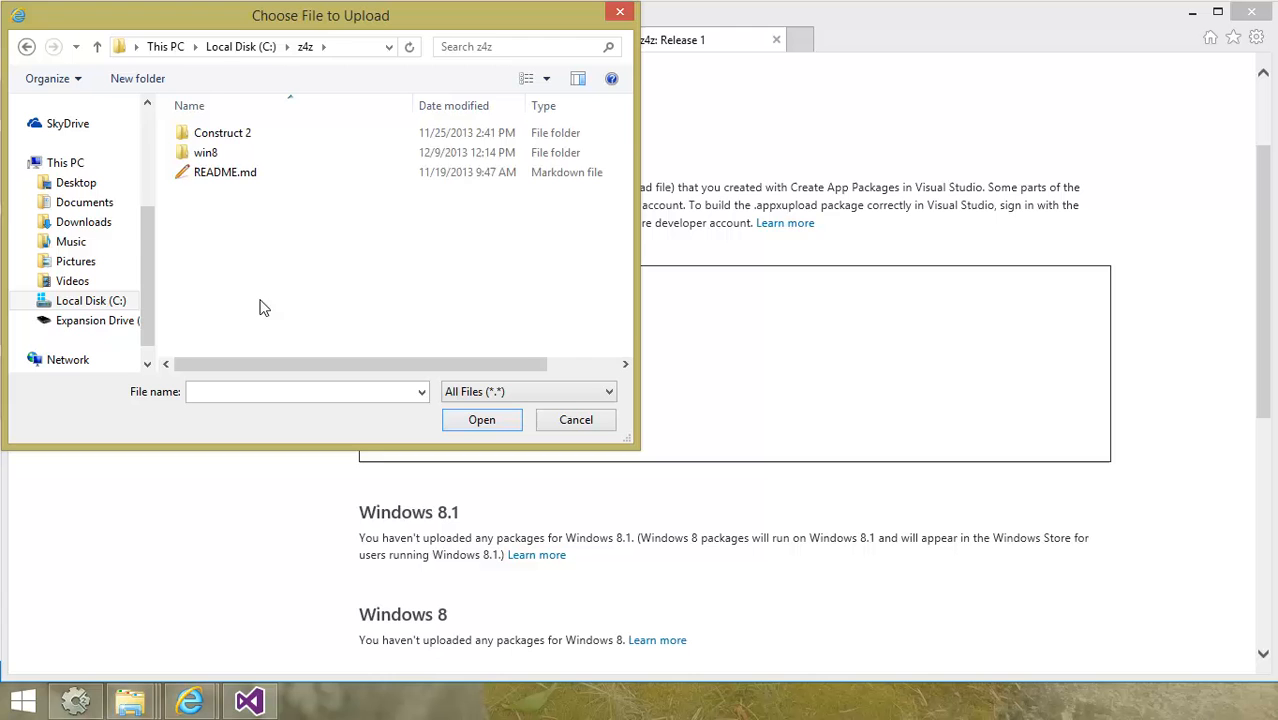
double_click(223, 152)
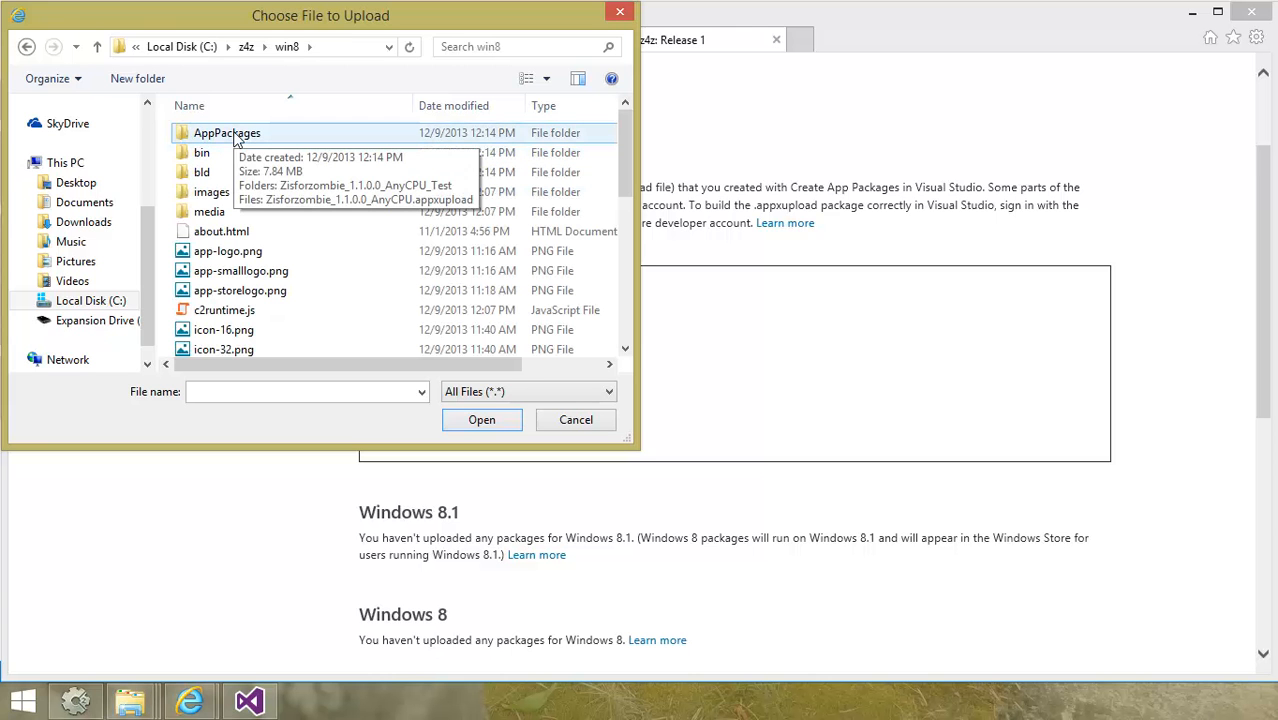
double_click(228, 133)
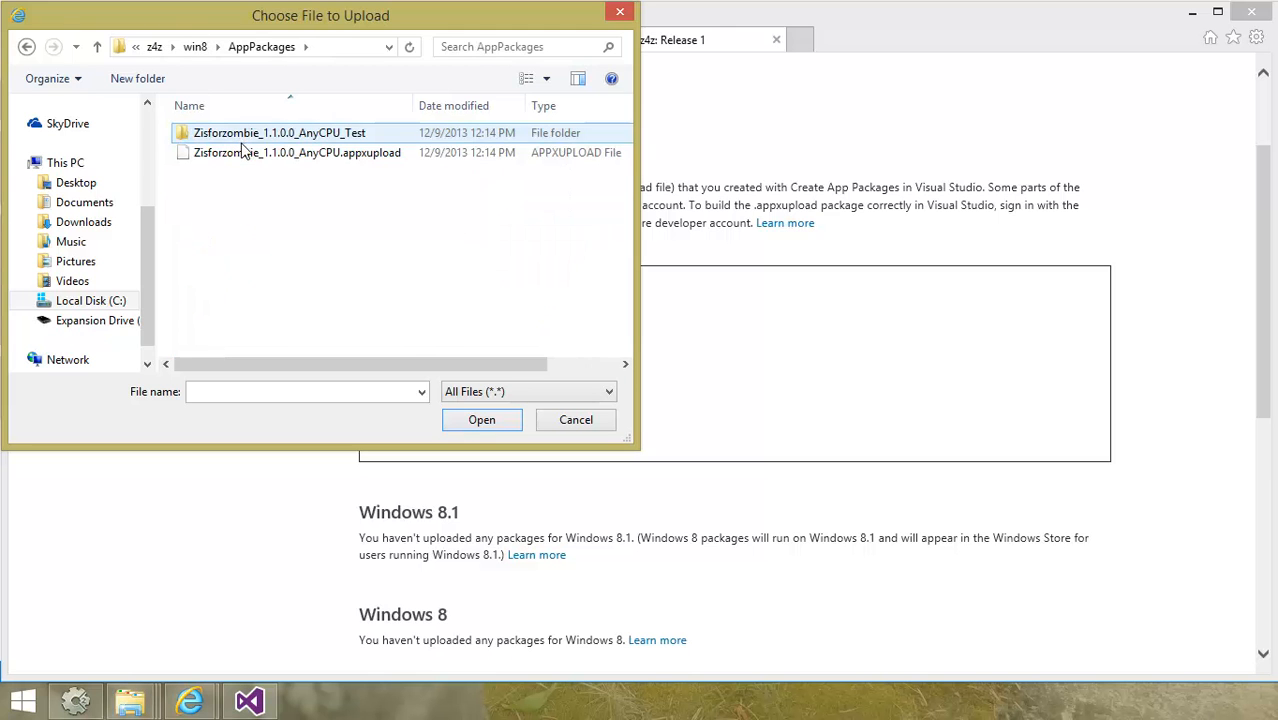
left_click(241, 152)
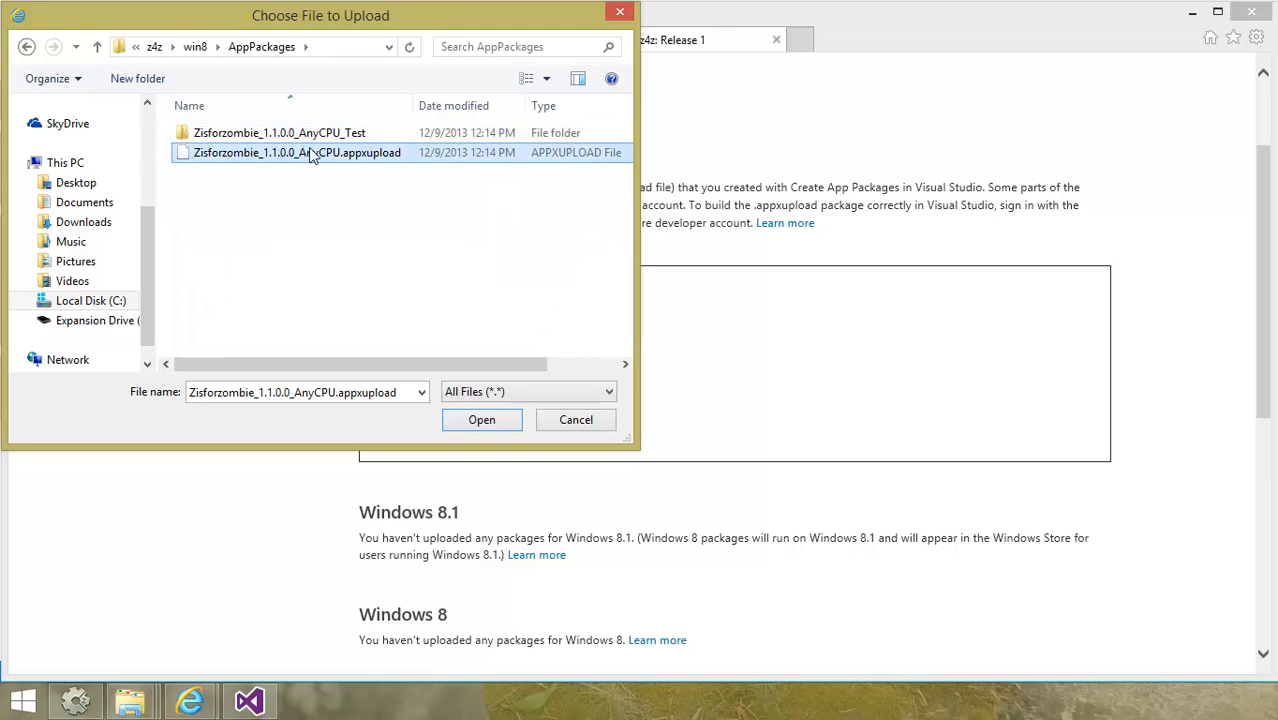
- Upload the chosen package and save the Packages page
left_click(482, 420)
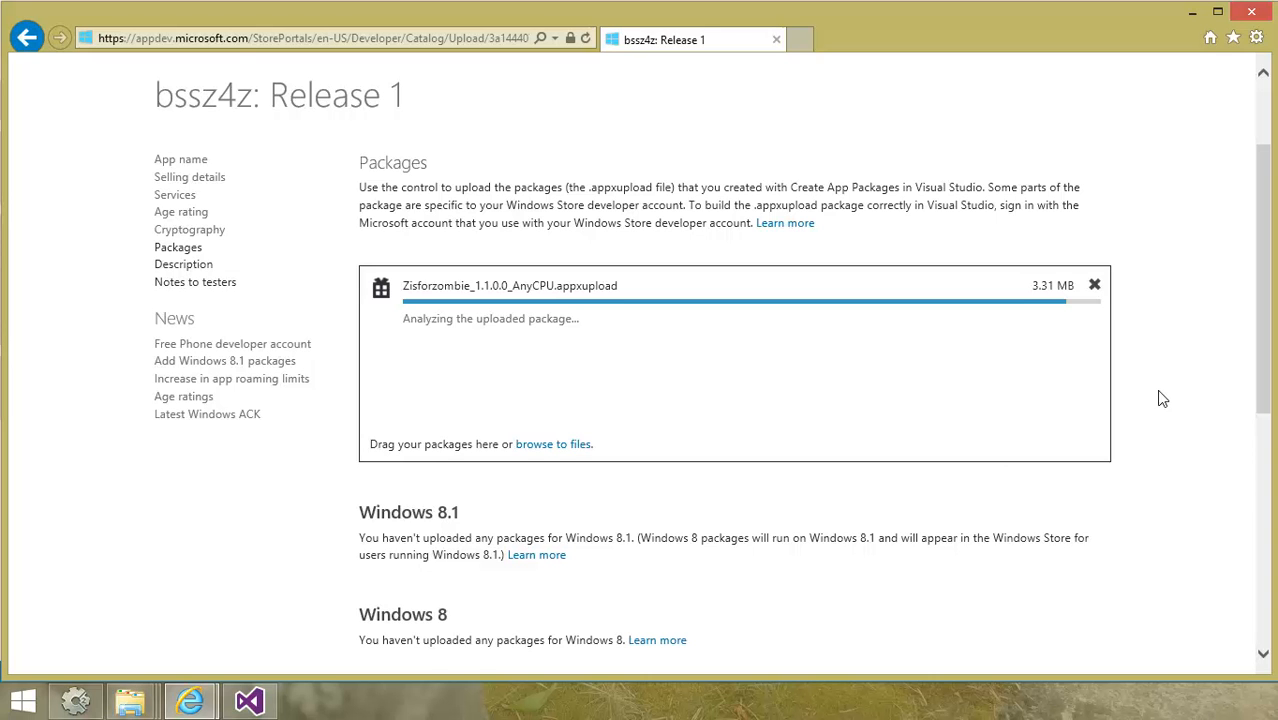
scroll(1159, 398, "down", 3)
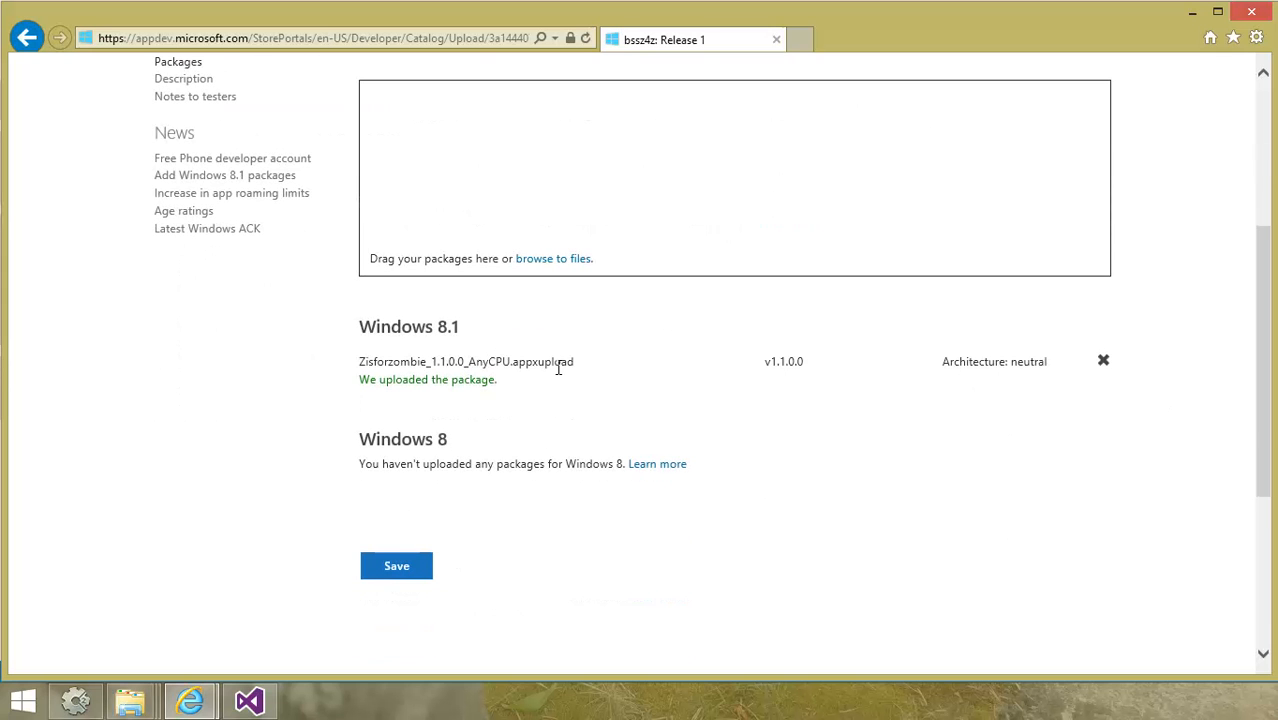
left_click(424, 570)
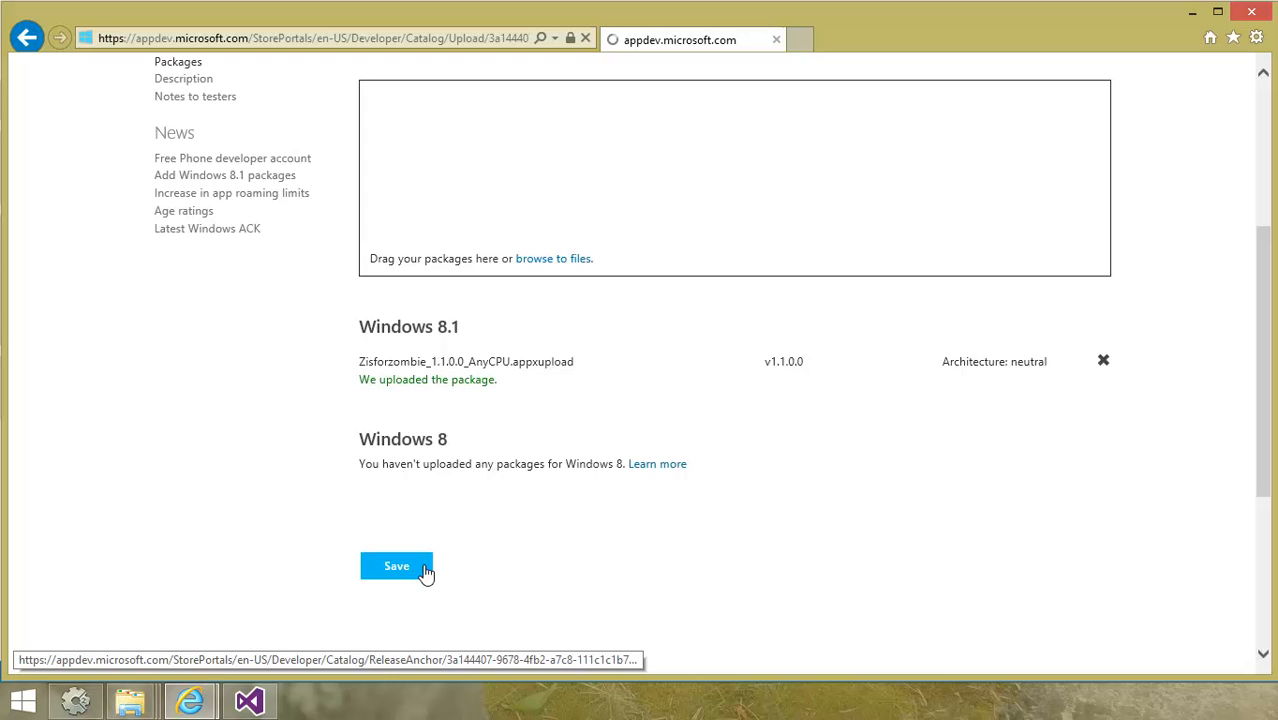
scroll(580, 488, "down", 5)
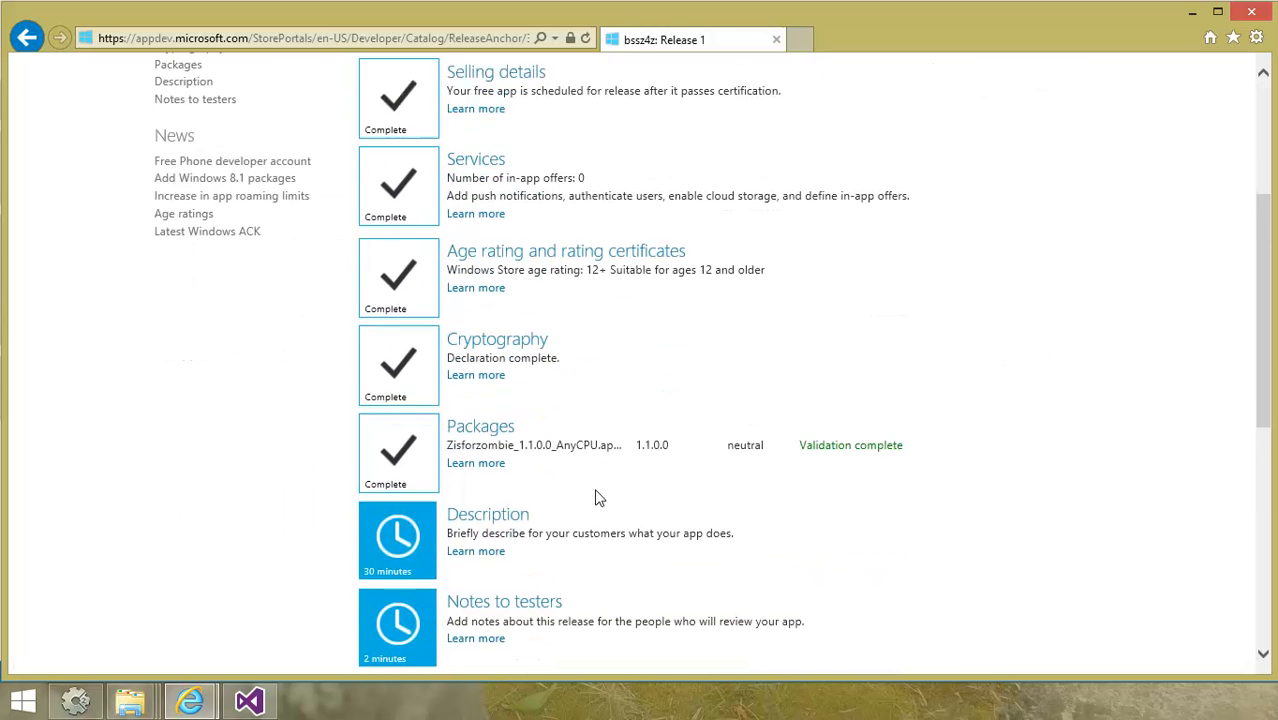
- Enter 'Cool zombie game' as the app description
scroll(597, 497, "down", 1)
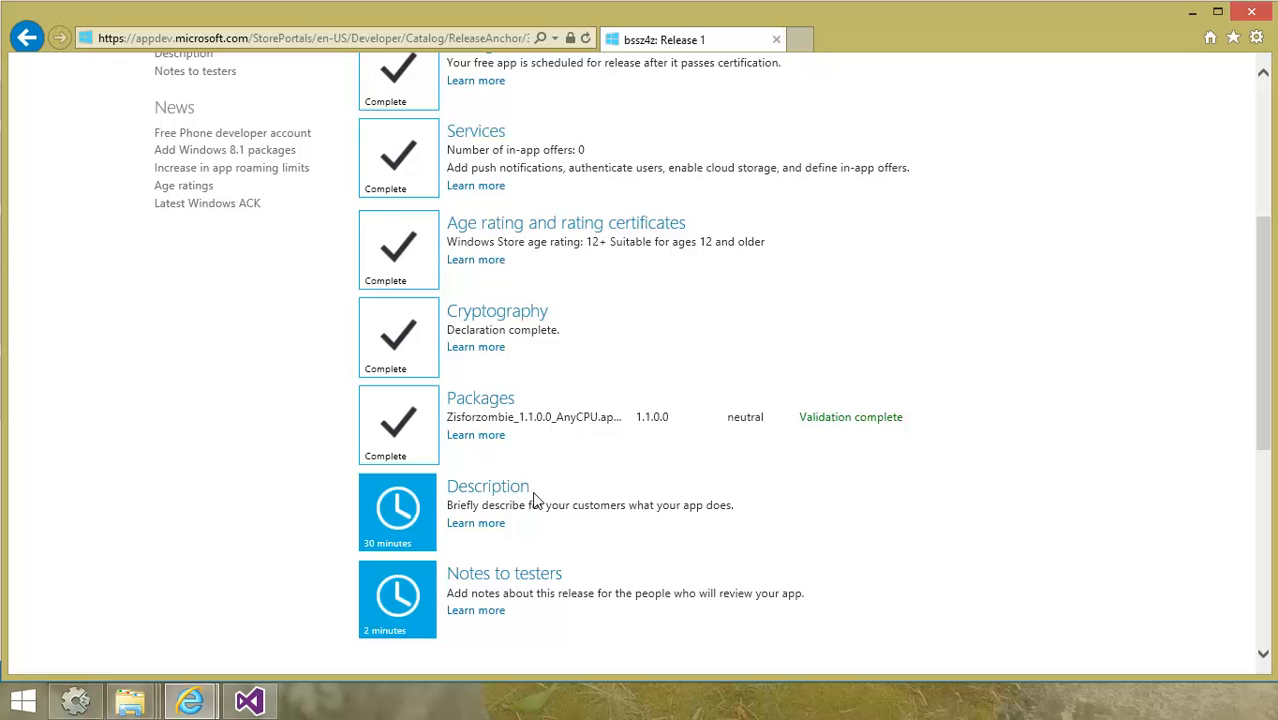
left_click(500, 492)
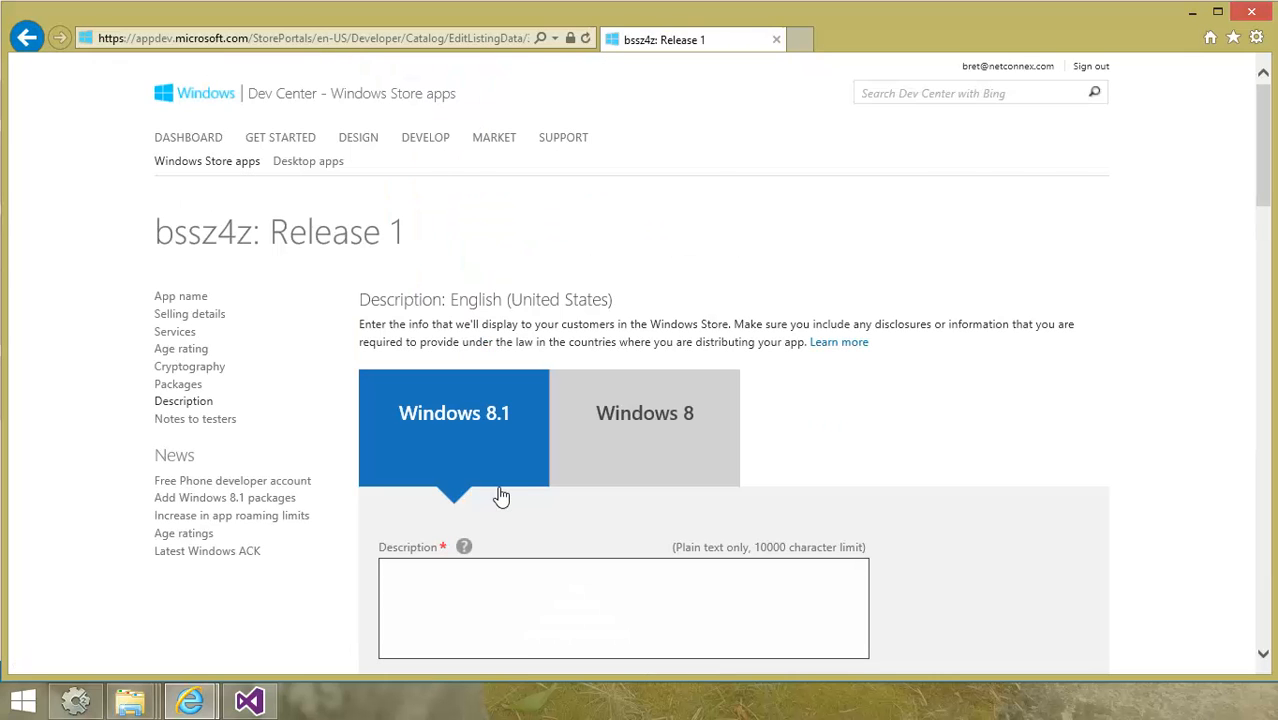
left_click(483, 598)
type("Cool zombie game")
- Upload a Windows Simulator game screenshot captioned 'You are the Zombie!'
scroll(580, 490, "down", 4)
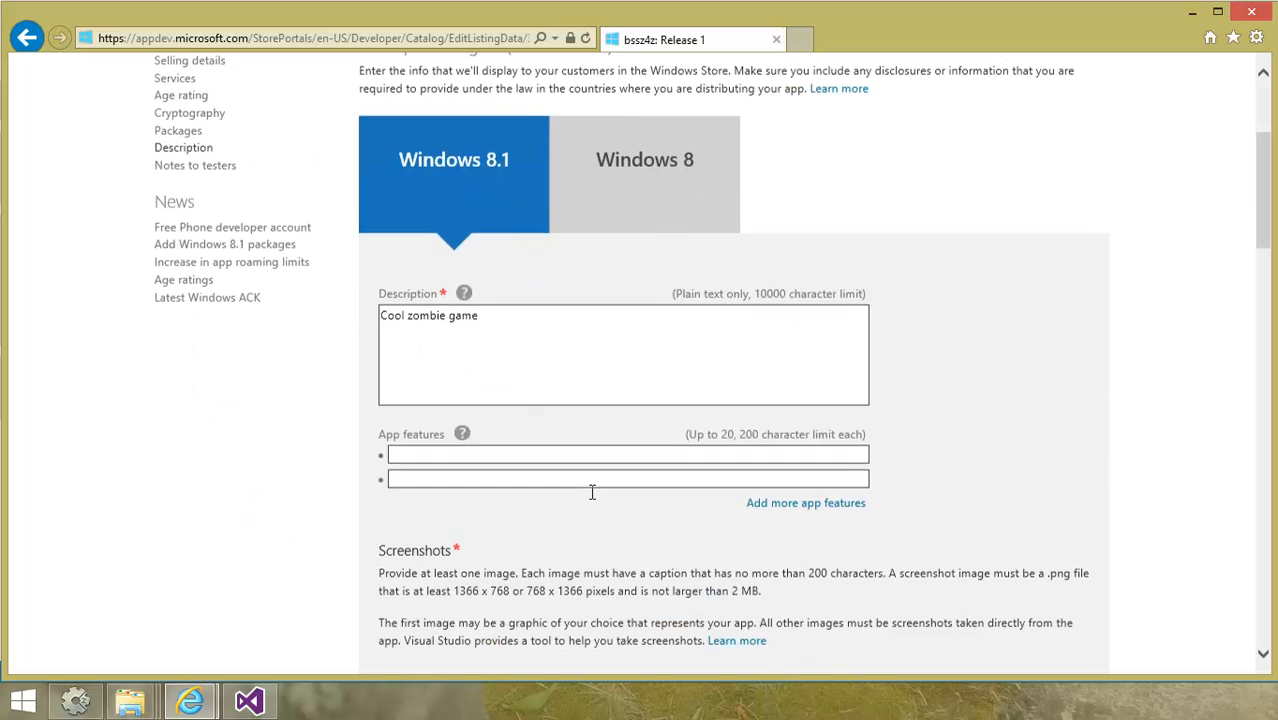
scroll(462, 450, "down", 2)
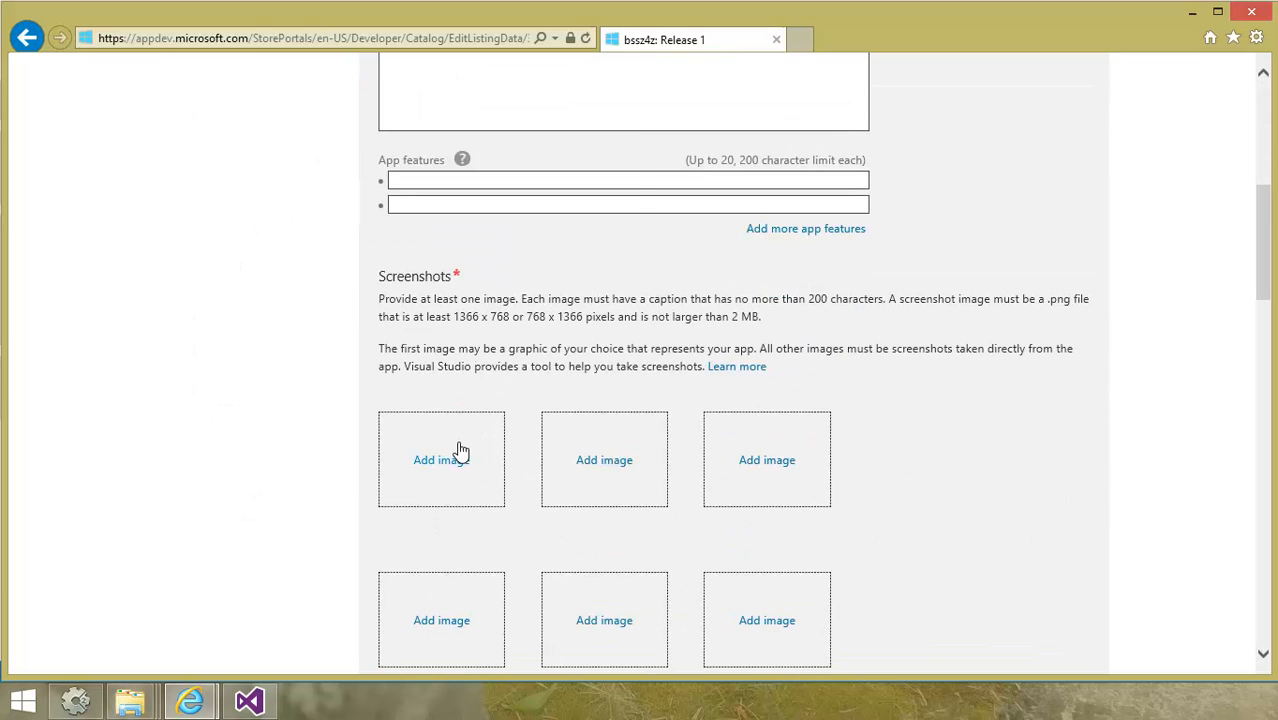
left_click(460, 455)
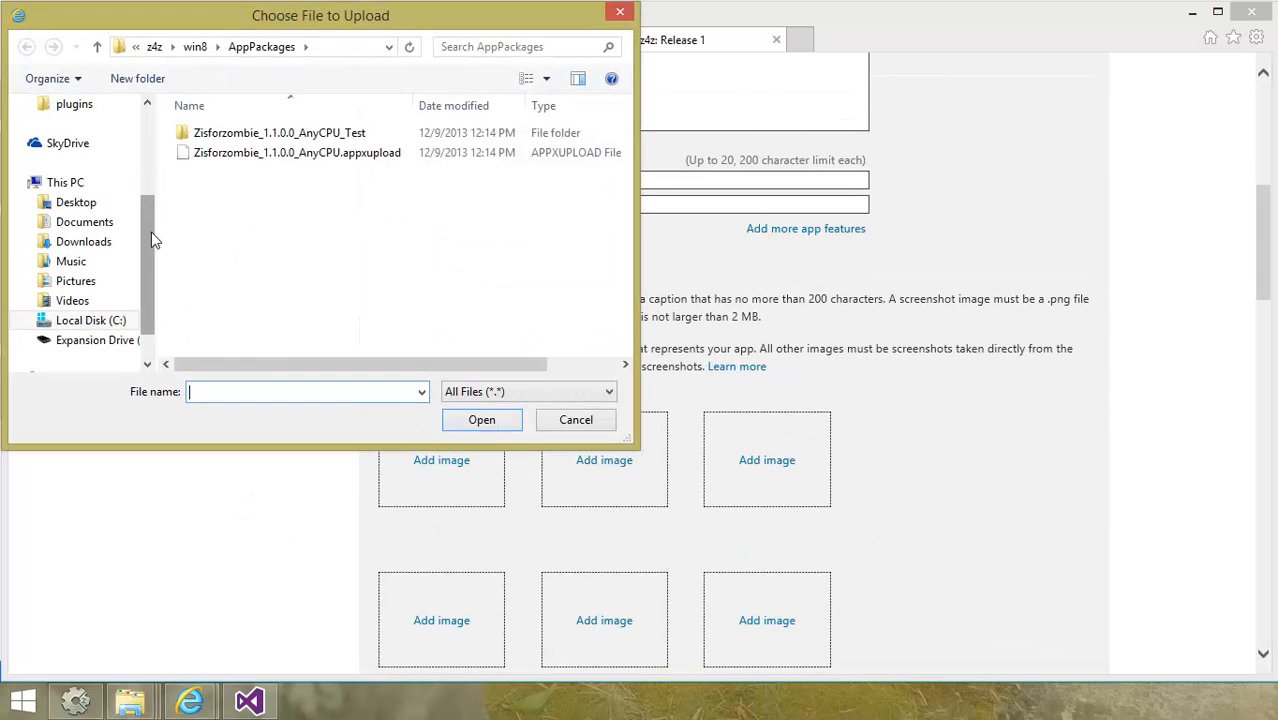
left_click(80, 283)
double_click(338, 165)
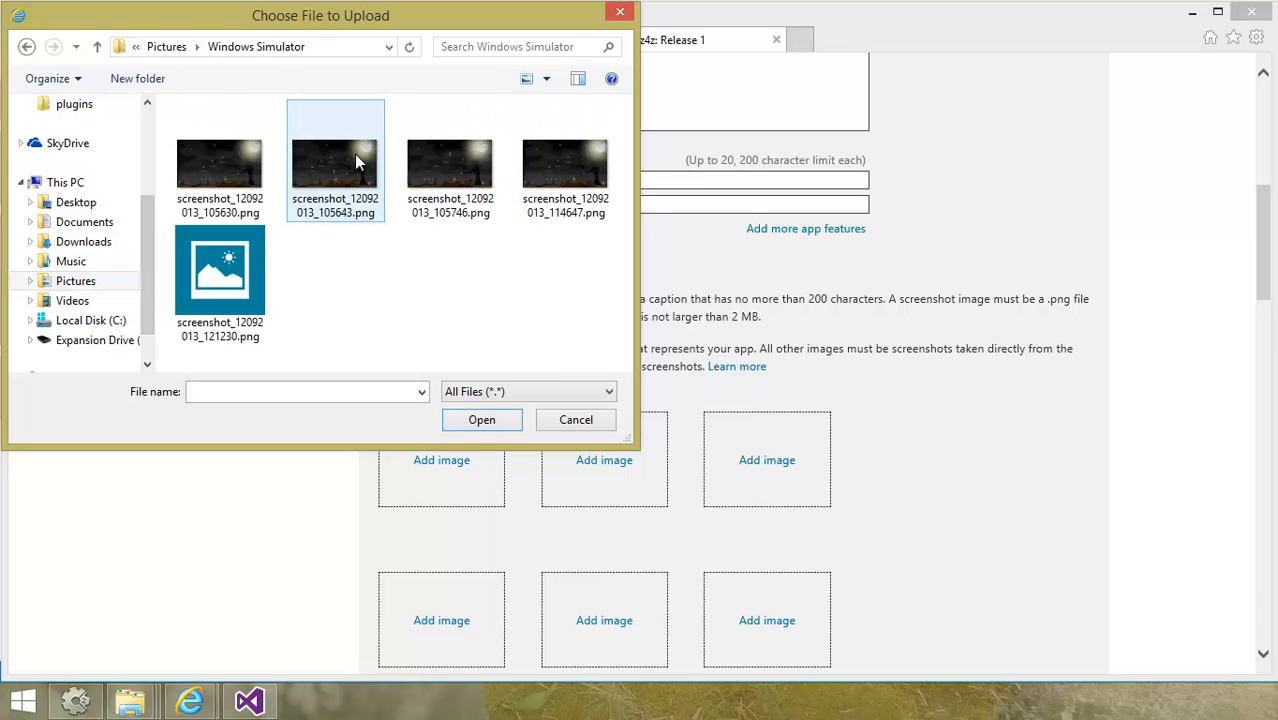
left_click(433, 177)
left_click(483, 419)
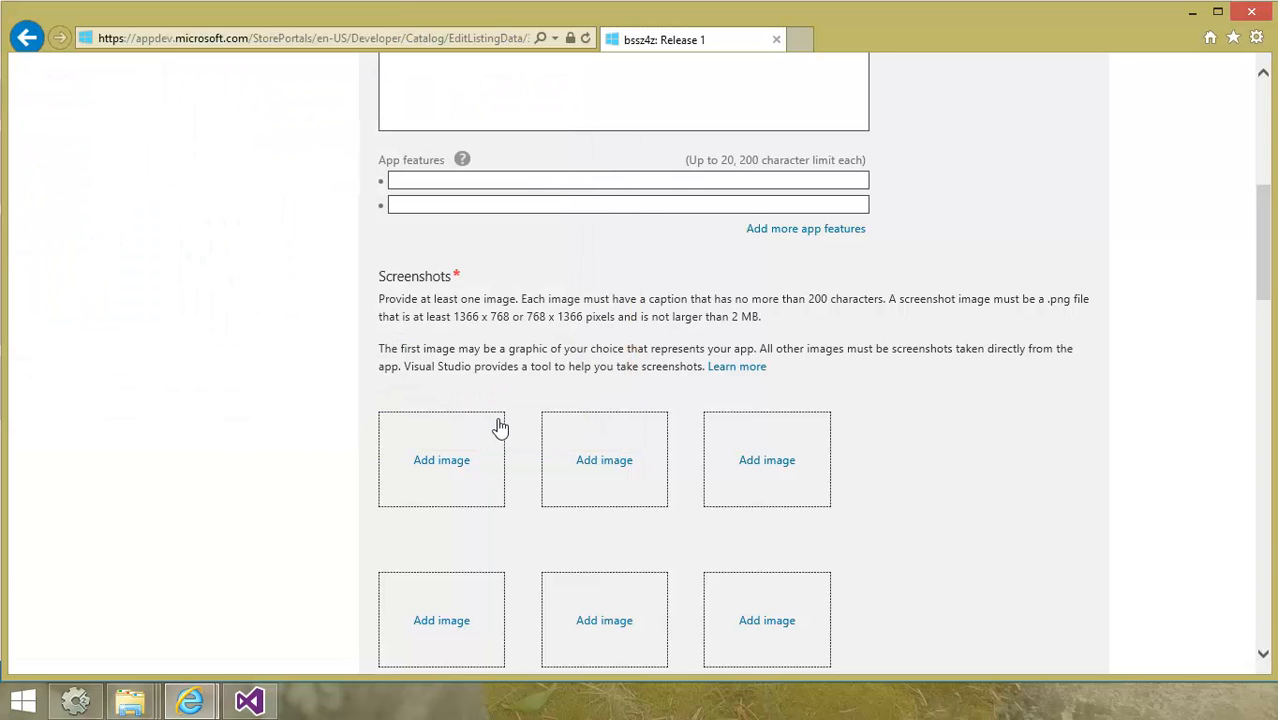
scroll(528, 370, "down", 1)
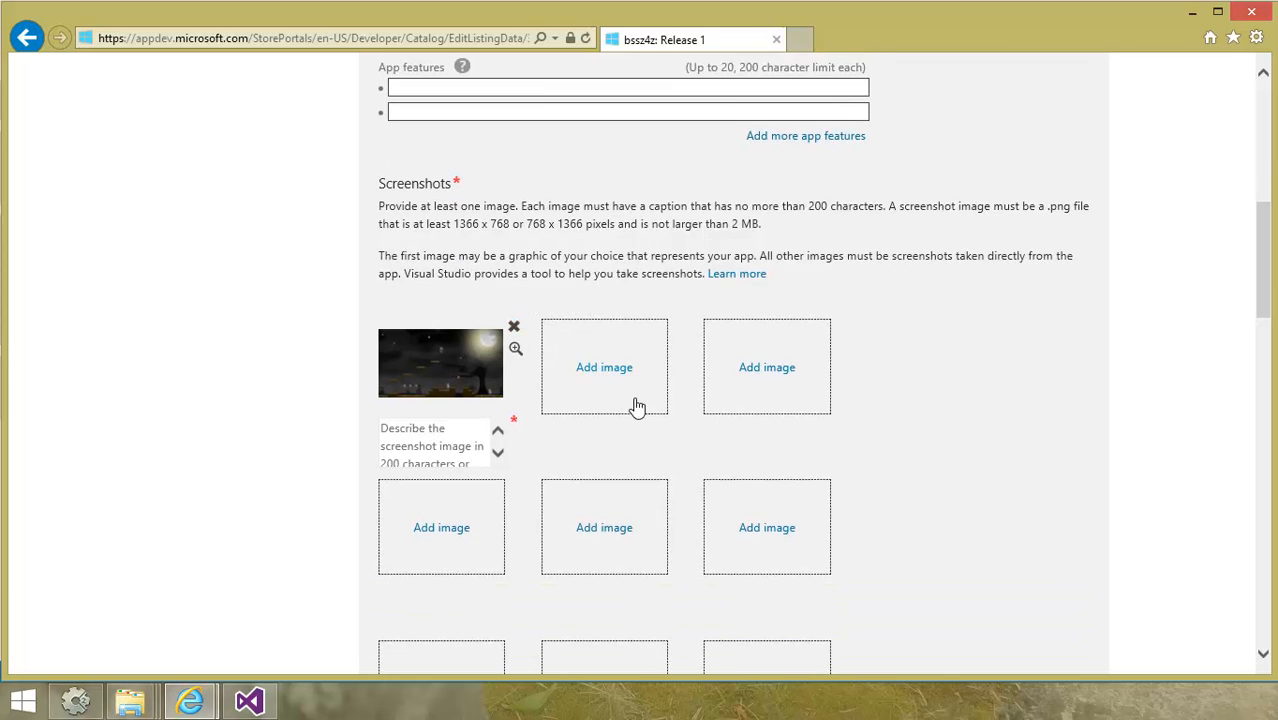
scroll(737, 498, "down", 1)
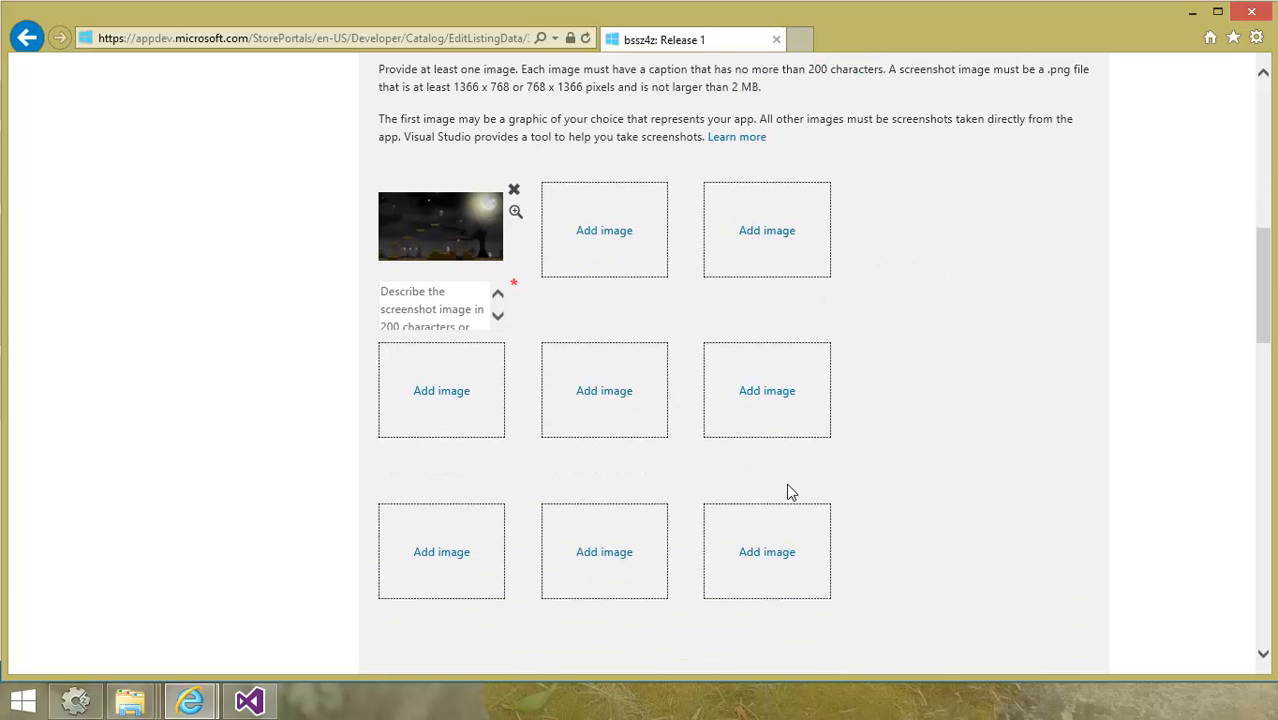
left_click(390, 298)
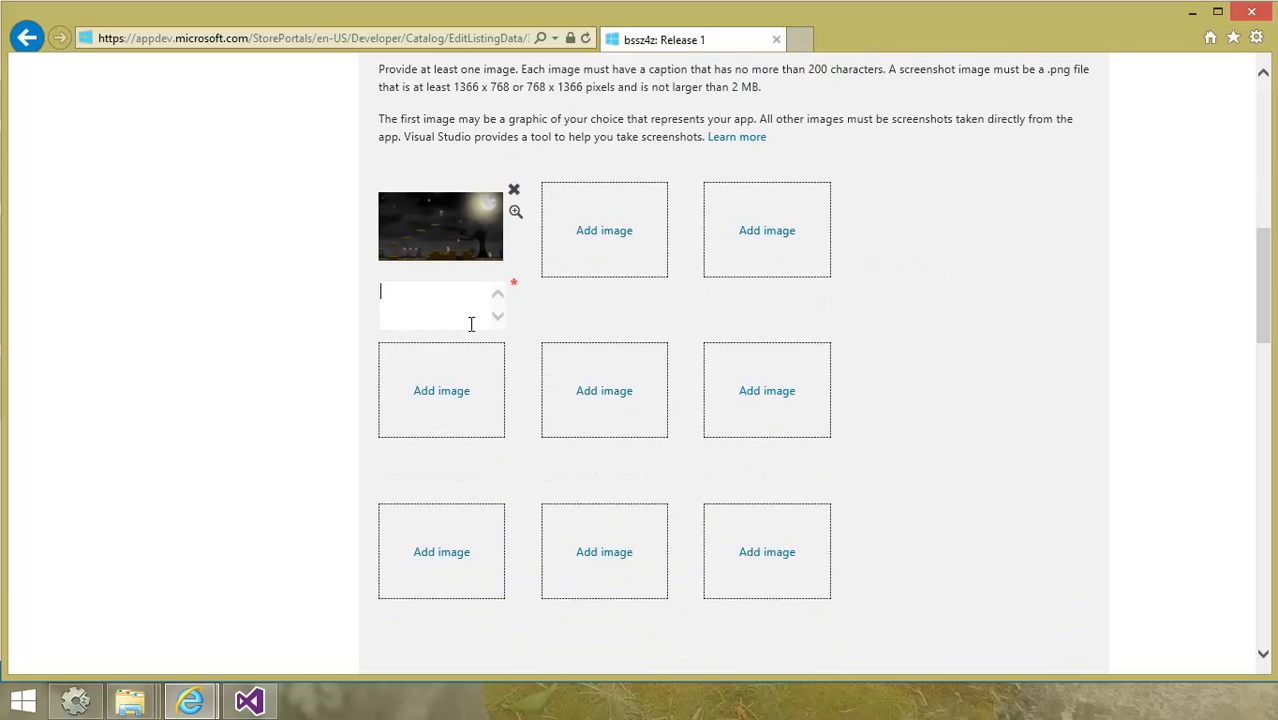
type("You are the Zombie!")
- Write the release notes 'First release of the game! Have fun!'
left_click(906, 365)
scroll(906, 369, "down", 4)
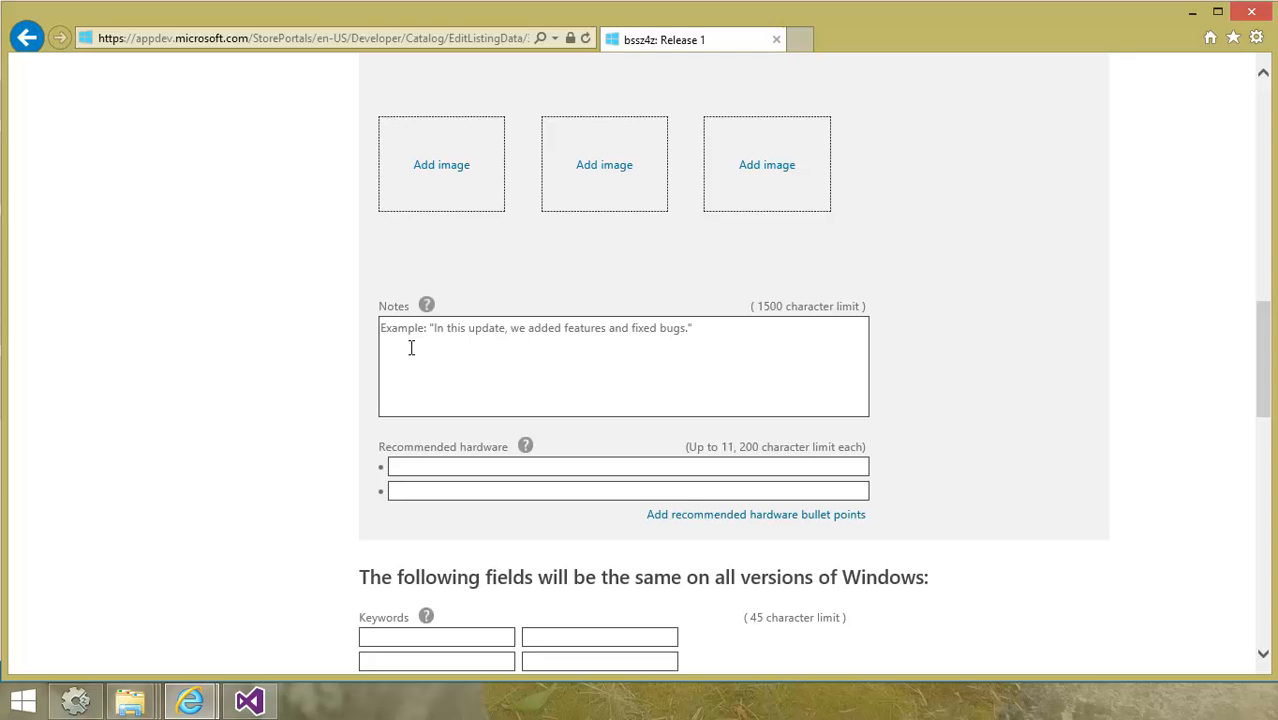
left_click(411, 347)
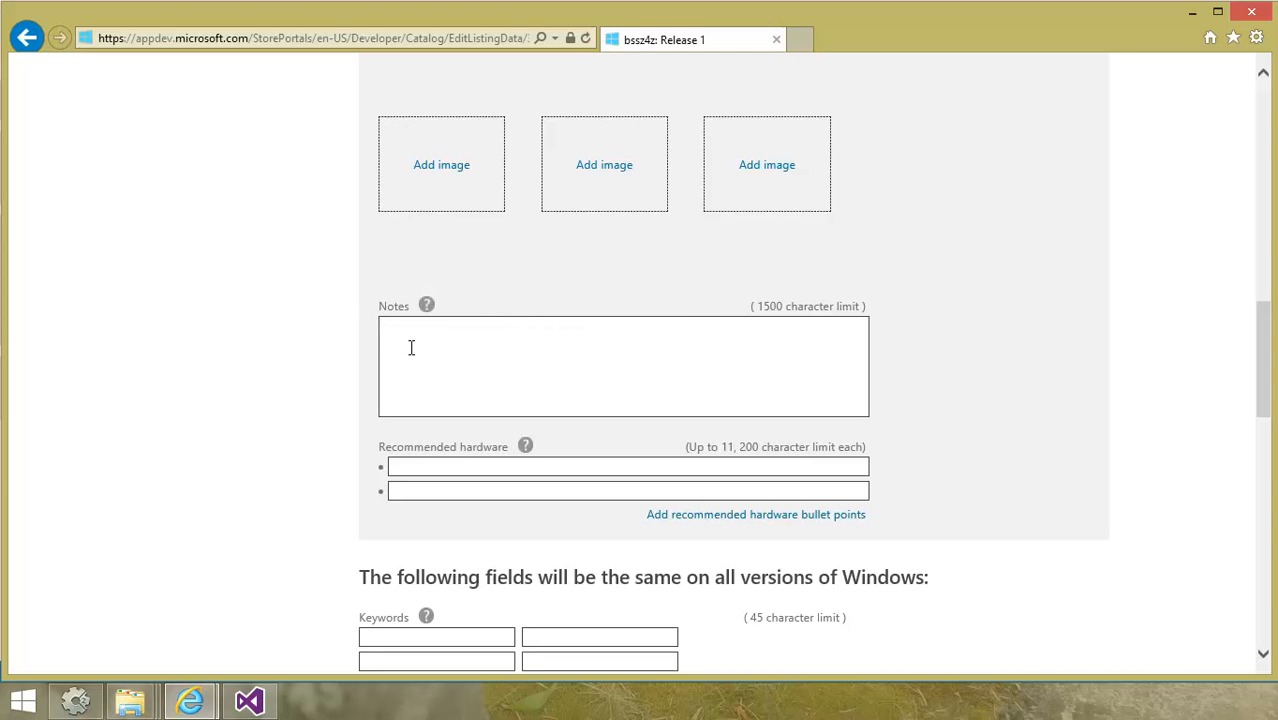
type("First release of the game!  Have fun!")
- Add the keywords Zombie and Platformer
scroll(342, 544, "down", 3)
type("Zombie")
key("Tab")
type("Platformer")
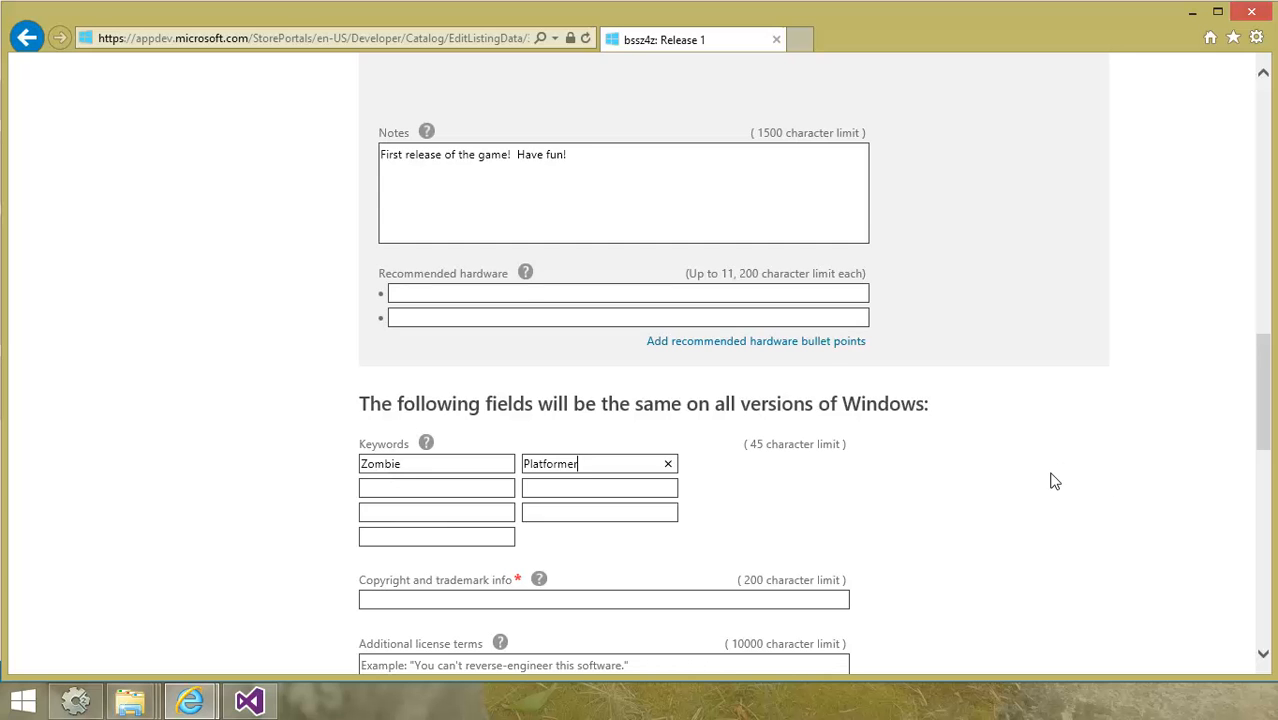
- Enter a 2013 copyright line with the author's name in Copyright and trademark info
scroll(1053, 480, "down", 2)
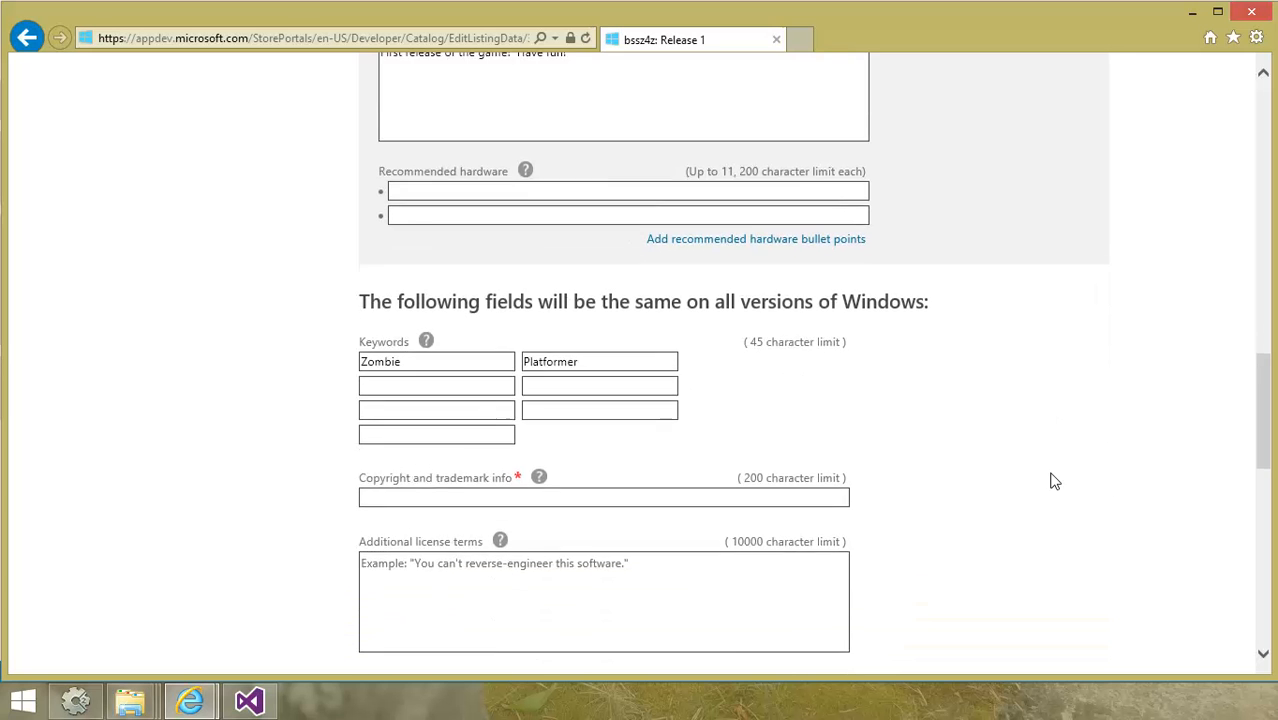
left_click(484, 490)
type("2013 by Bret Stateham")
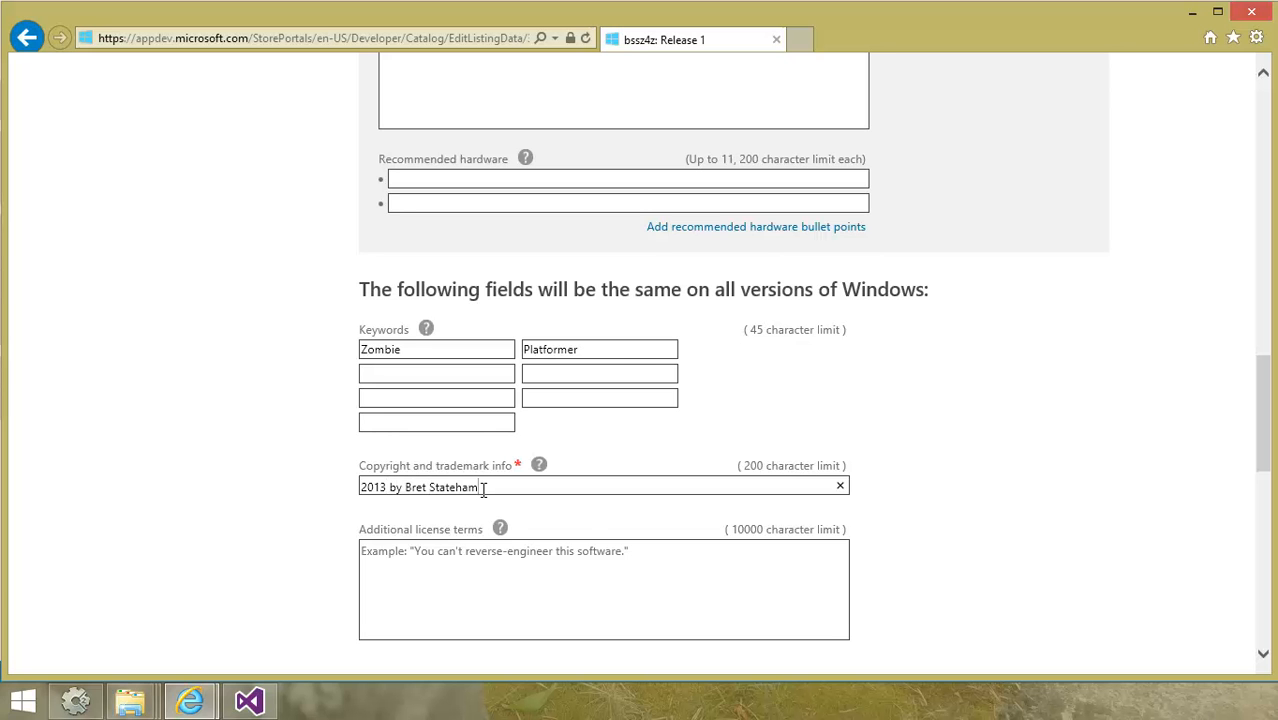
left_click(446, 601)
scroll(482, 578, "down", 1)
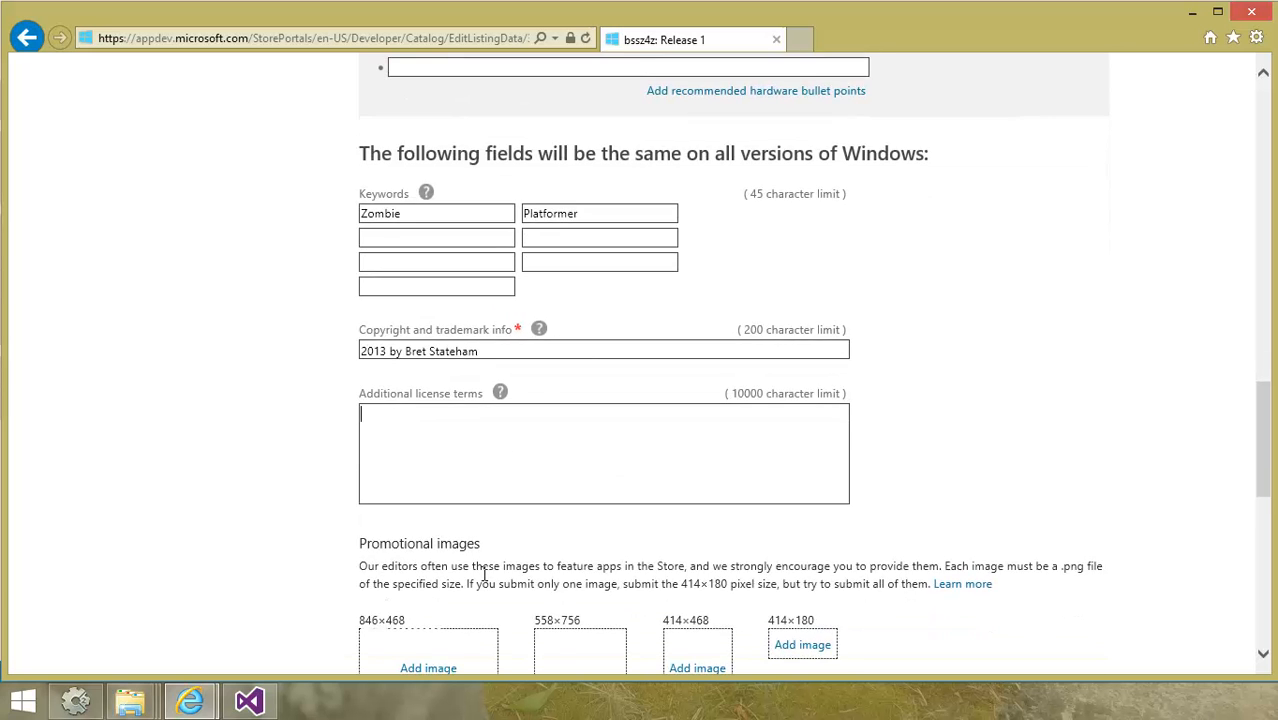
scroll(484, 572, "down", 1)
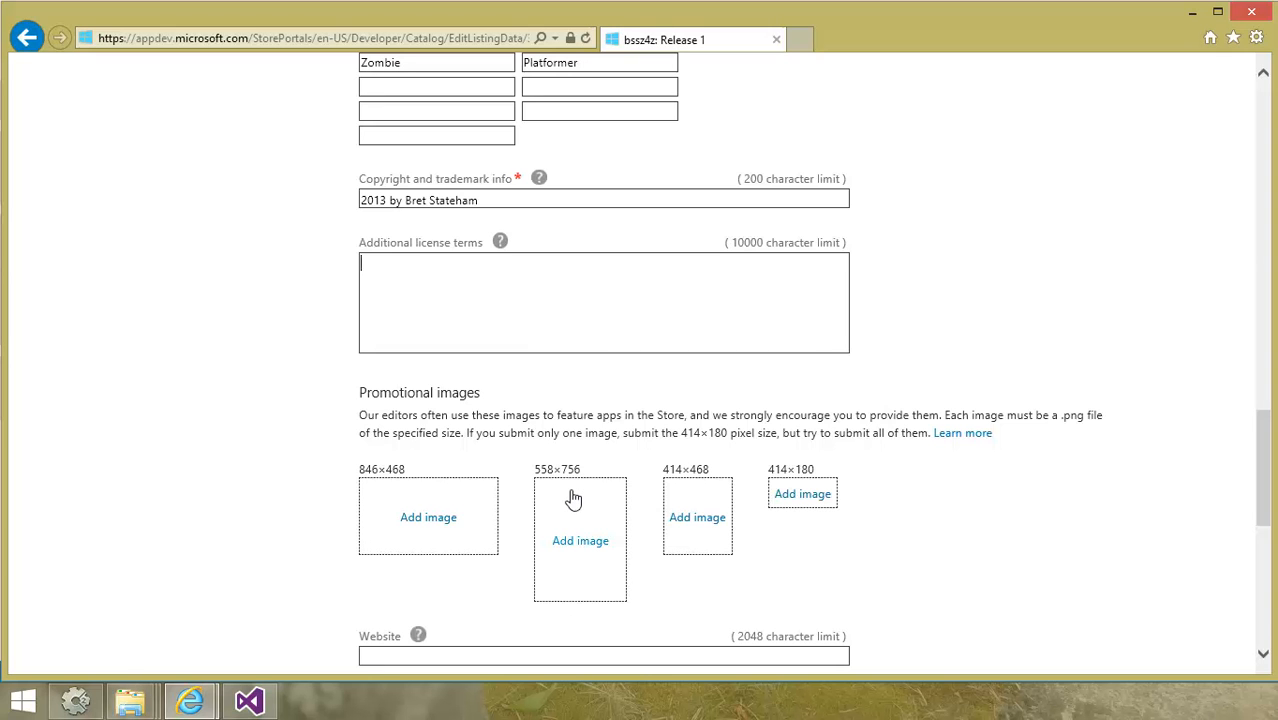
- Leave license terms empty and enter z4zgames.com as the website and support contact
left_click(553, 437)
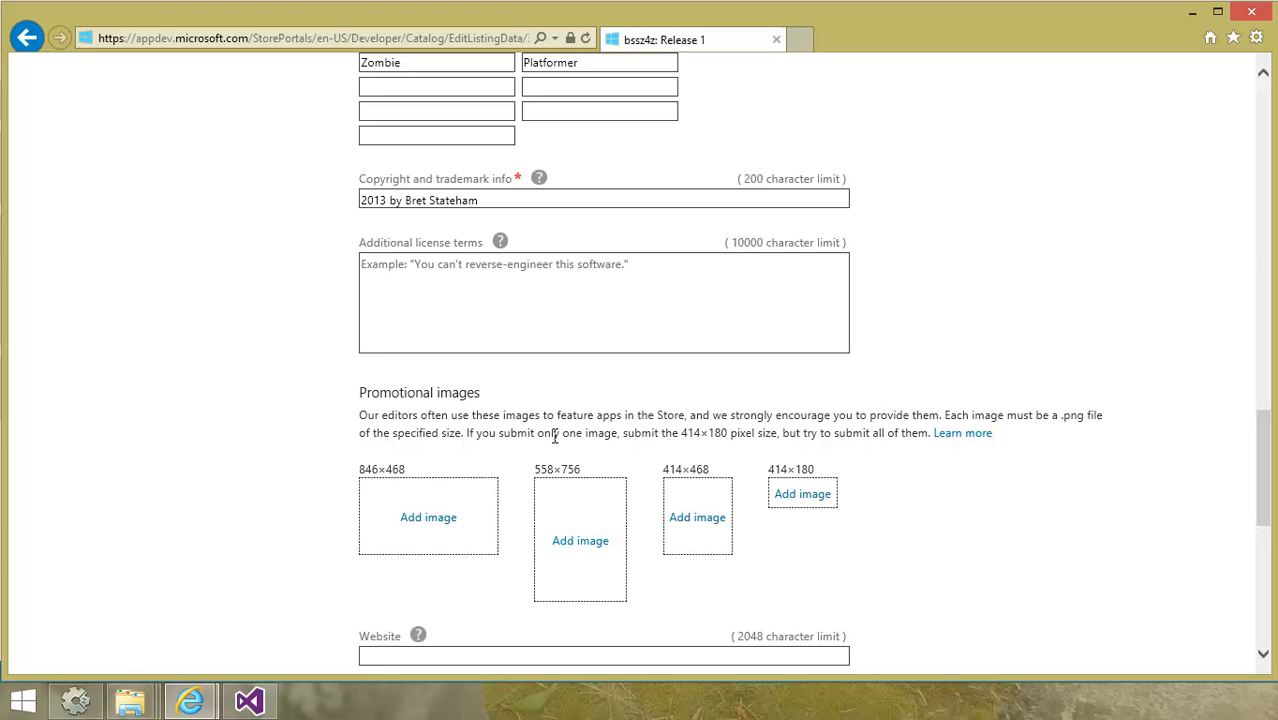
scroll(555, 436, "down", 2)
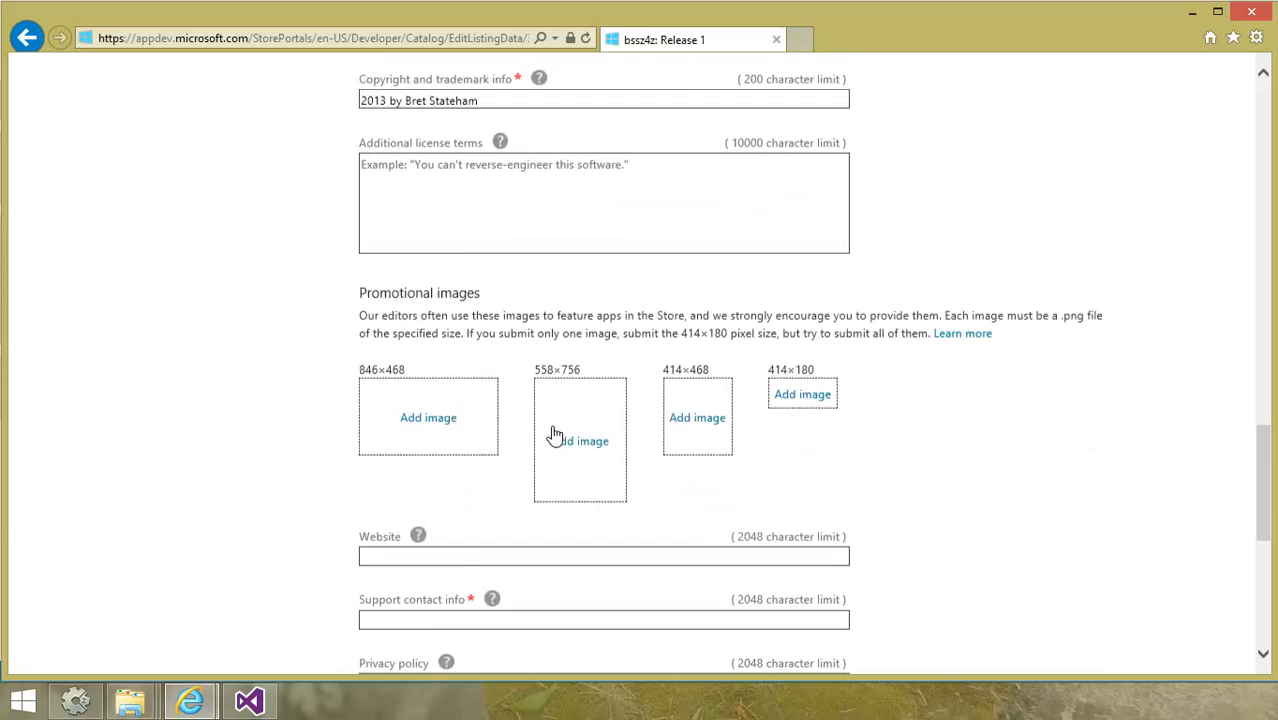
left_click(448, 518)
type("z4zgames.com")
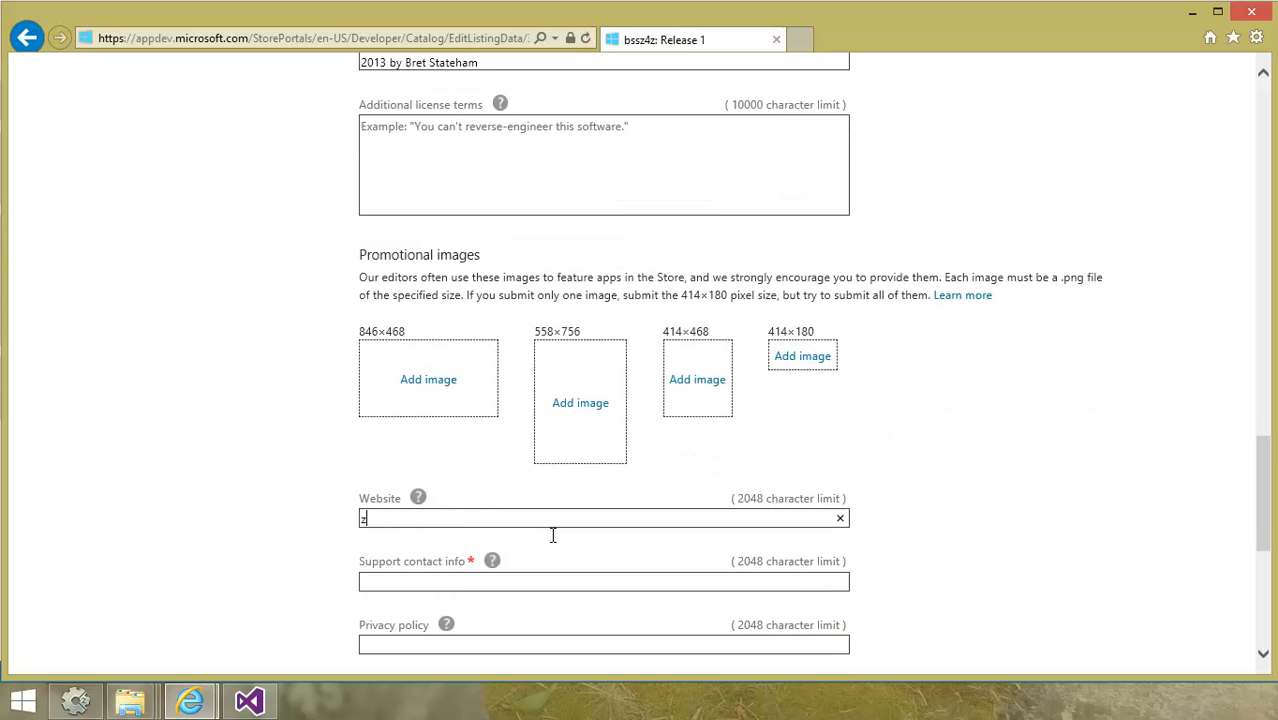
key("Tab")
key("Tab")
type("z4zgames.com")
- Enter z4zgames.com as the privacy policy and save the description listing
key("Tab")
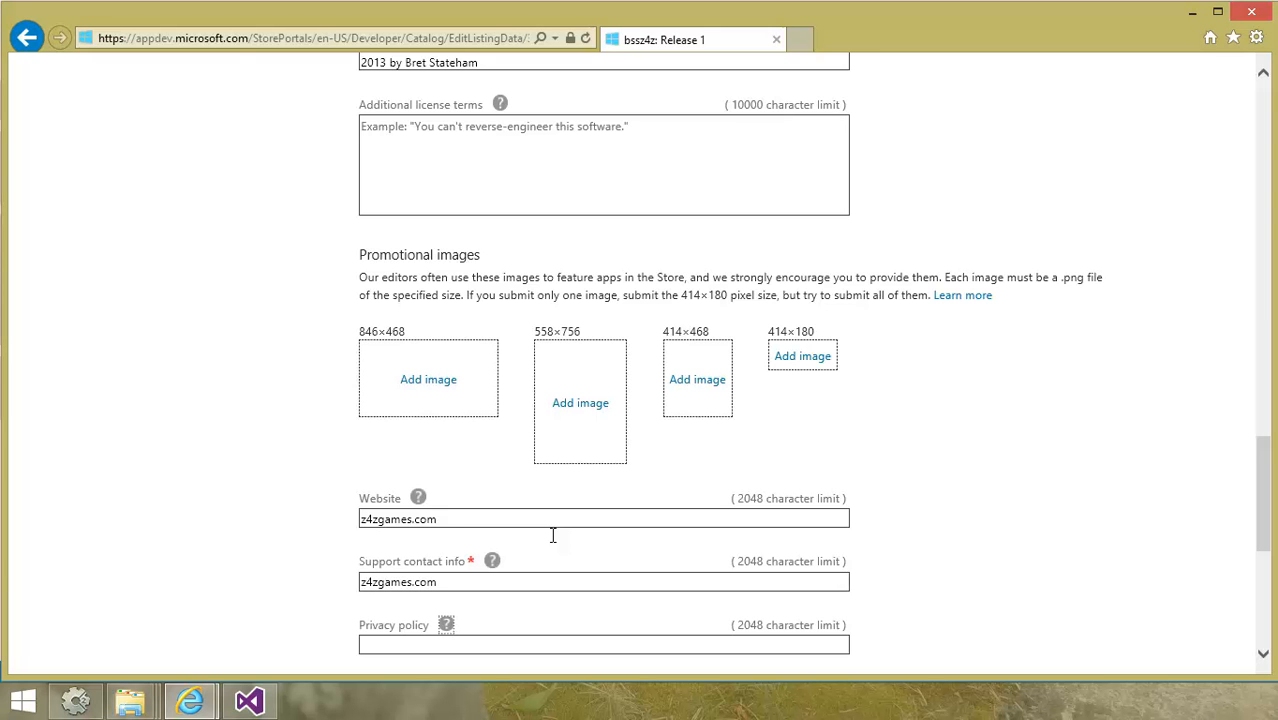
key("Tab")
type("z4zgames.com")
scroll(1009, 472, "down", 2)
scroll(940, 480, "down", 2)
left_click(396, 430)
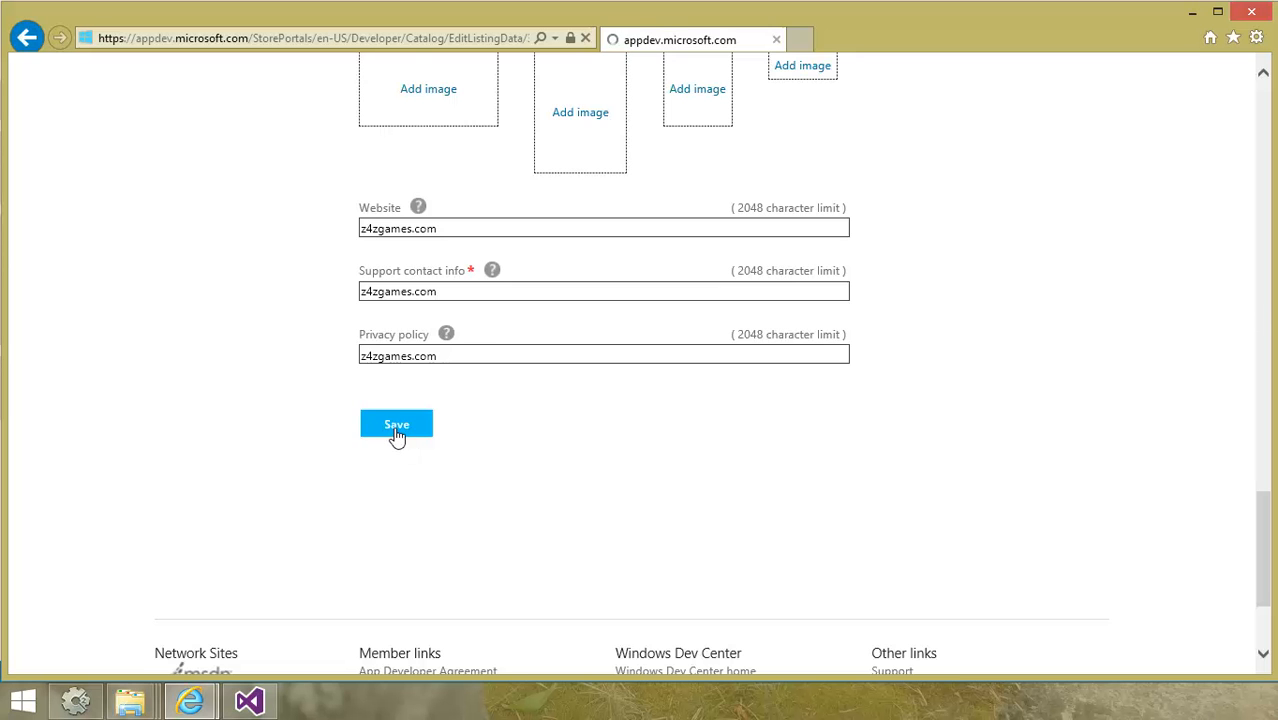
scroll(396, 435, "down", 8)
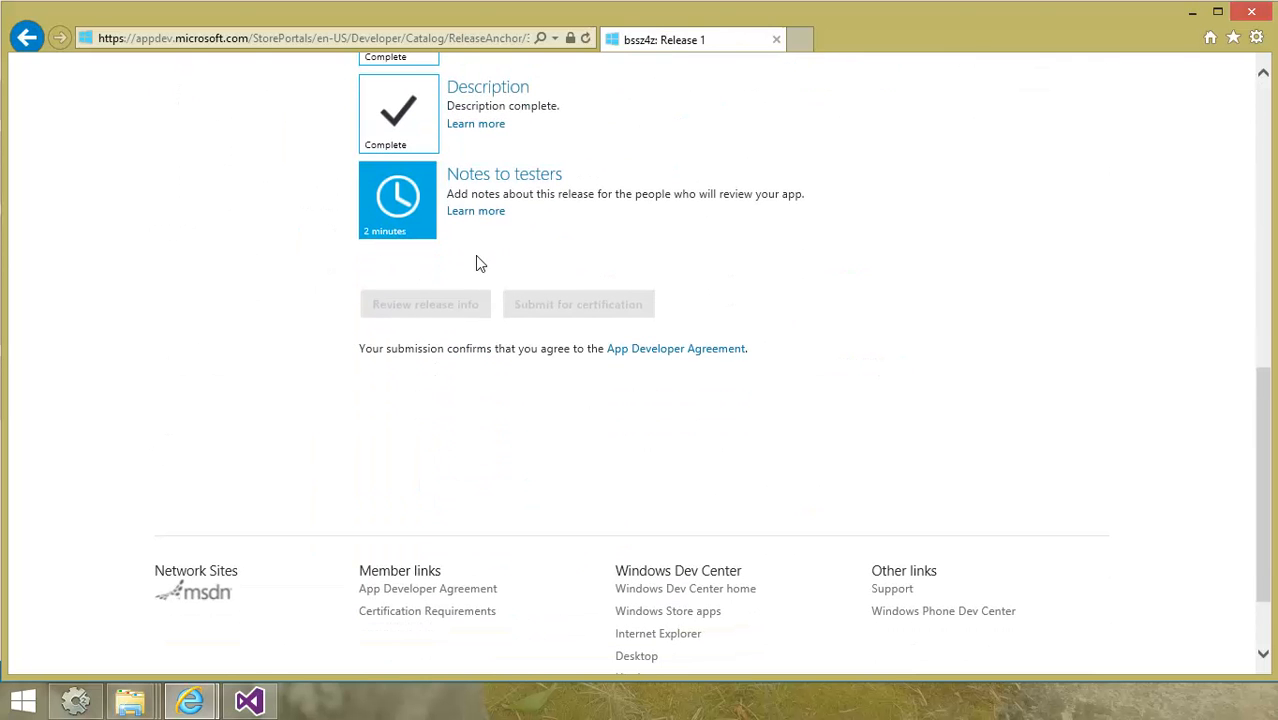
- Write 'Just testing.' as the notes to testers and save them
left_click(480, 176)
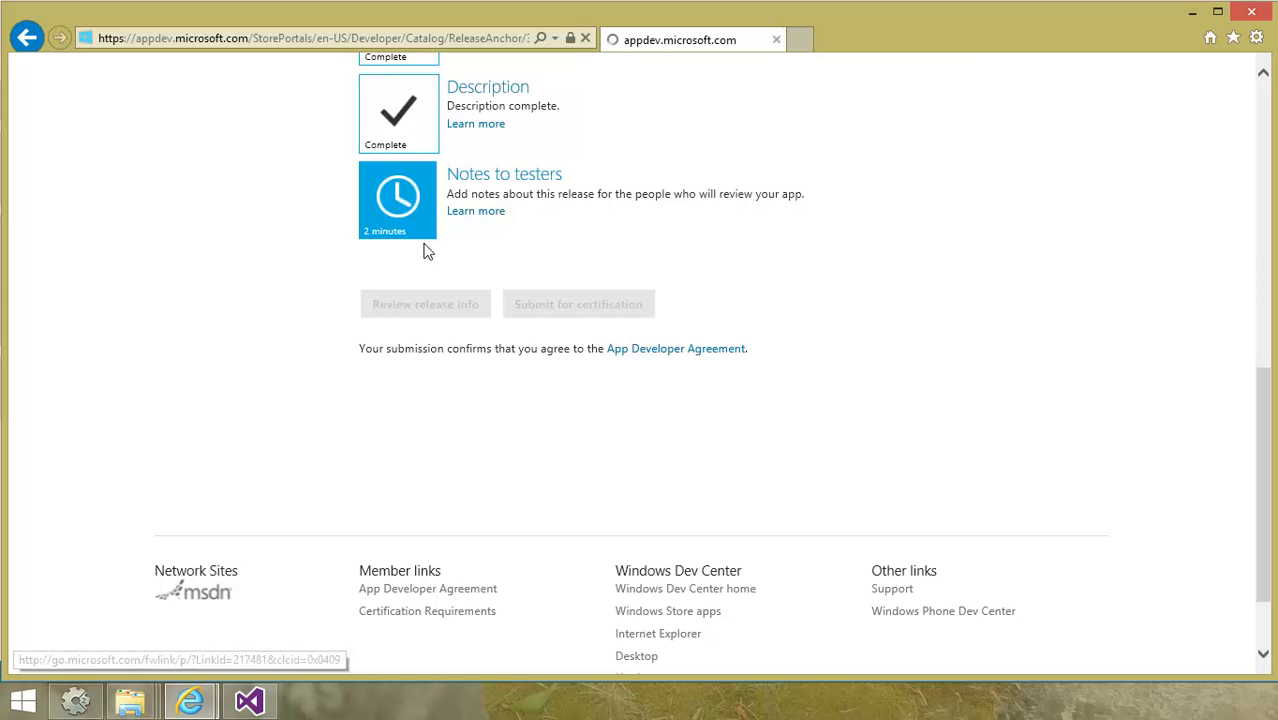
left_click(435, 578)
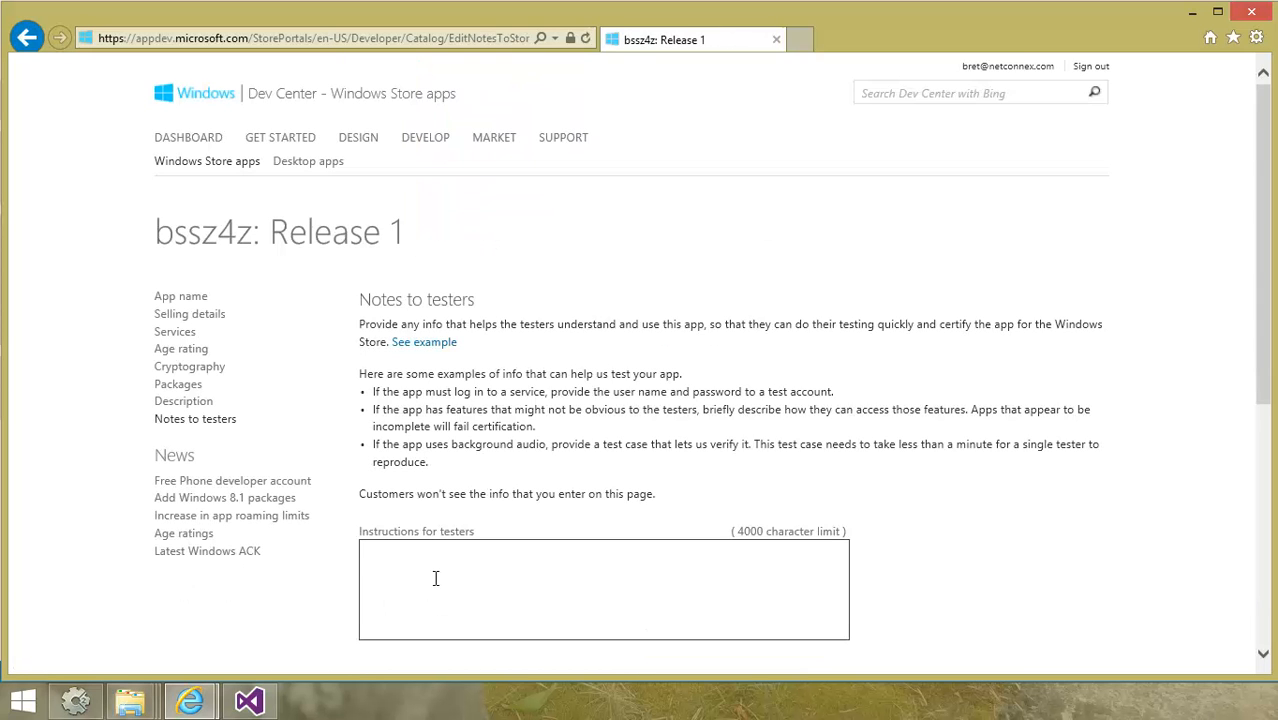
type("Just testing.")
scroll(551, 524, "down", 2)
left_click(405, 563)
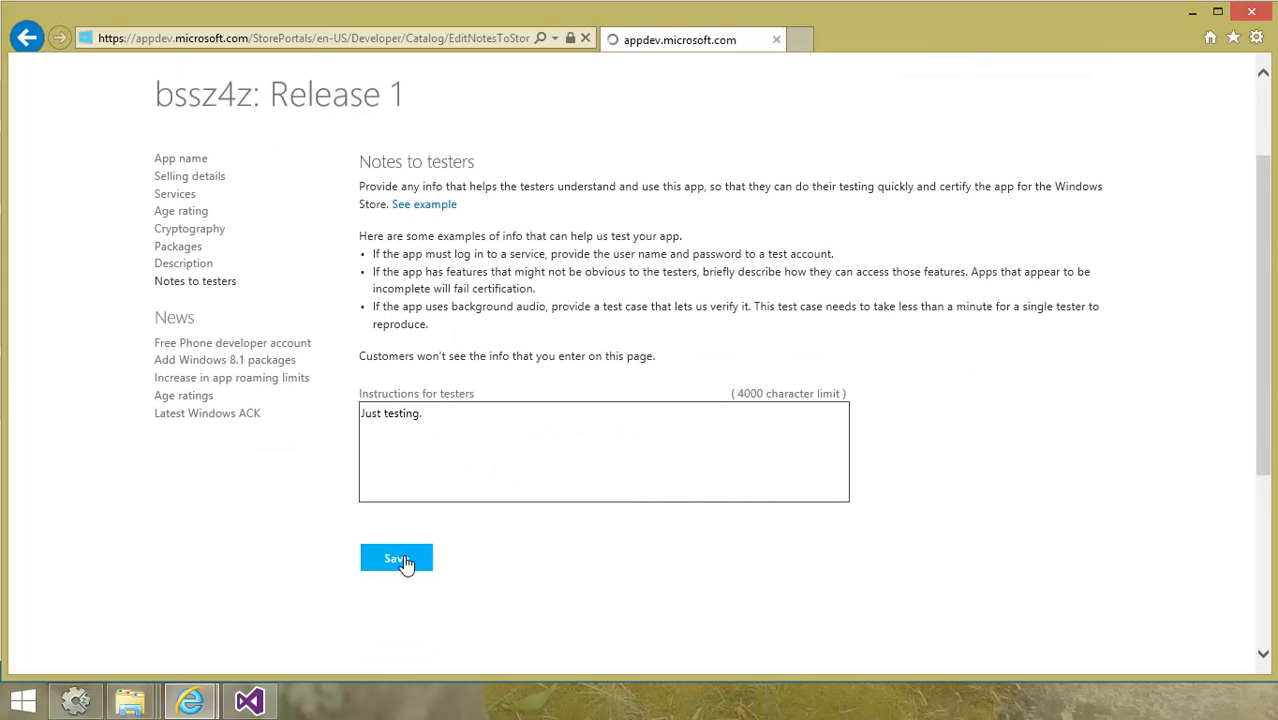
scroll(408, 563, "down", 5)
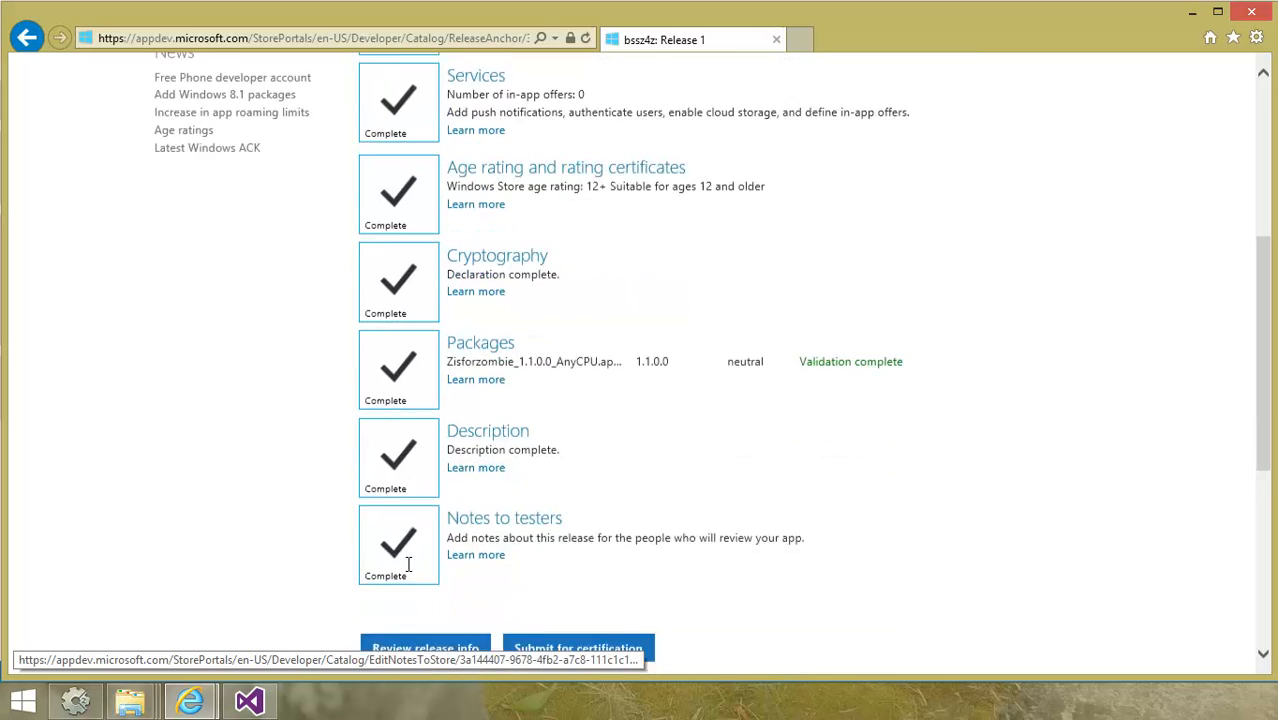